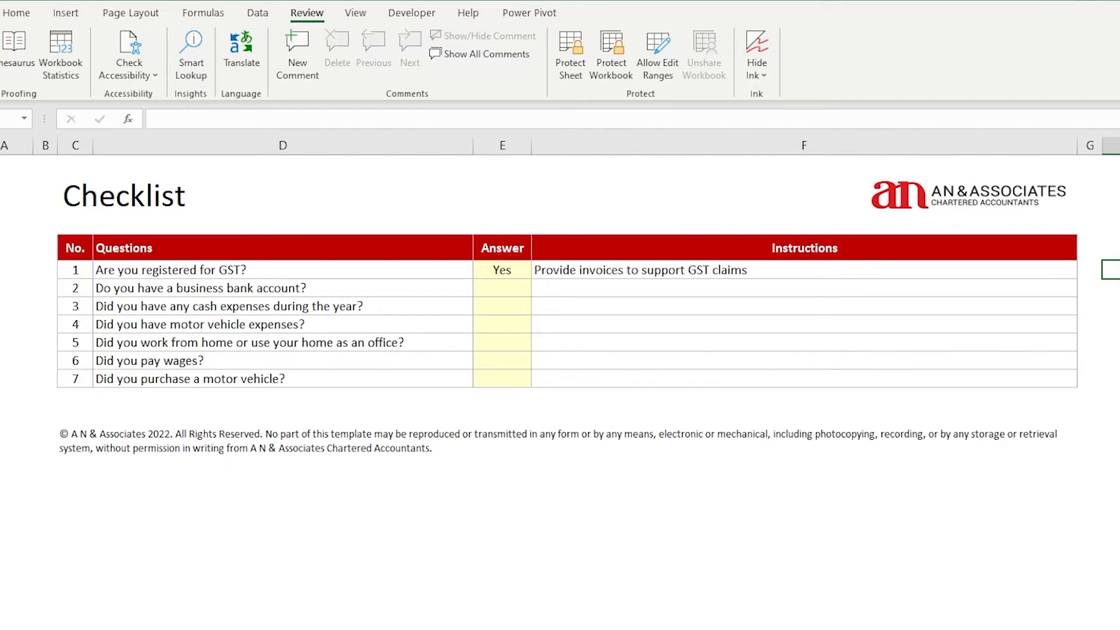
Answer Yes to the business bank account question and the remaining Checklist questions
click(493, 294)
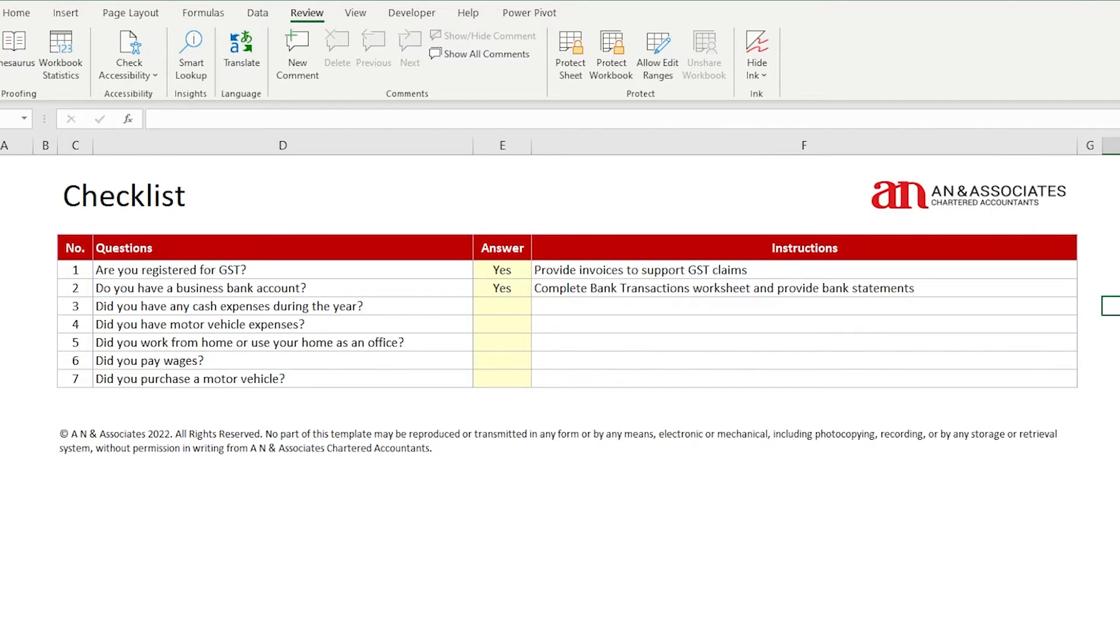
click(666, 491)
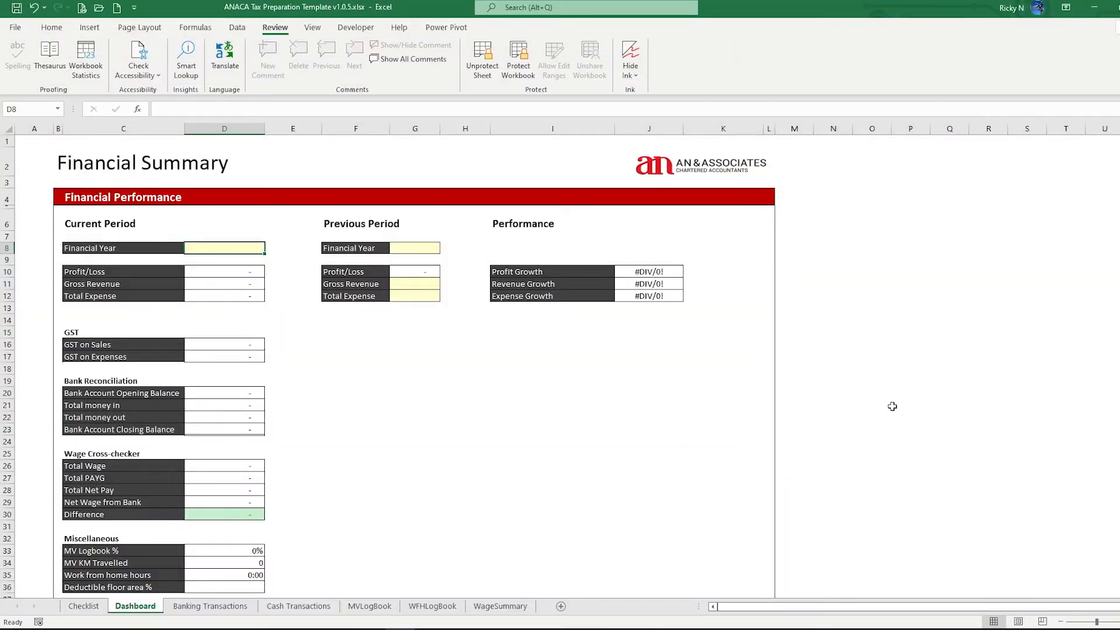
Leave the Dashboard's Financial Summary and switch to the Banking Transactions sheet
click(913, 404)
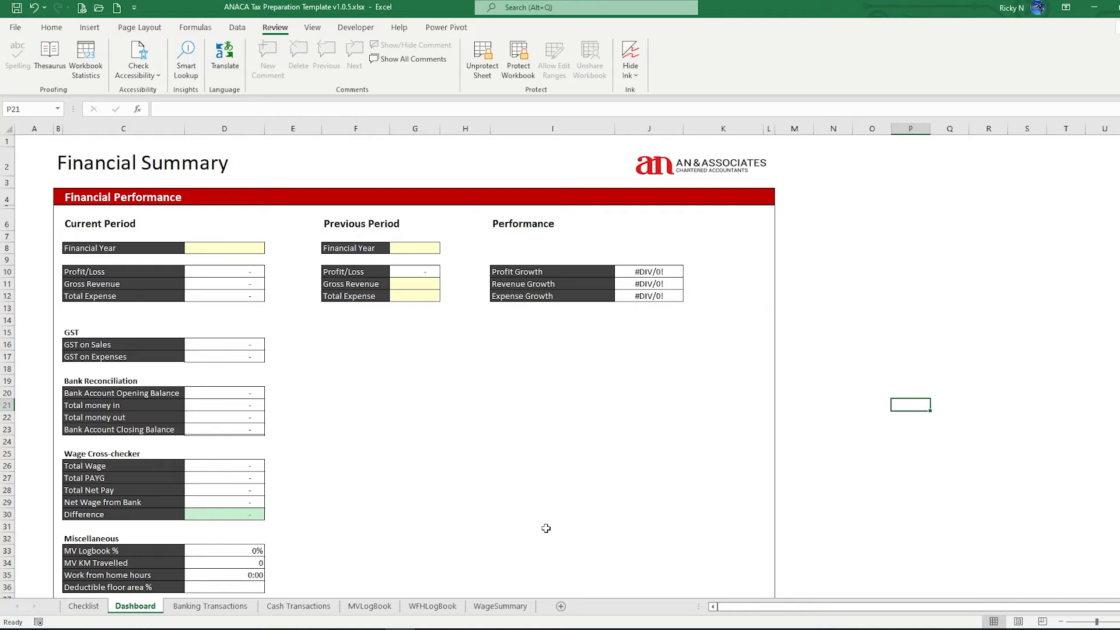
click(210, 607)
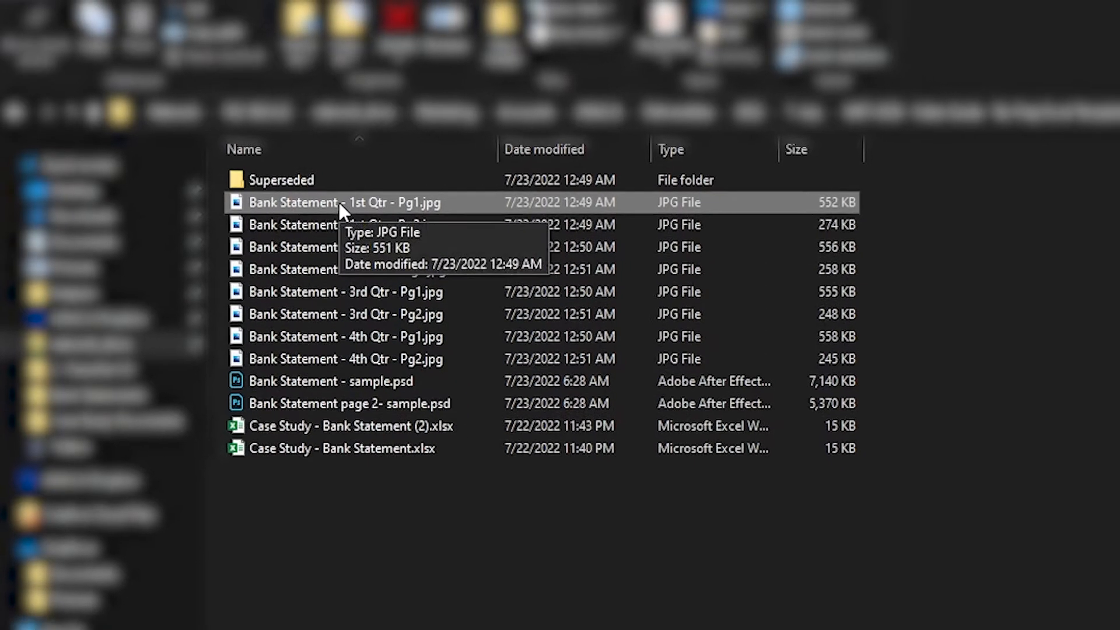
Open Bank Statement - 1st Qtr - Pg1.jpg and maximise the image viewer
double_click(348, 208)
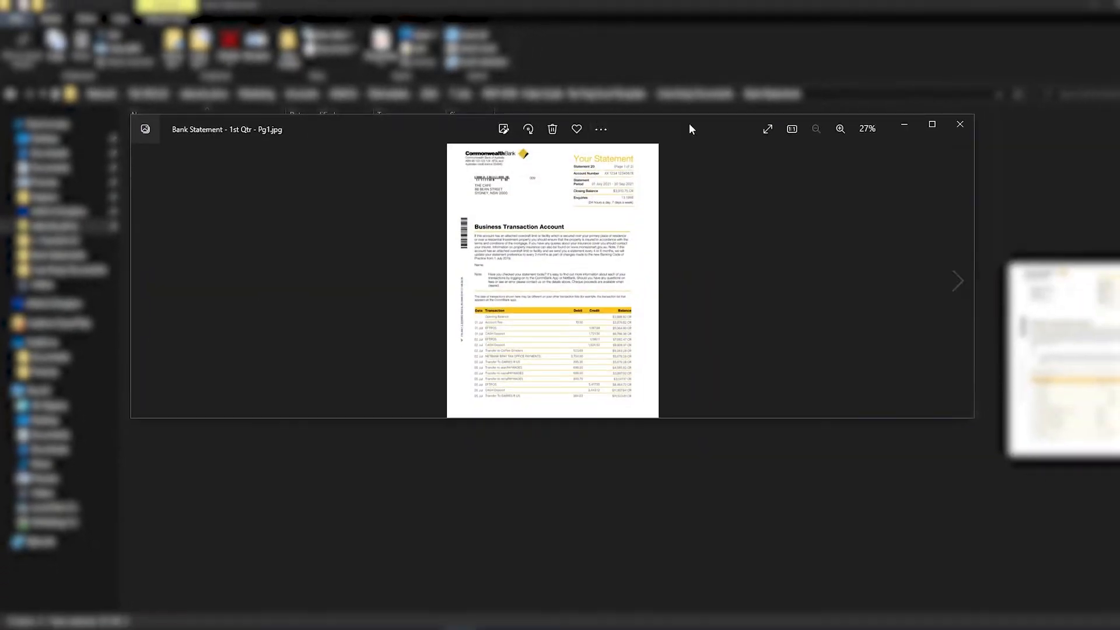
double_click(690, 129)
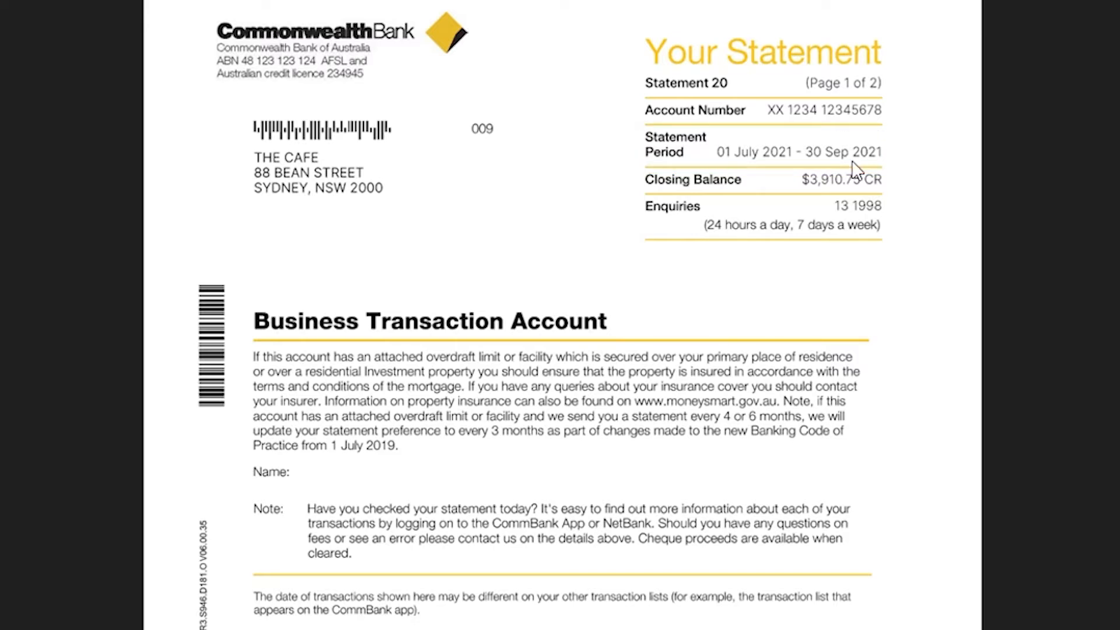
Scroll the bank statement down to its transaction table
scroll(854, 169, down, 7)
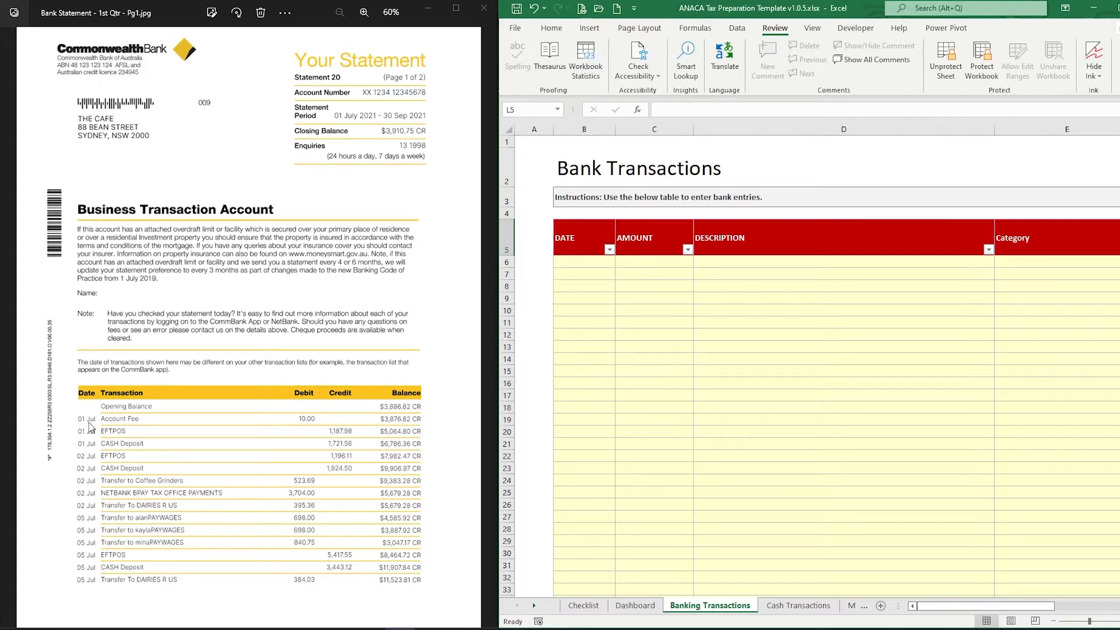
Enter the first transaction in row 6: 1/7/2021, -10, Account Fee
click(581, 266)
text(1/7/2021)
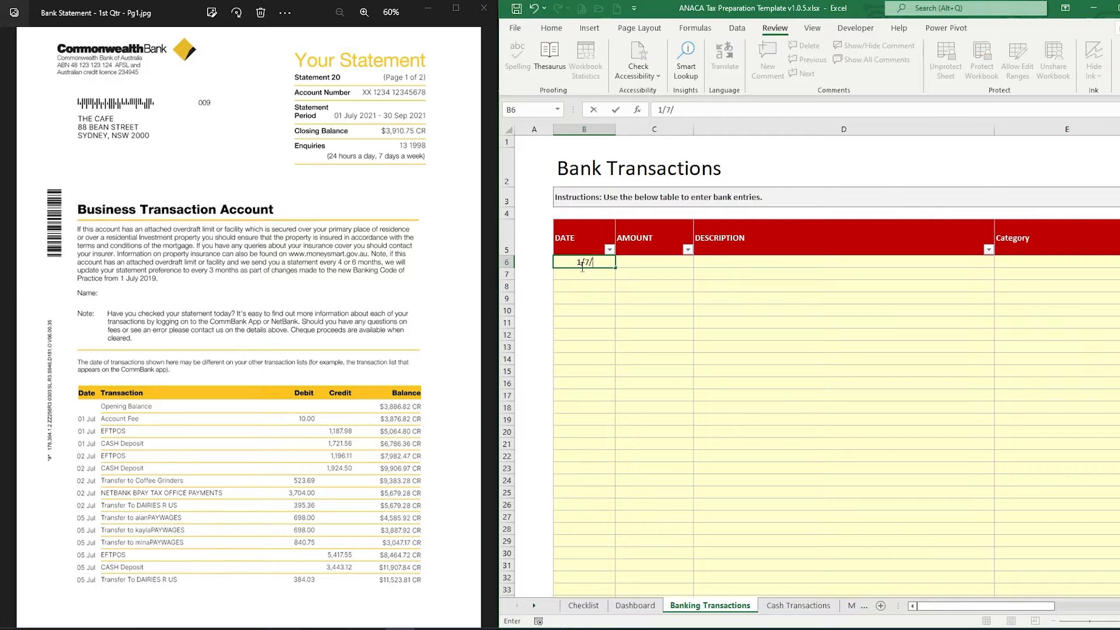
key(Tab)
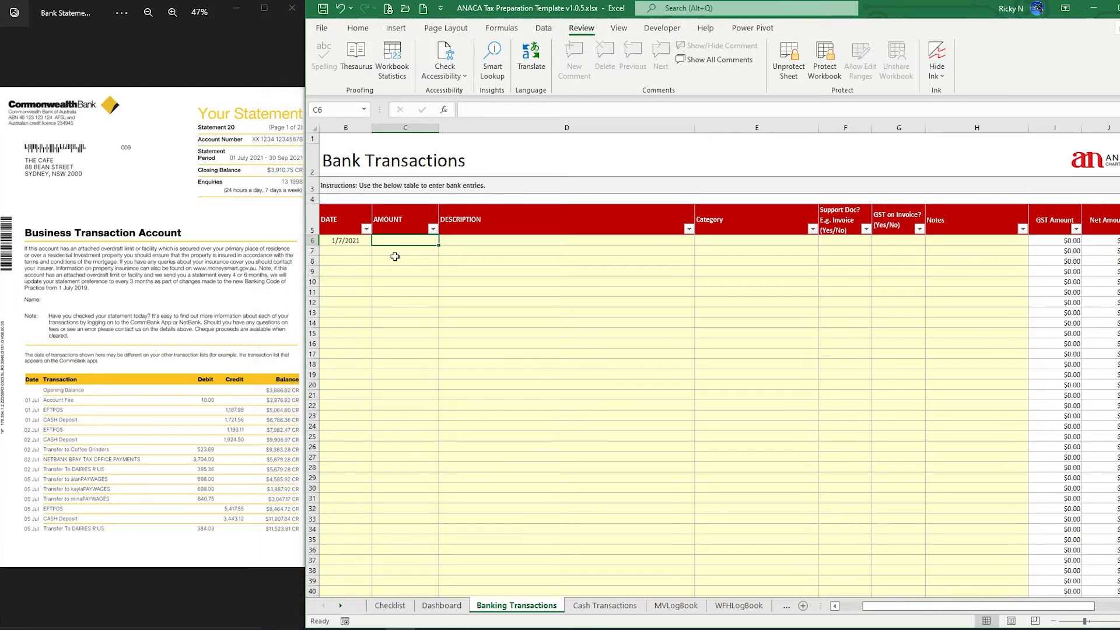
text(-)
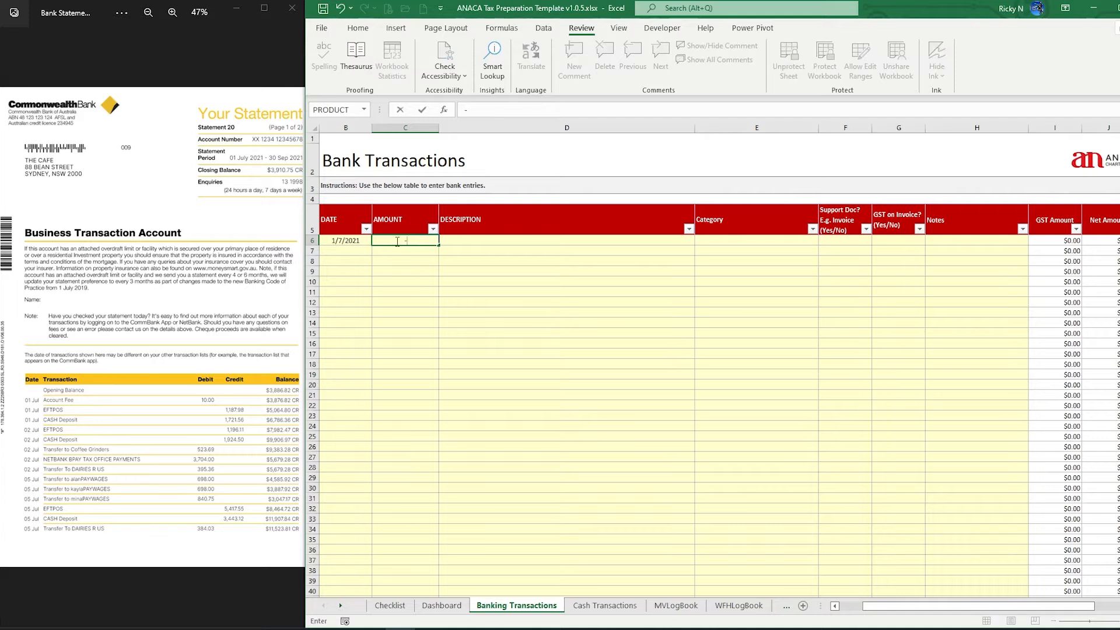
text(10)
key(Tab)
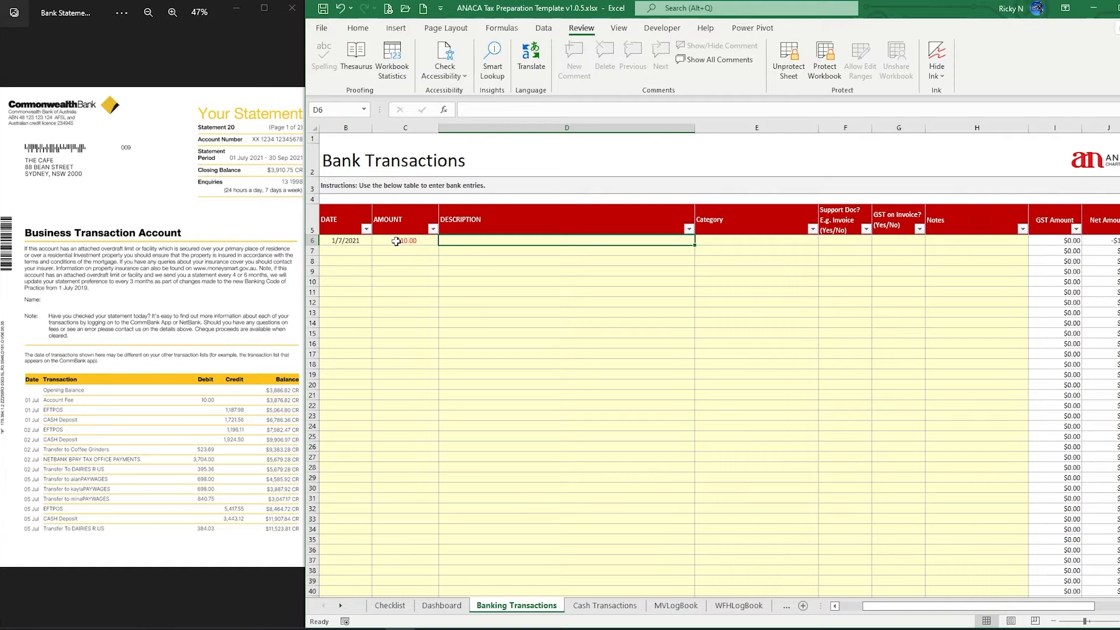
text(Acc)
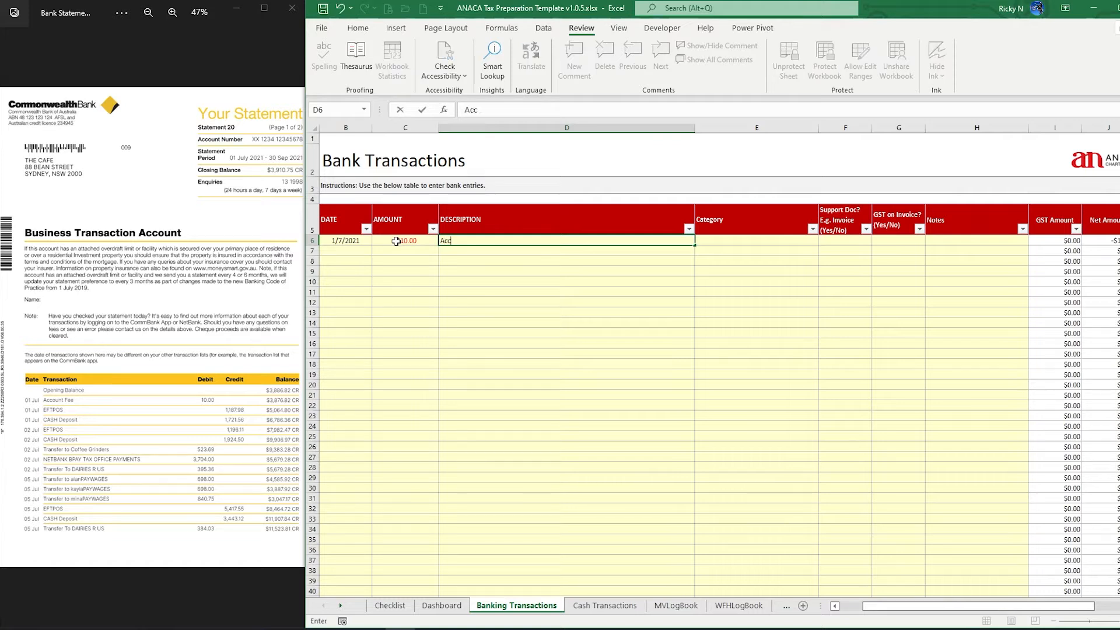
text(ount Fee)
key(Tab)
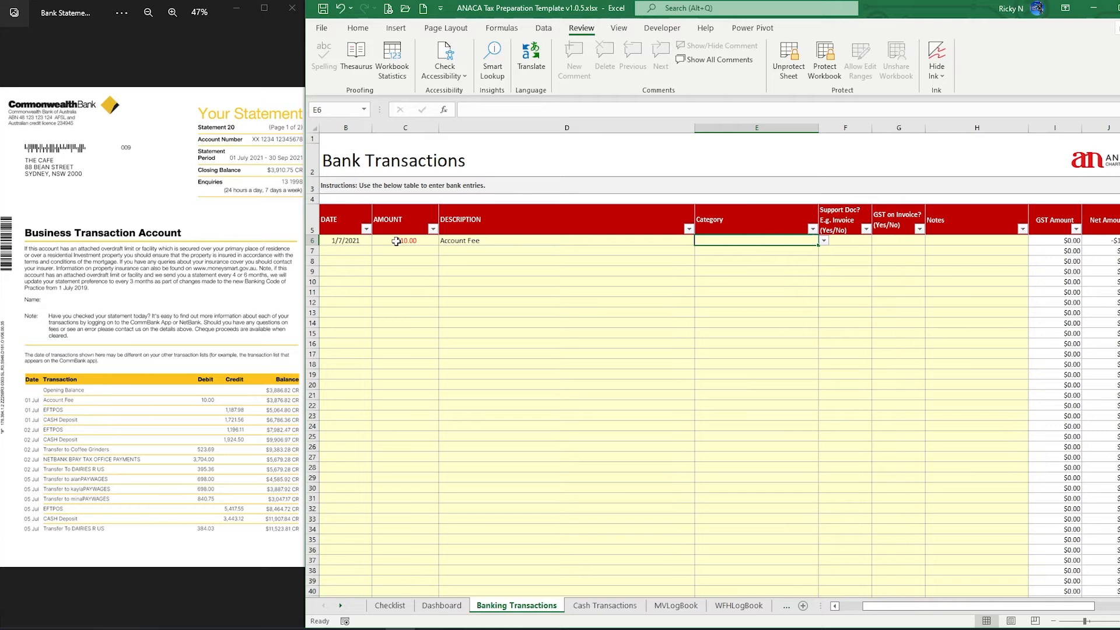
Set the Account Fee row's category to Bank Fee
click(824, 241)
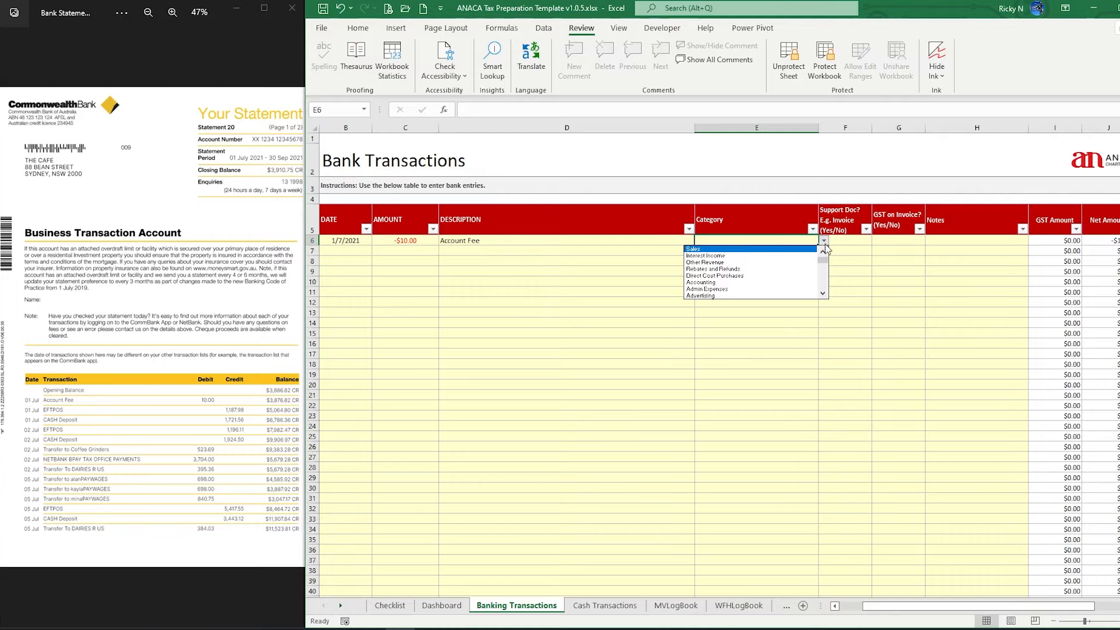
click(823, 294)
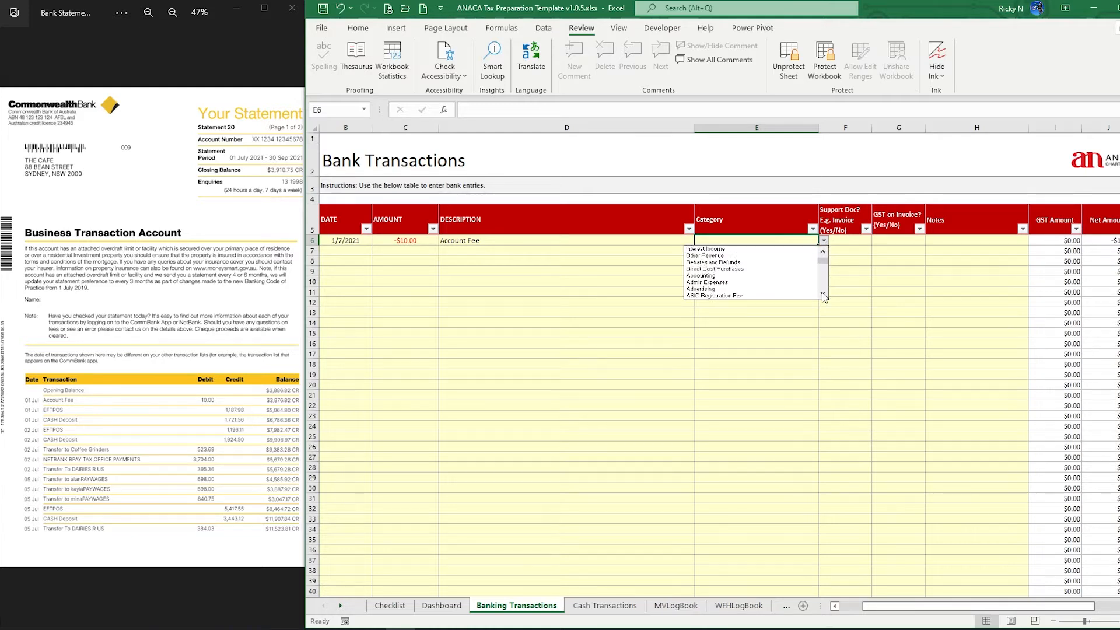
click(823, 294)
click(823, 294)
click(823, 295)
click(823, 295)
click(823, 295)
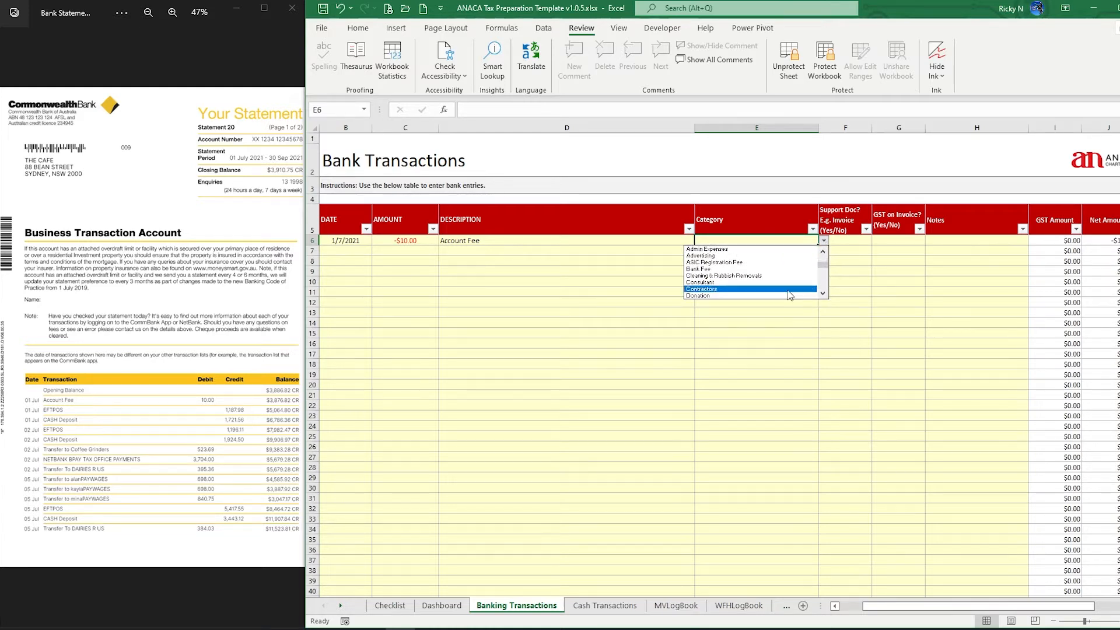
click(718, 270)
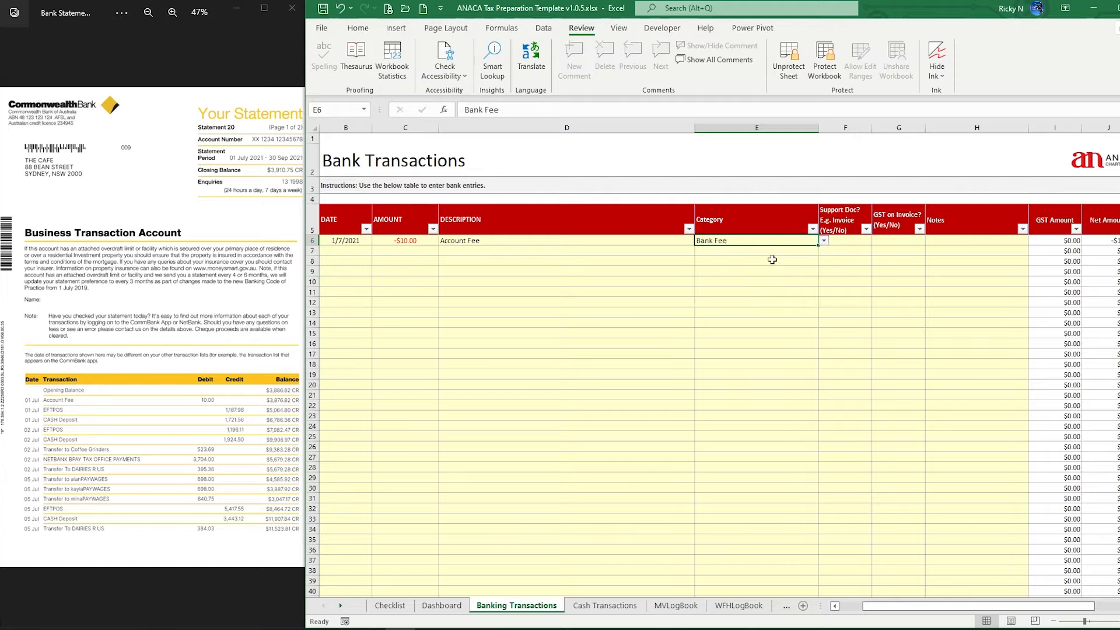
Mark the Account Fee row Yes for supporting document and No for GST on invoice
click(849, 247)
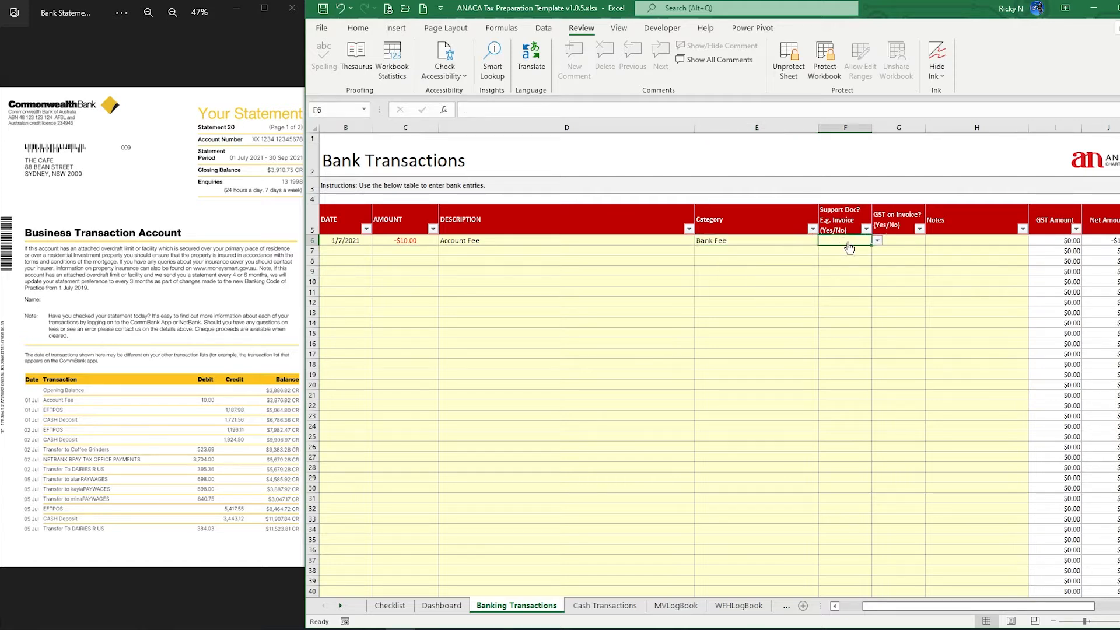
click(877, 241)
click(868, 248)
click(899, 243)
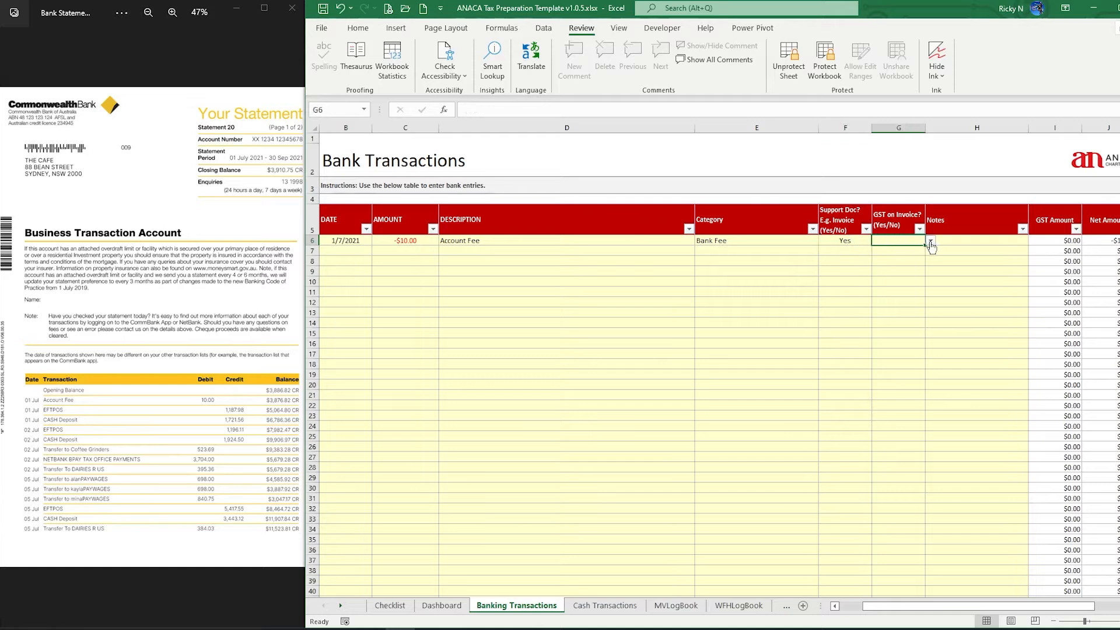
click(931, 242)
click(875, 257)
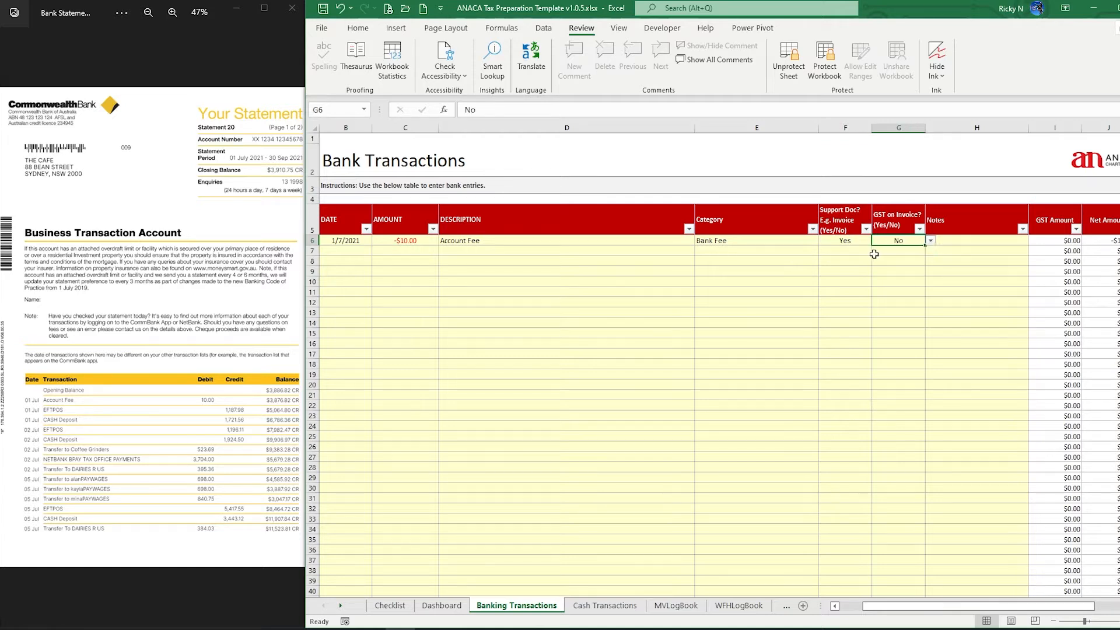
click(980, 242)
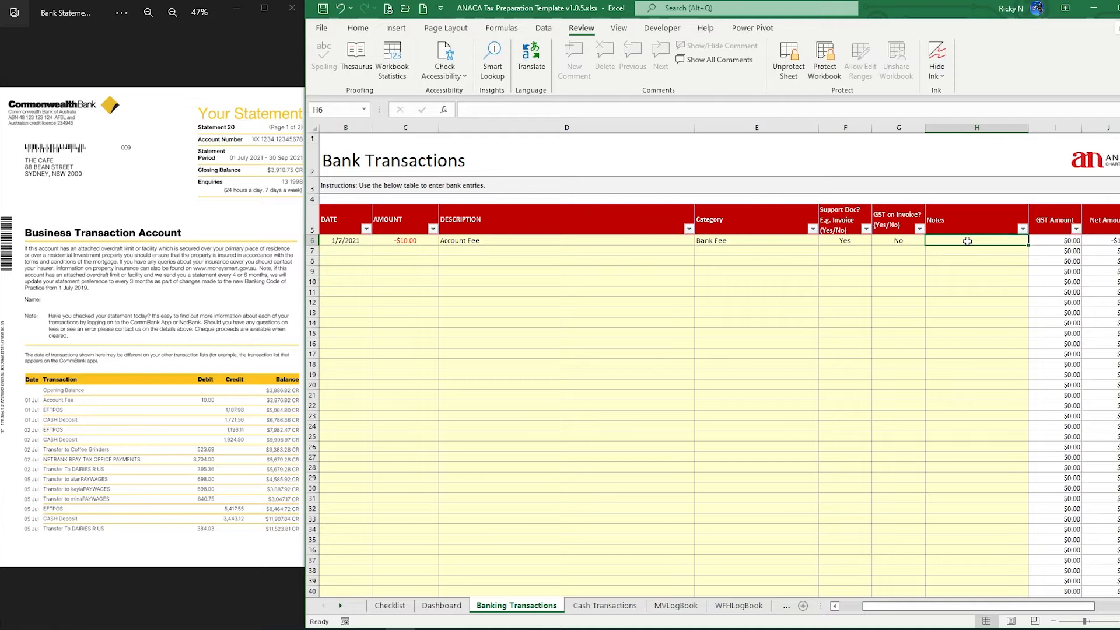
drag(992, 607, 1016, 607)
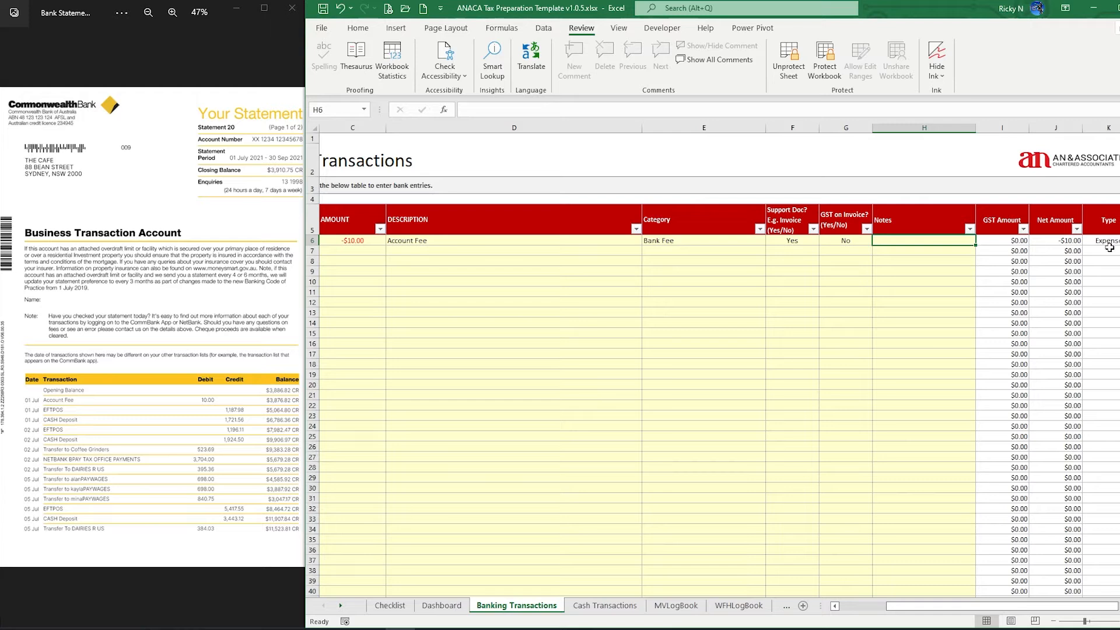
drag(1026, 610, 999, 609)
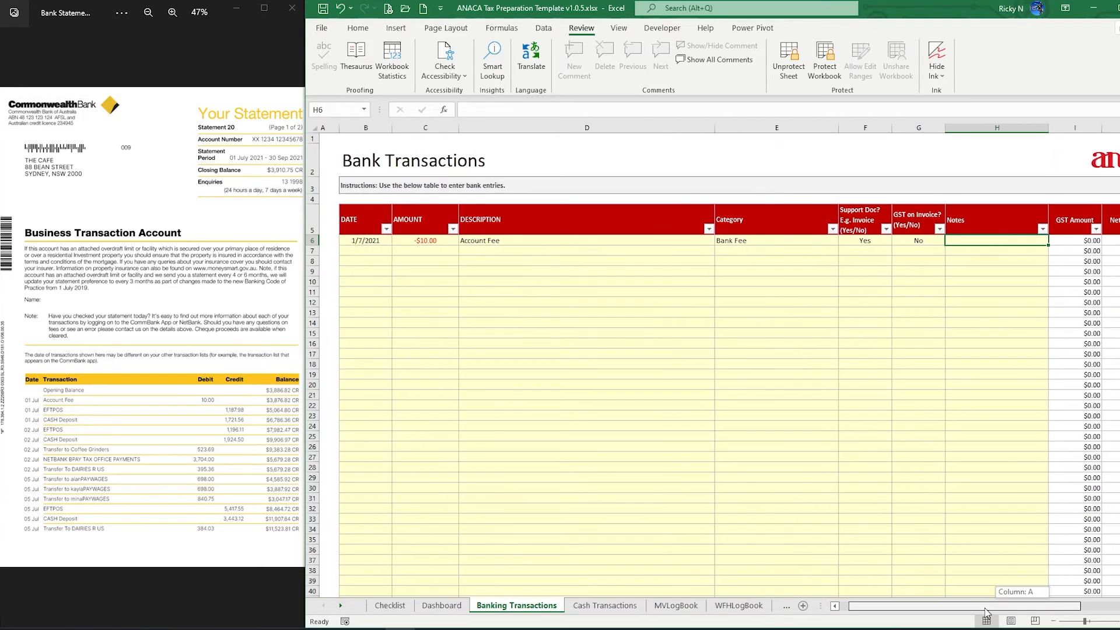
Enter row 7's transaction: 1/7/2021, 1,187.98, EFTPOS
click(333, 249)
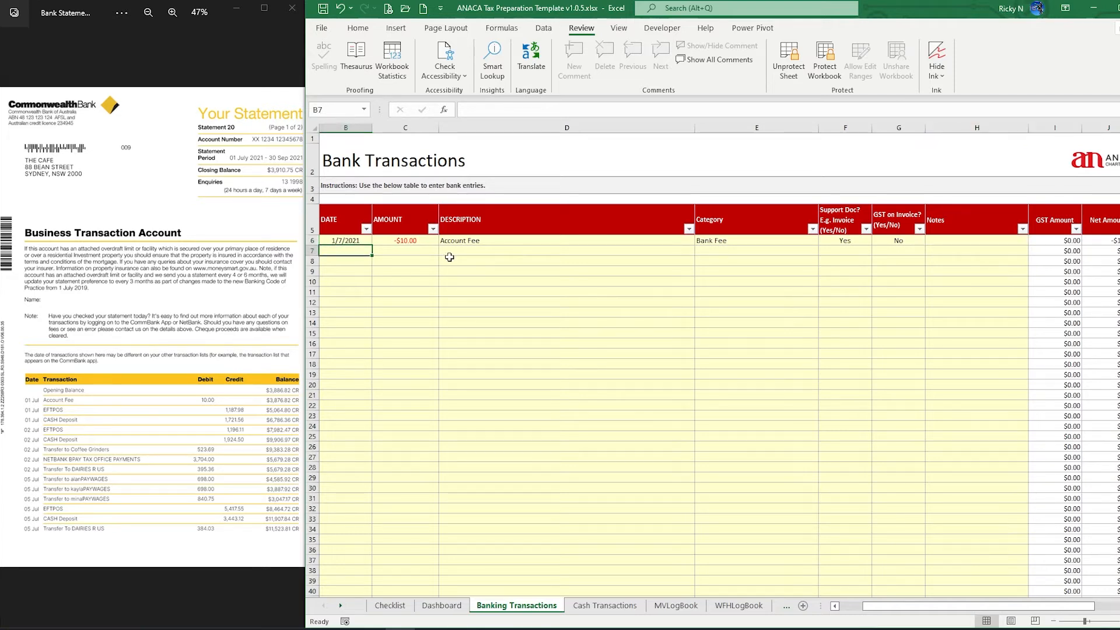
text(1/7/2021)
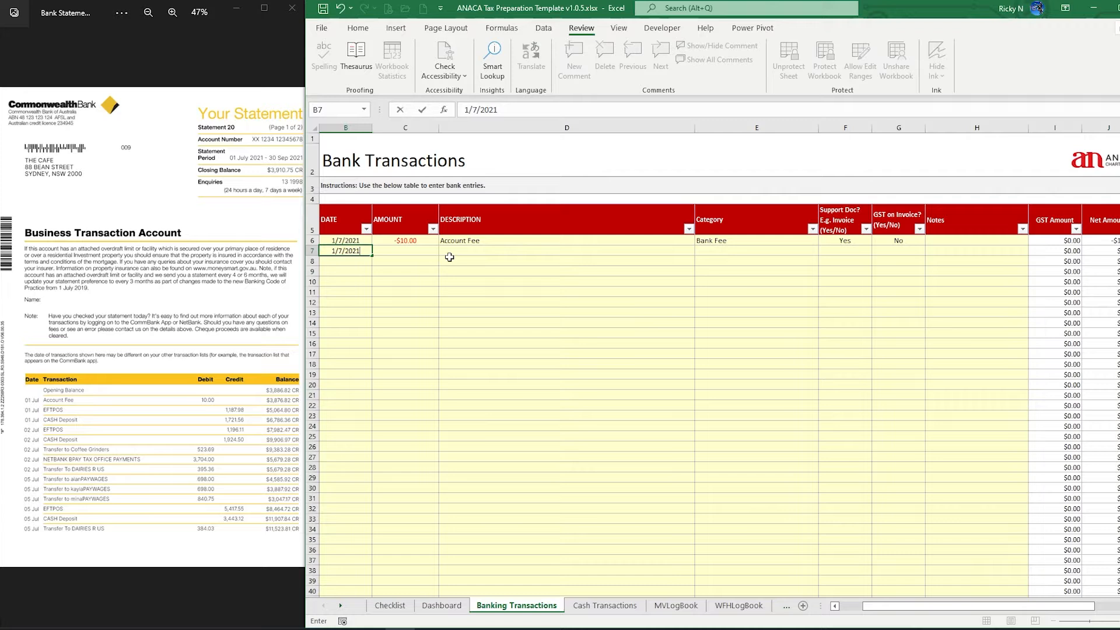
key(Tab)
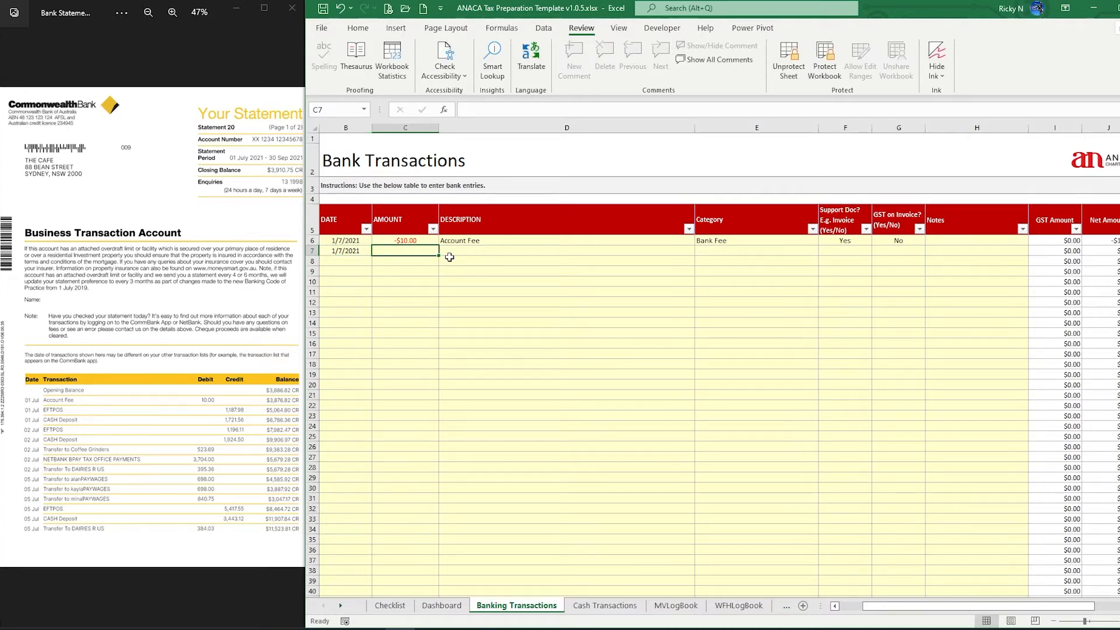
text(1,187.)
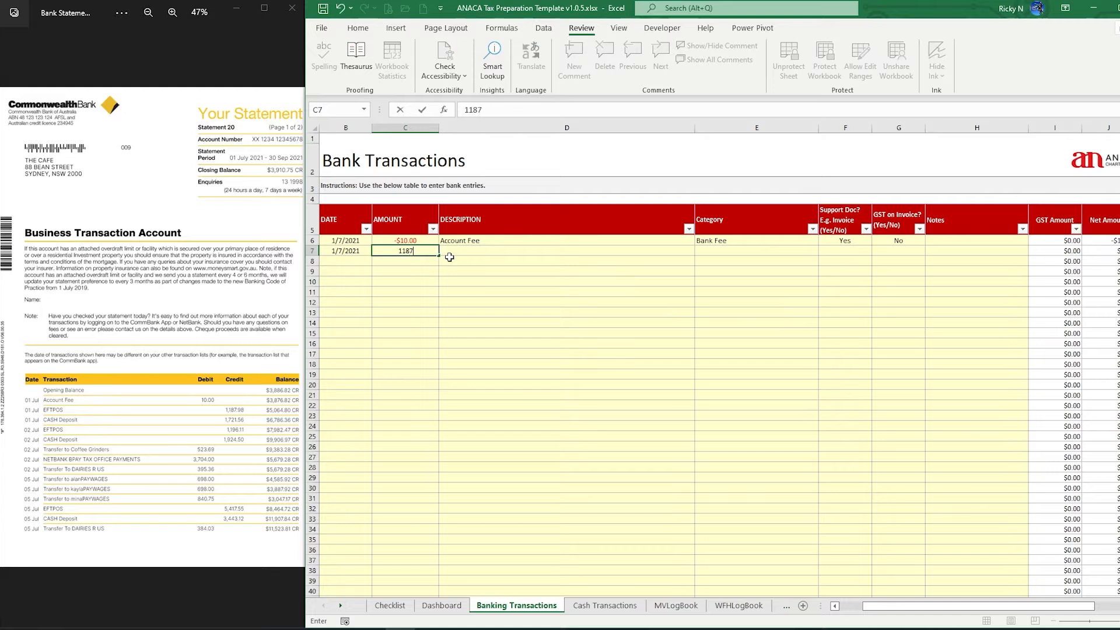
text(98)
key(Tab)
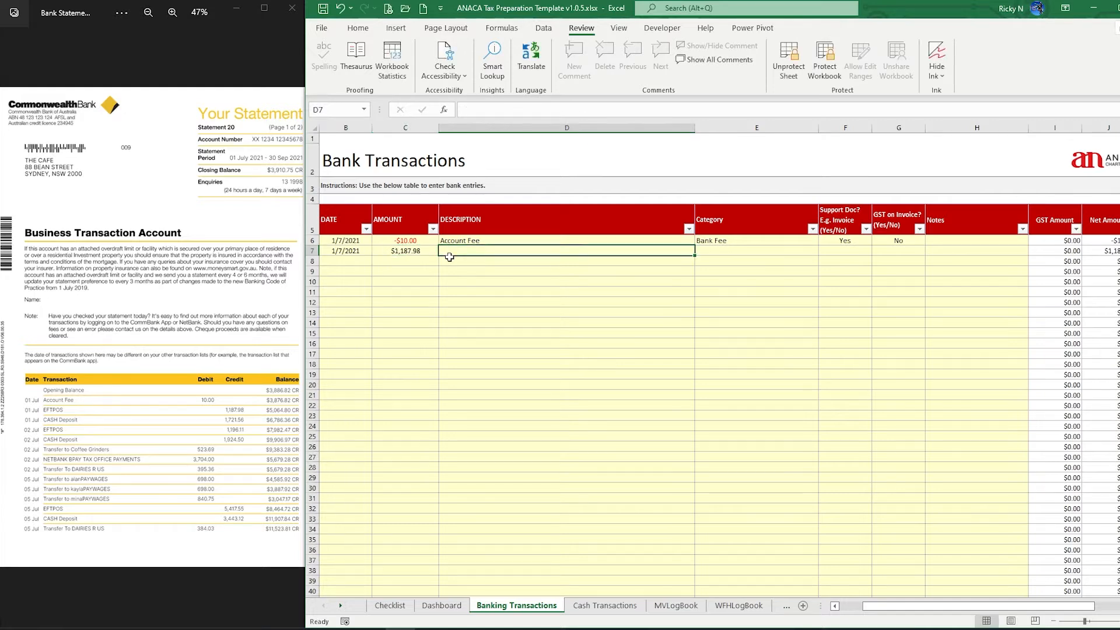
text(EF)
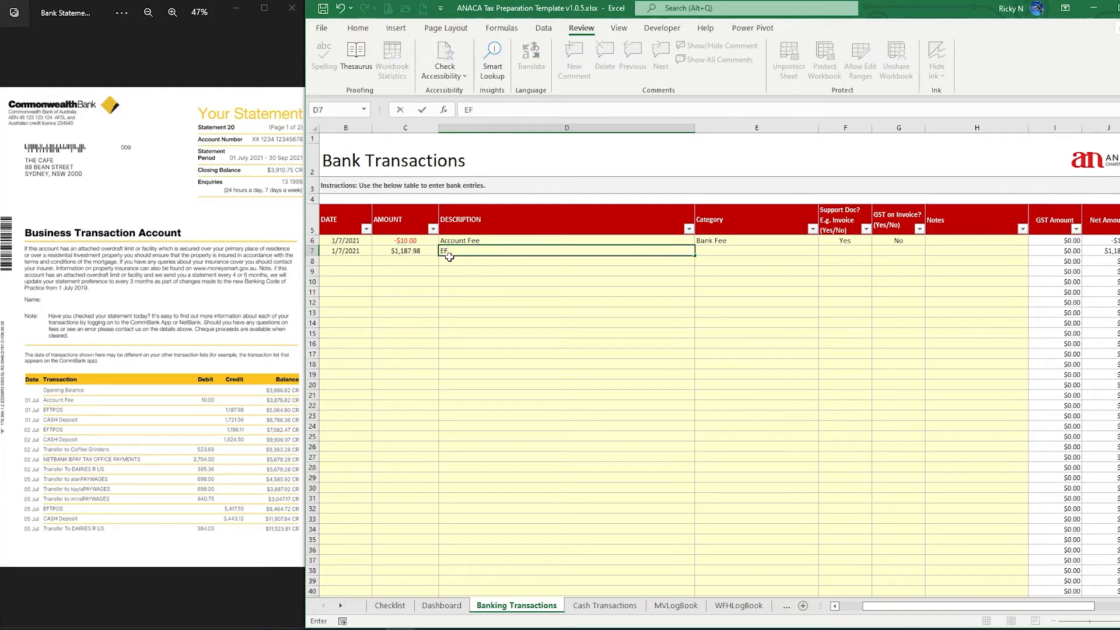
text(TPOS)
key(Tab)
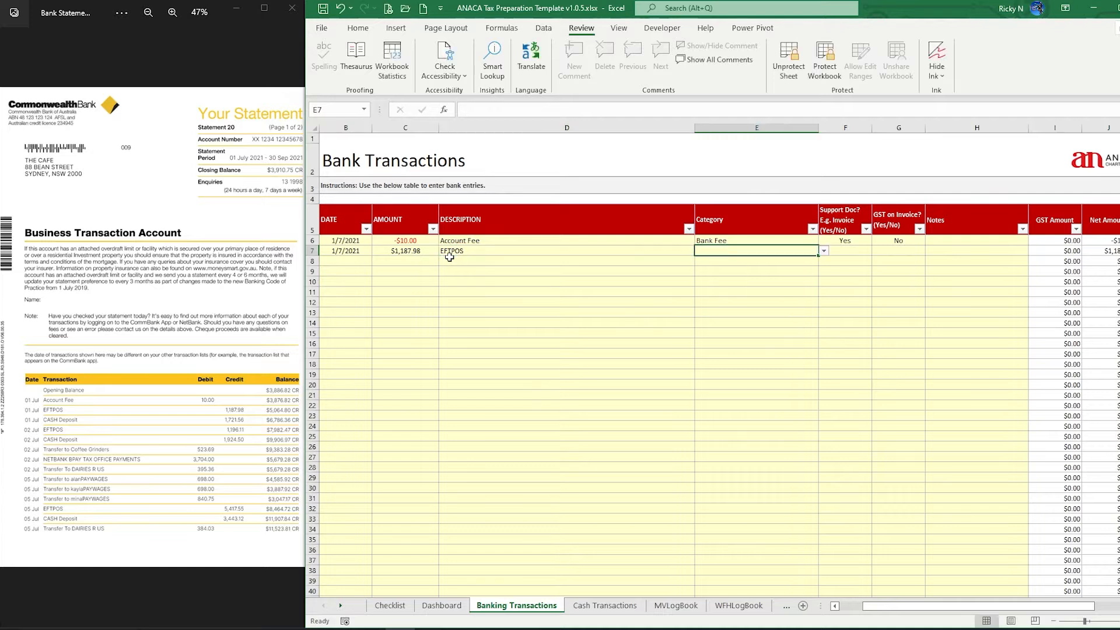
Categorise the EFTPOS row as Sales with Yes for supporting document and GST on invoice
click(823, 251)
mouse_move(823, 263)
mouse_down()
mouse_move(825, 292)
mouse_move(823, 267)
mouse_up()
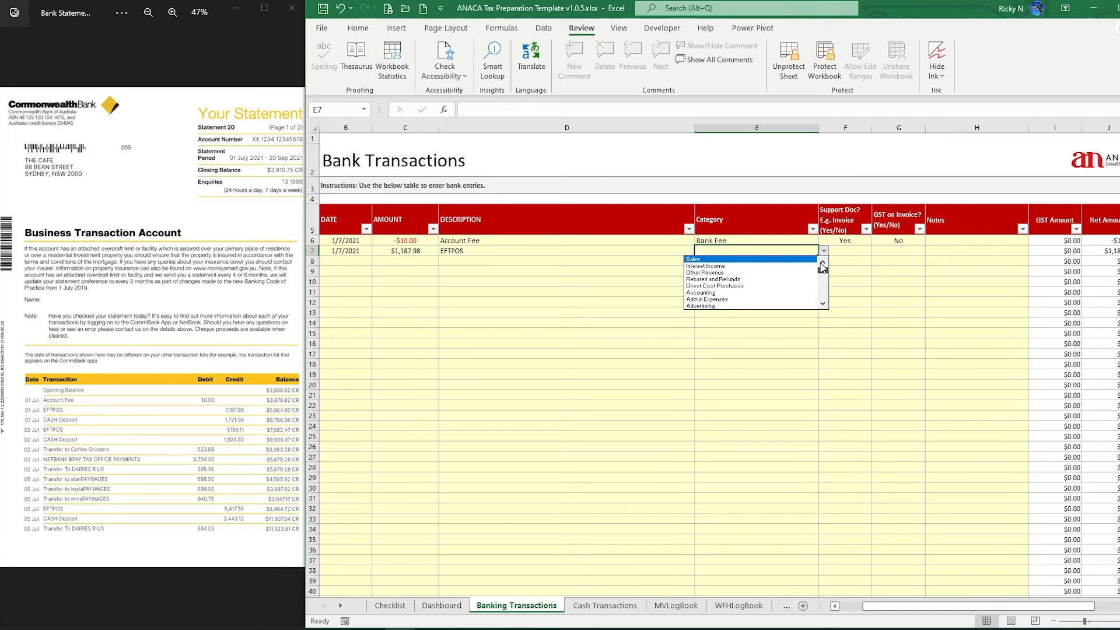
click(713, 259)
click(851, 252)
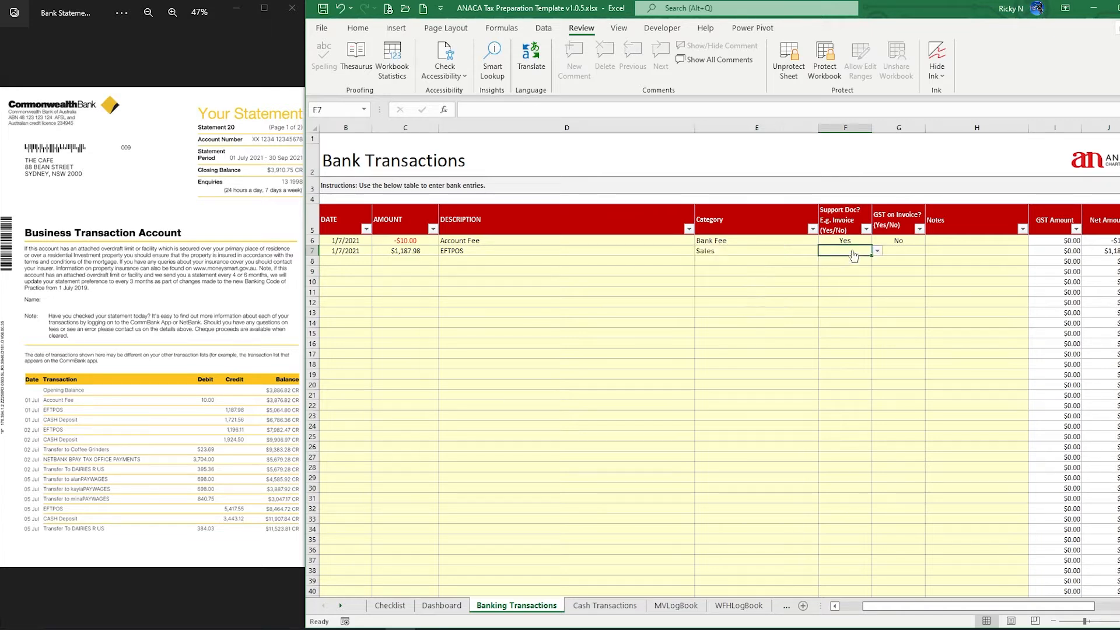
click(877, 251)
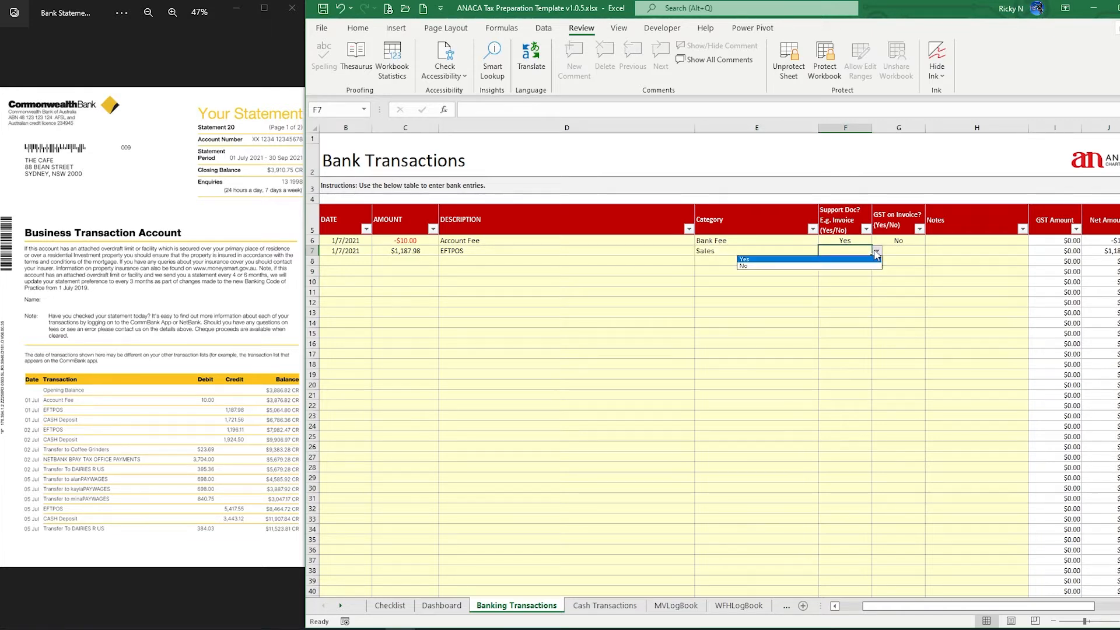
click(766, 259)
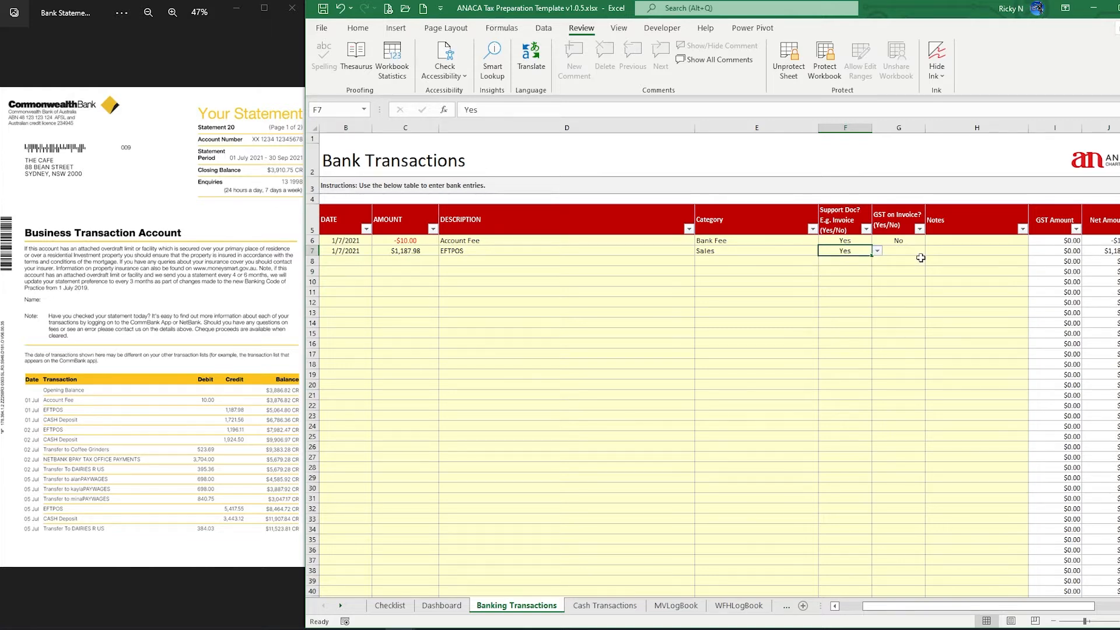
click(896, 252)
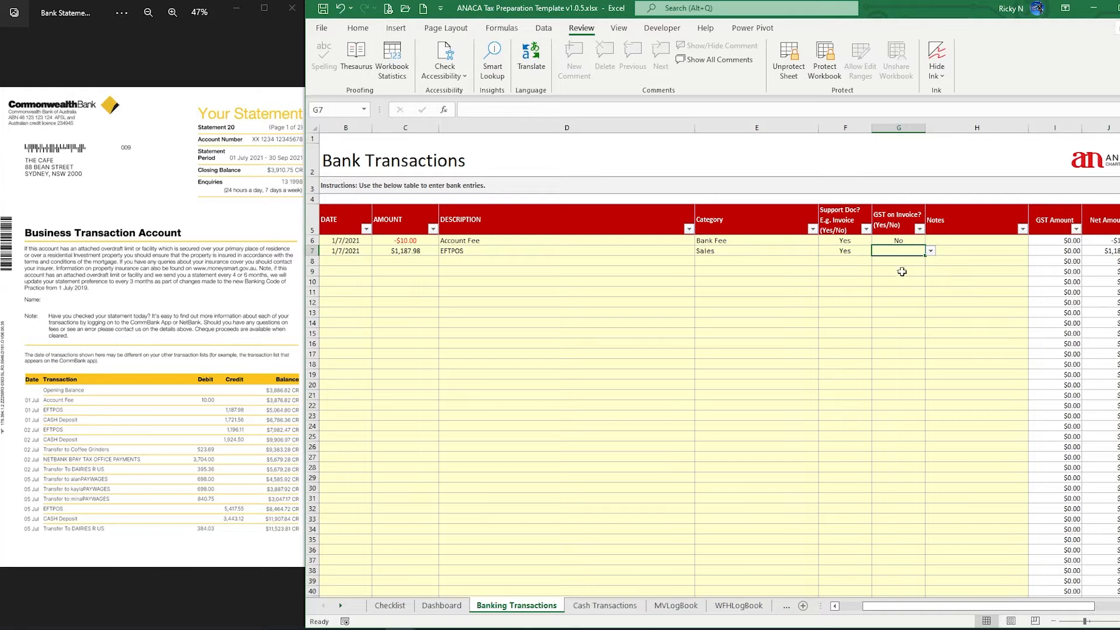
click(929, 252)
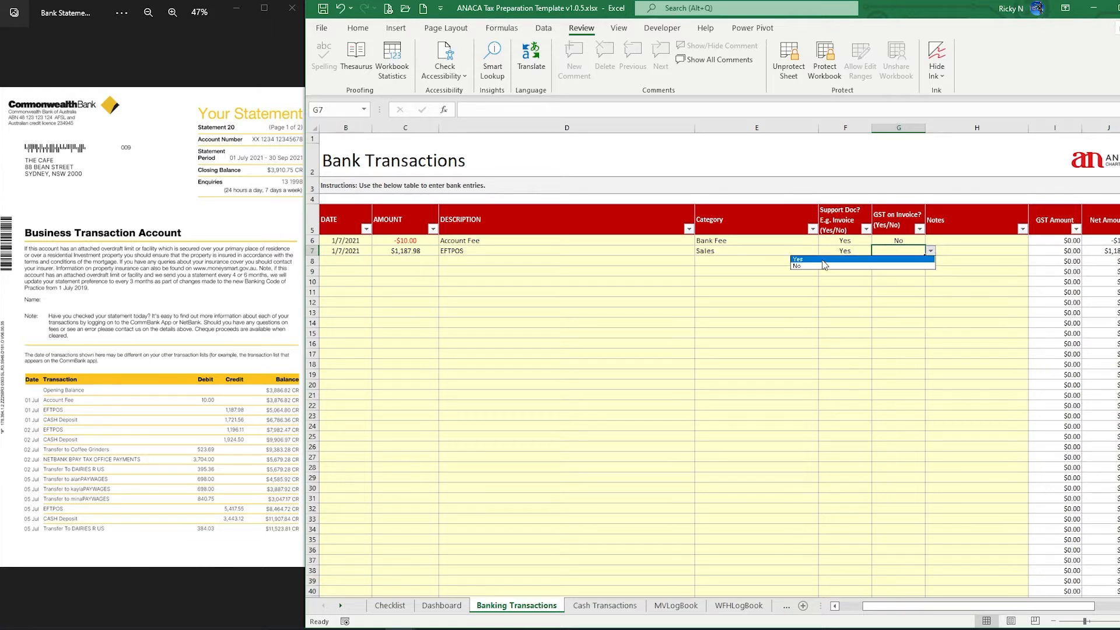
click(822, 260)
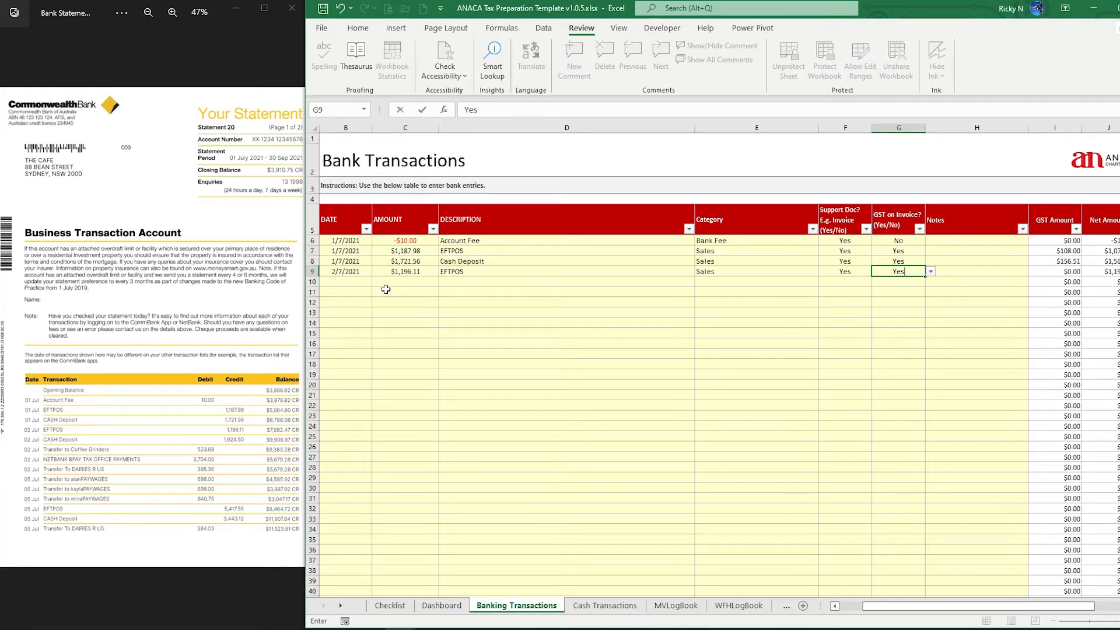
click(352, 282)
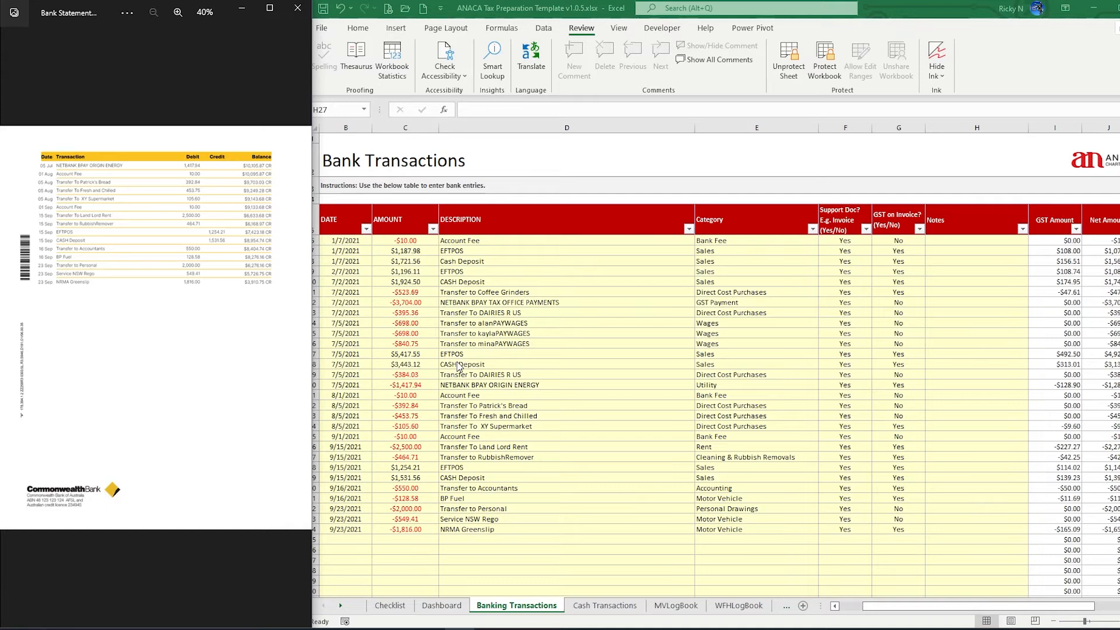
Bring the tax template workbook window to the front
click(980, 528)
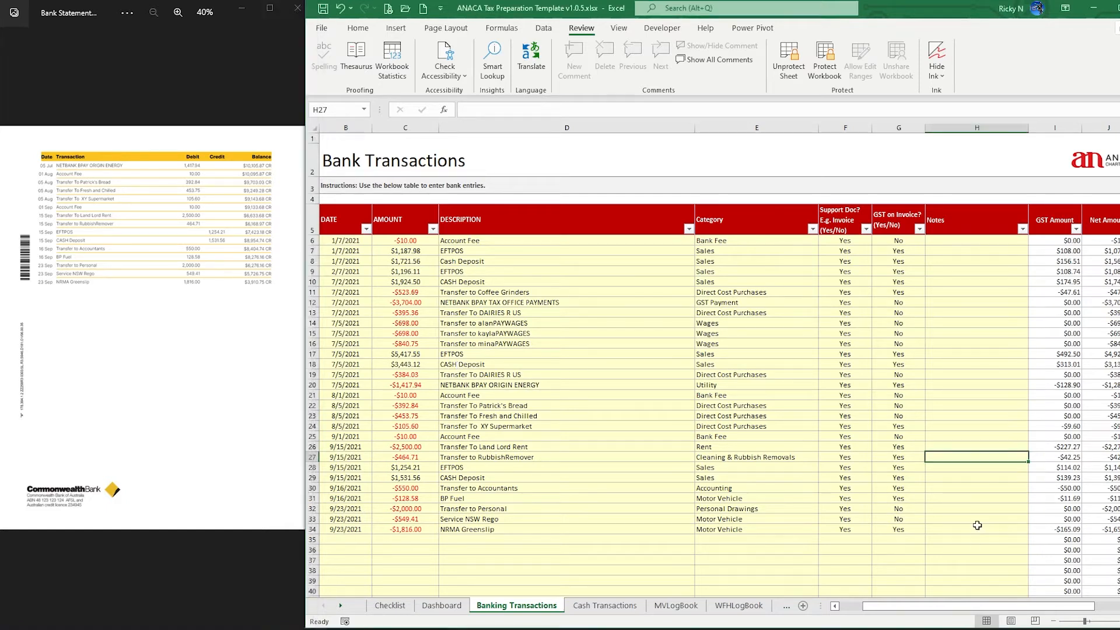
Paste the copied statement amount into C6 and pick the EFTPOS amount 1187.98
click(977, 524)
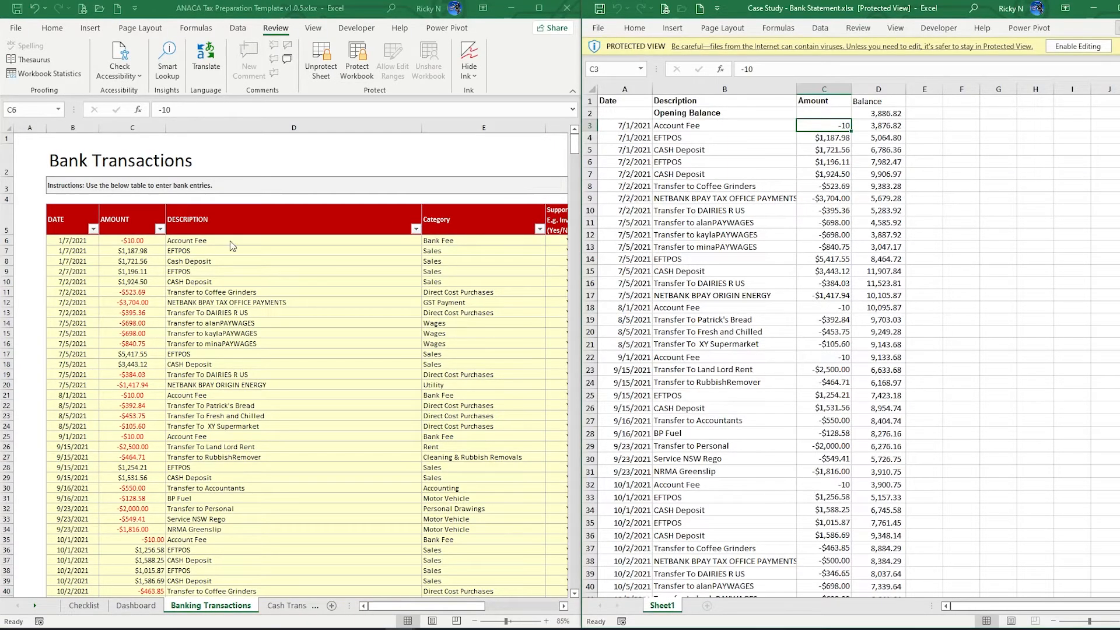
click(131, 242)
text(-10)
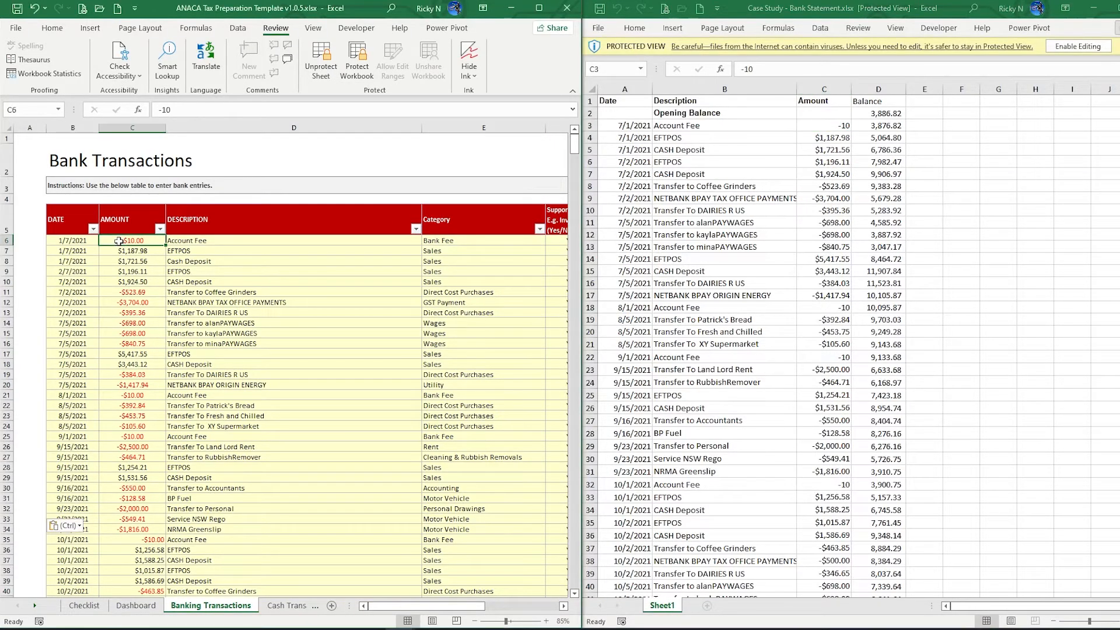
click(835, 127)
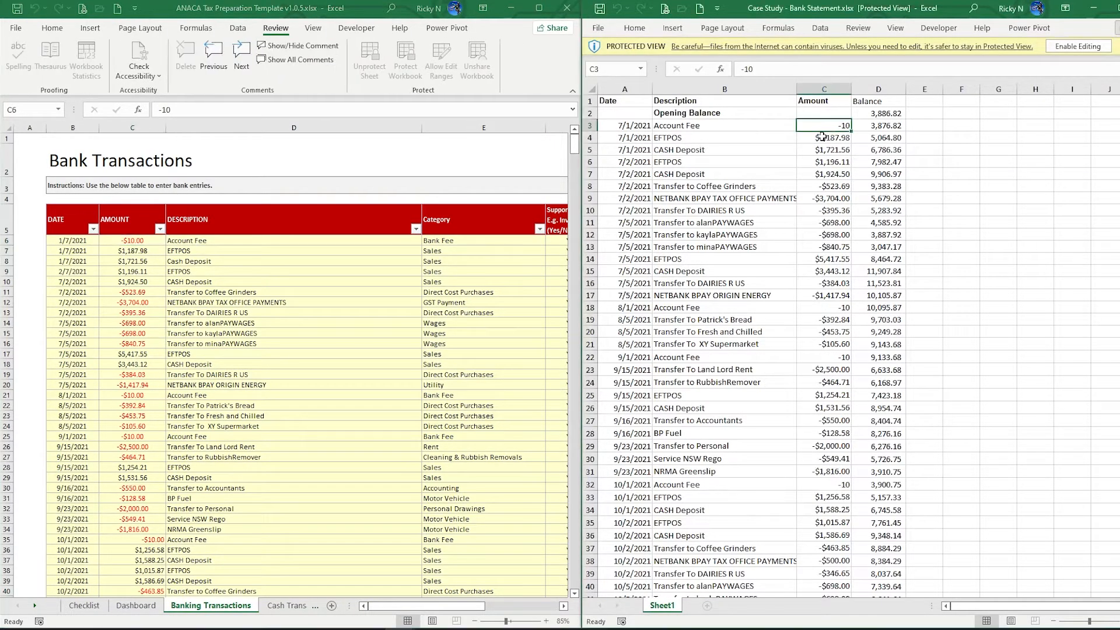
click(831, 138)
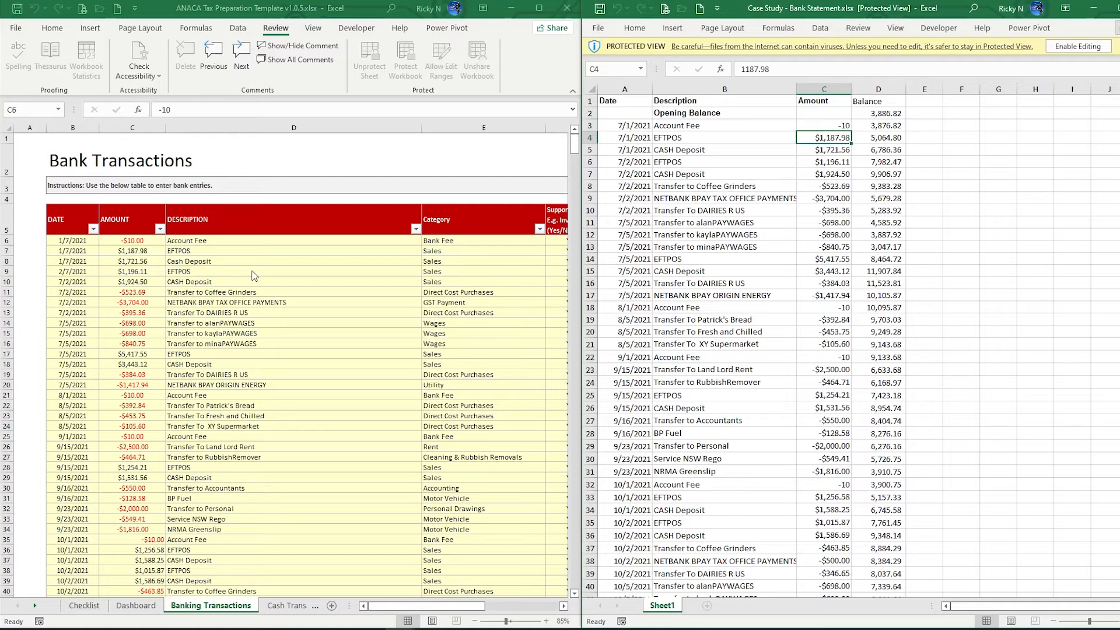
click(141, 251)
Pick the statement amounts 1721.56 and 1196.11 and paste into Amount cell C9
click(133, 262)
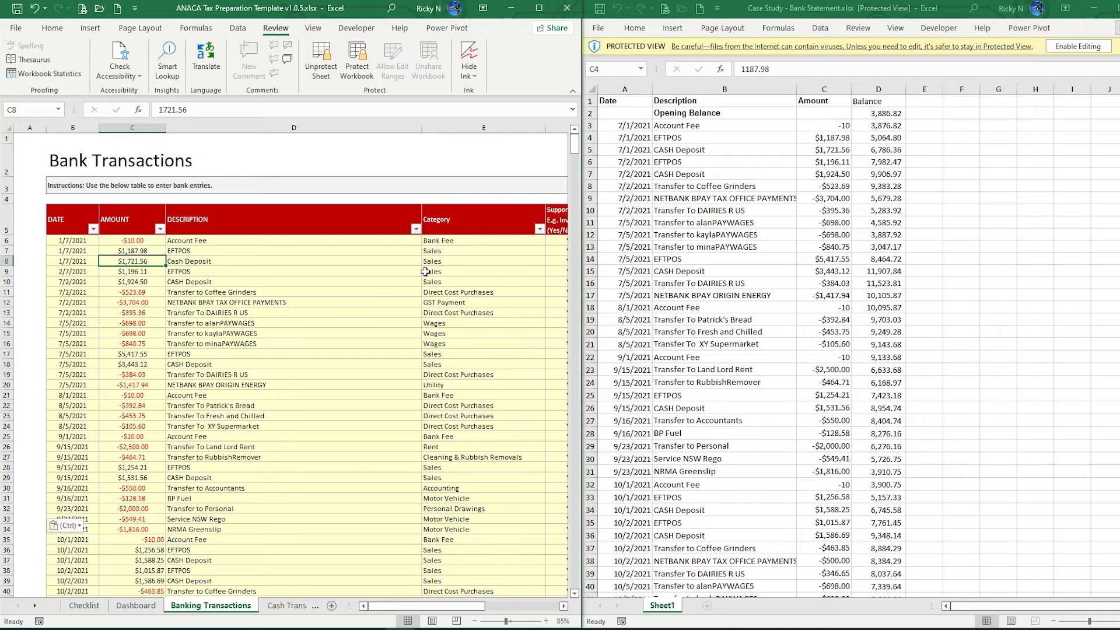
click(825, 150)
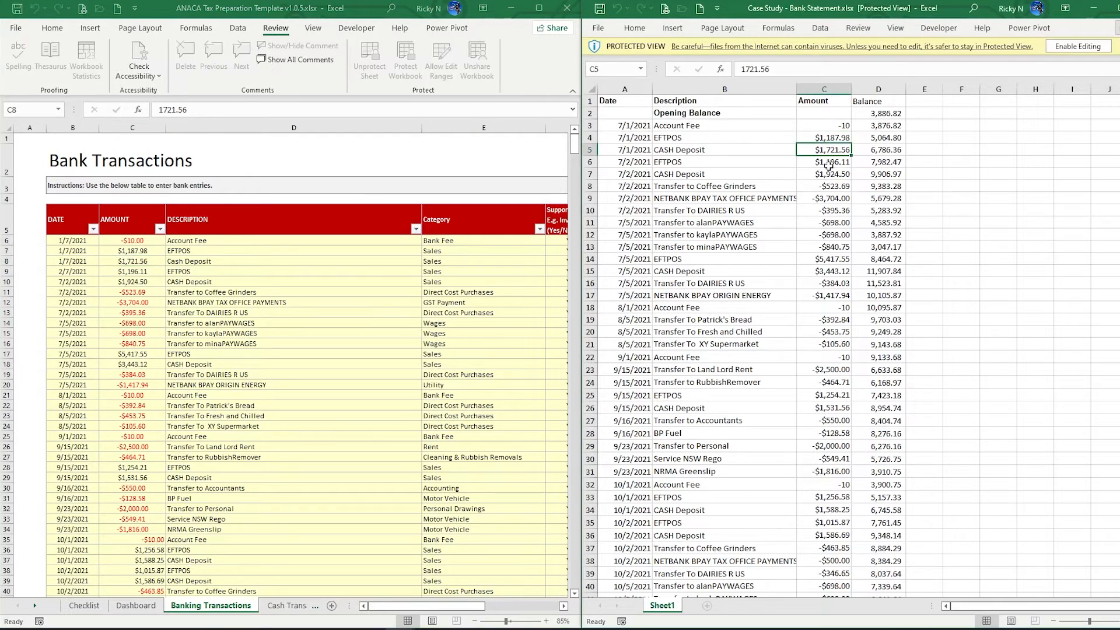
click(828, 165)
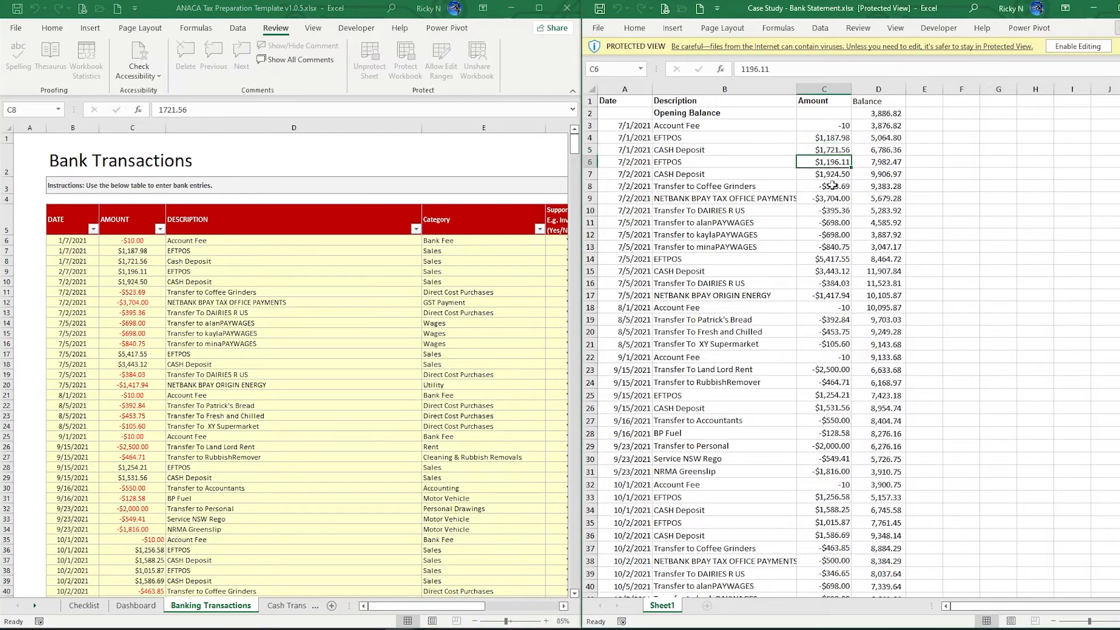
click(156, 274)
text($1,196.11)
key(Return)
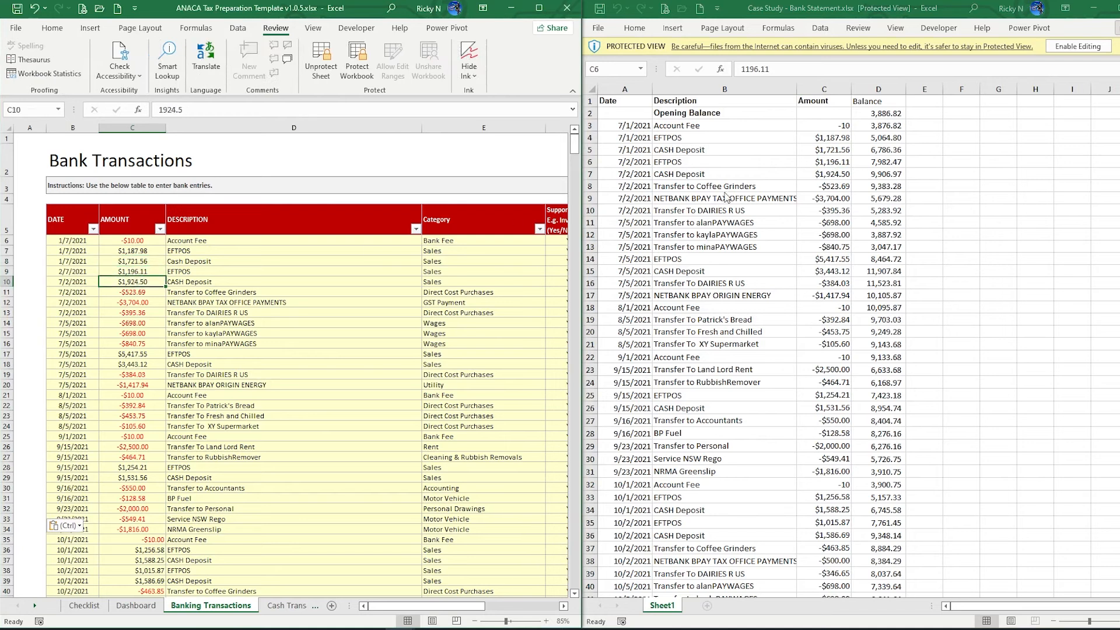
click(817, 167)
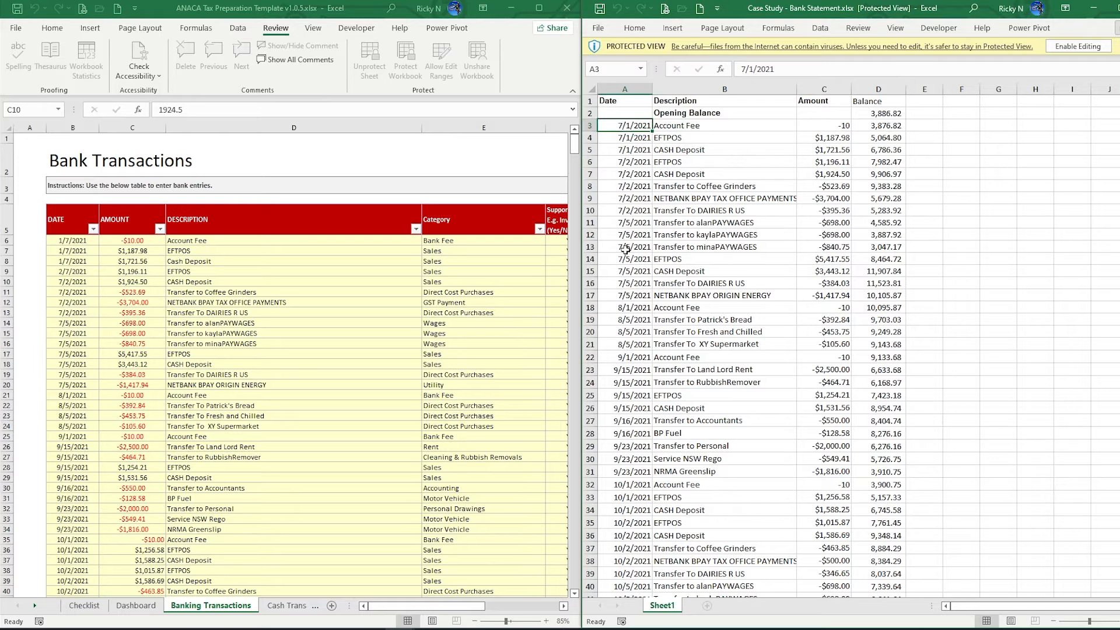
Copy the statement dates down to row 110 and paste them into column B from B6
scroll(625, 250, down, 20)
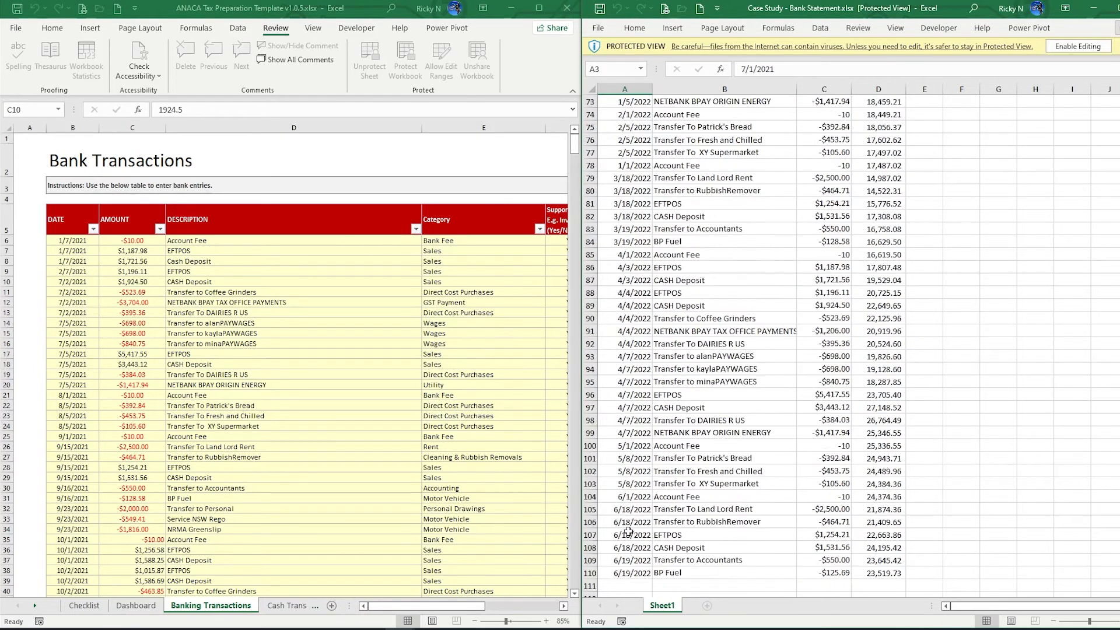
scroll(629, 531, down, 4)
drag(628, 429, 626, 419)
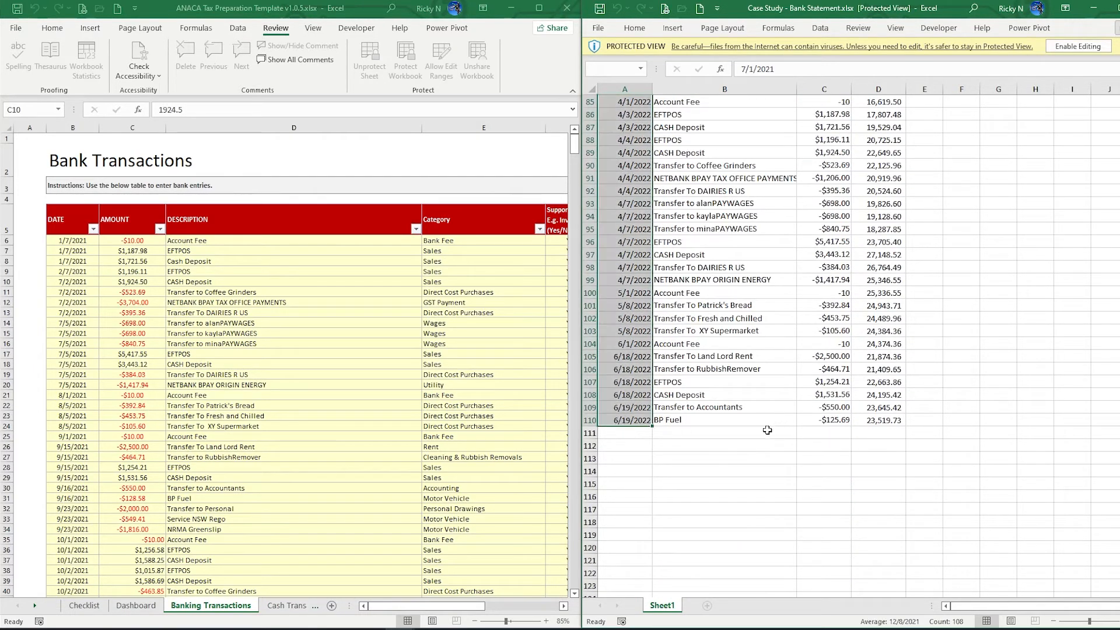
key(ctrl+c)
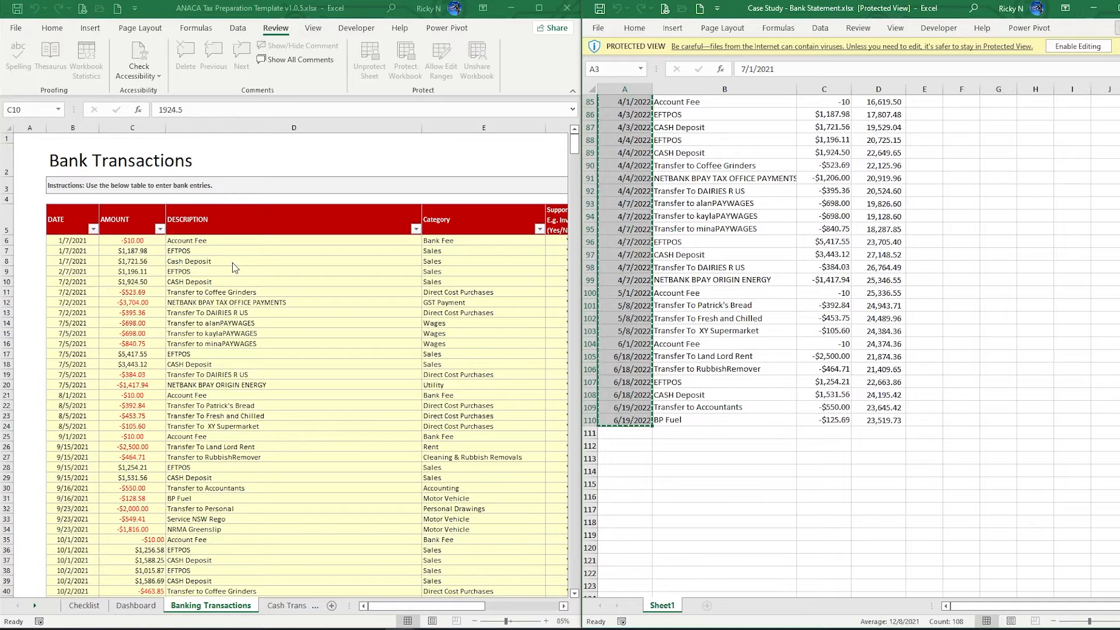
right_click(70, 243)
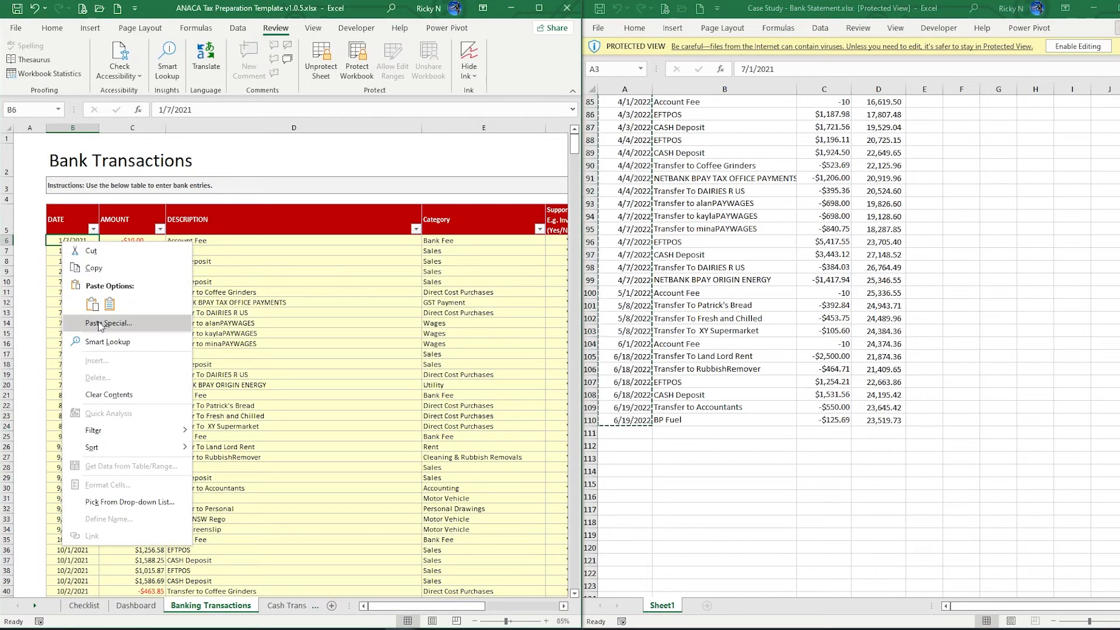
click(110, 304)
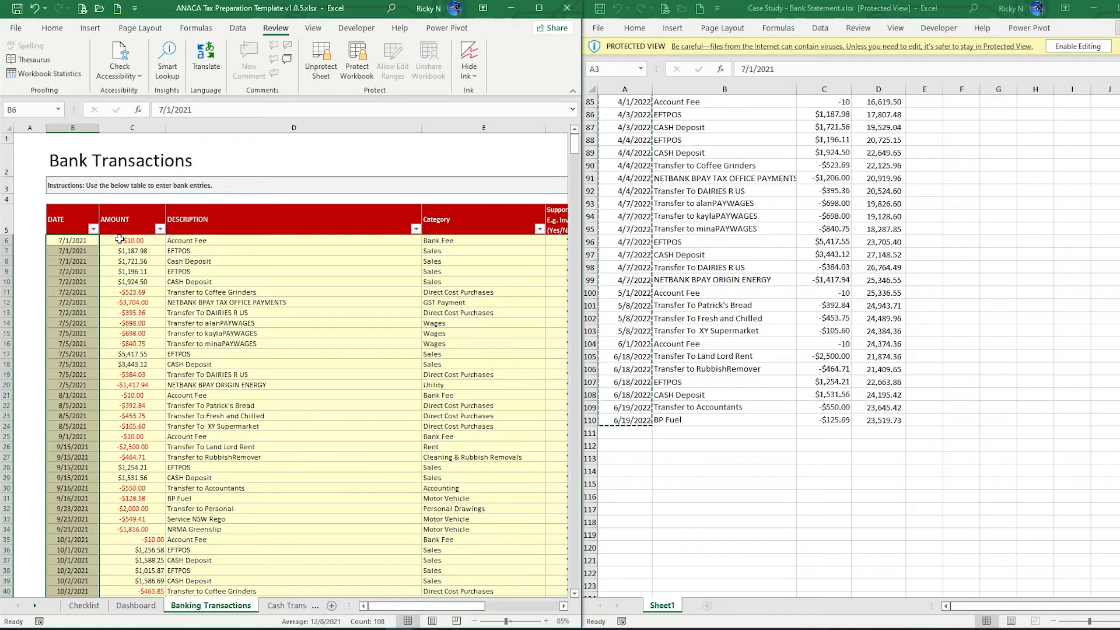
Copy the statement's whole Amount column and paste it as text starting at C6
click(824, 420)
key(ctrl+shift+Up)
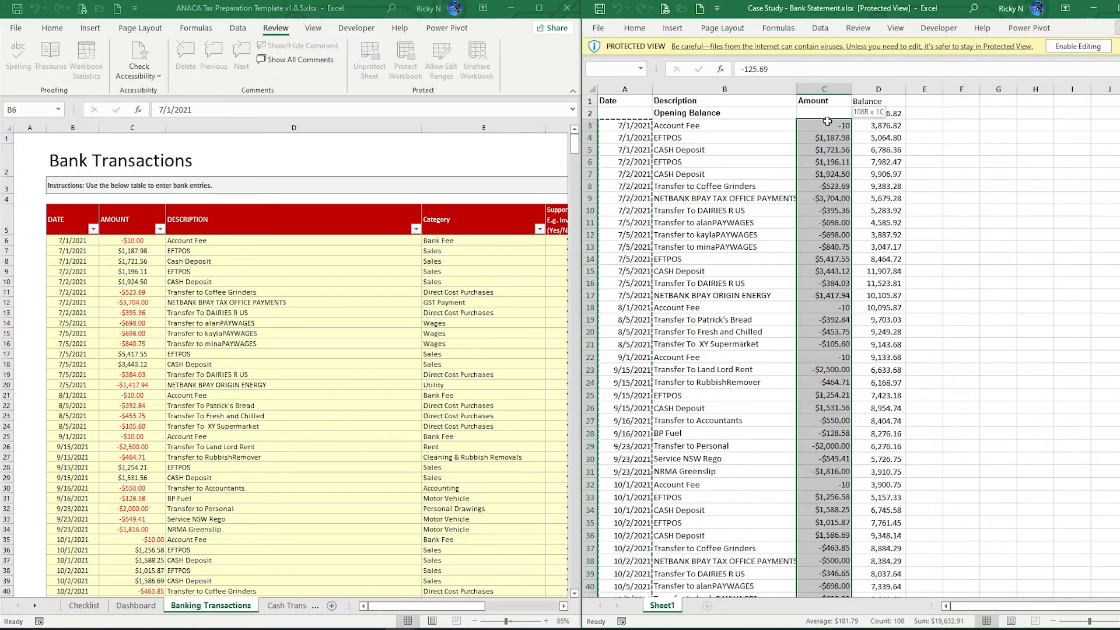
key(ctrl+c)
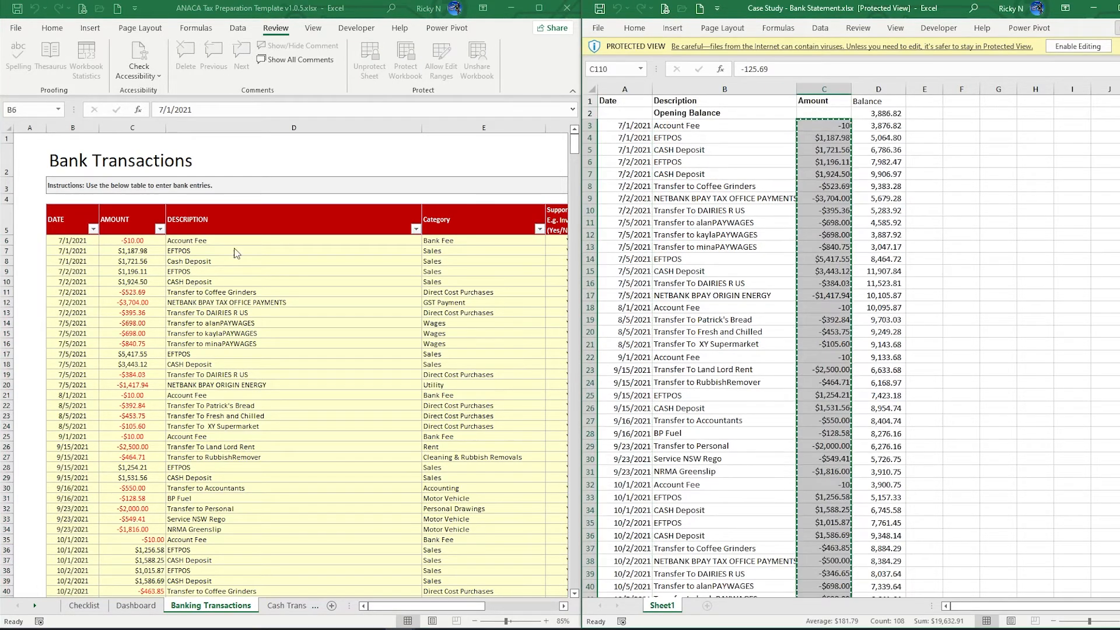
click(127, 240)
right_click(128, 241)
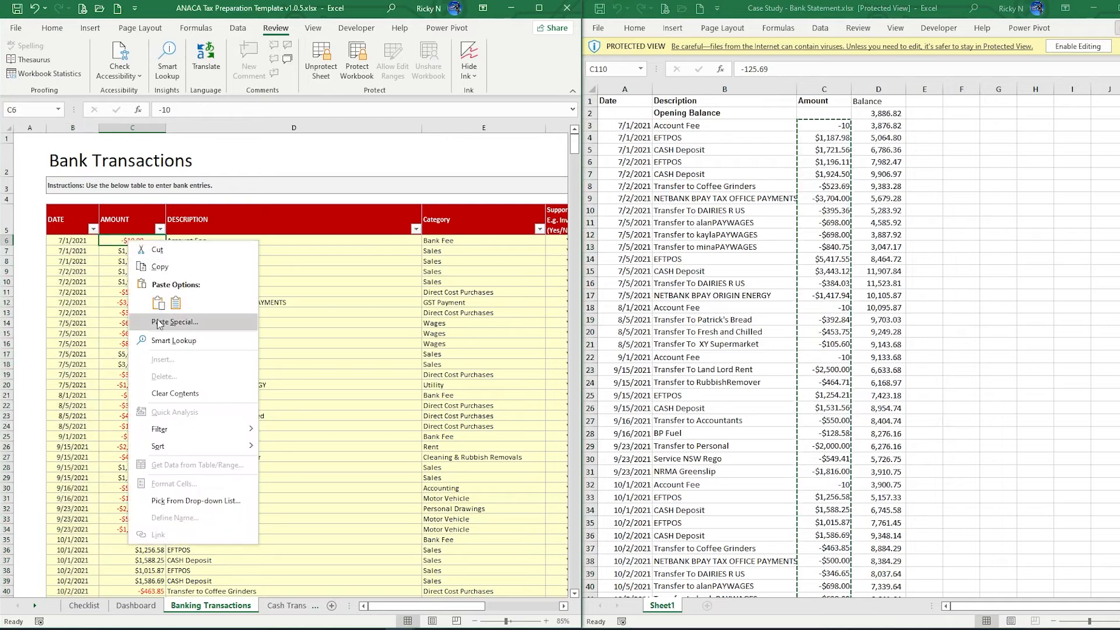
click(159, 303)
click(65, 319)
click(244, 430)
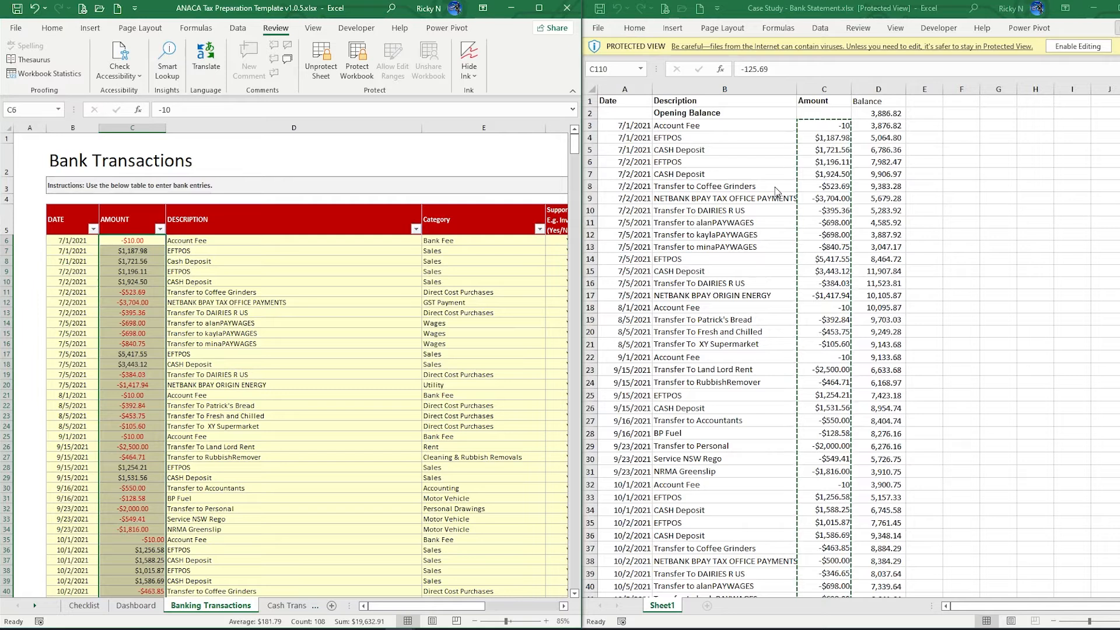
Copy the statement descriptions from Account Fee to BP Fuel and paste them as Text into D6
click(683, 126)
click(682, 126)
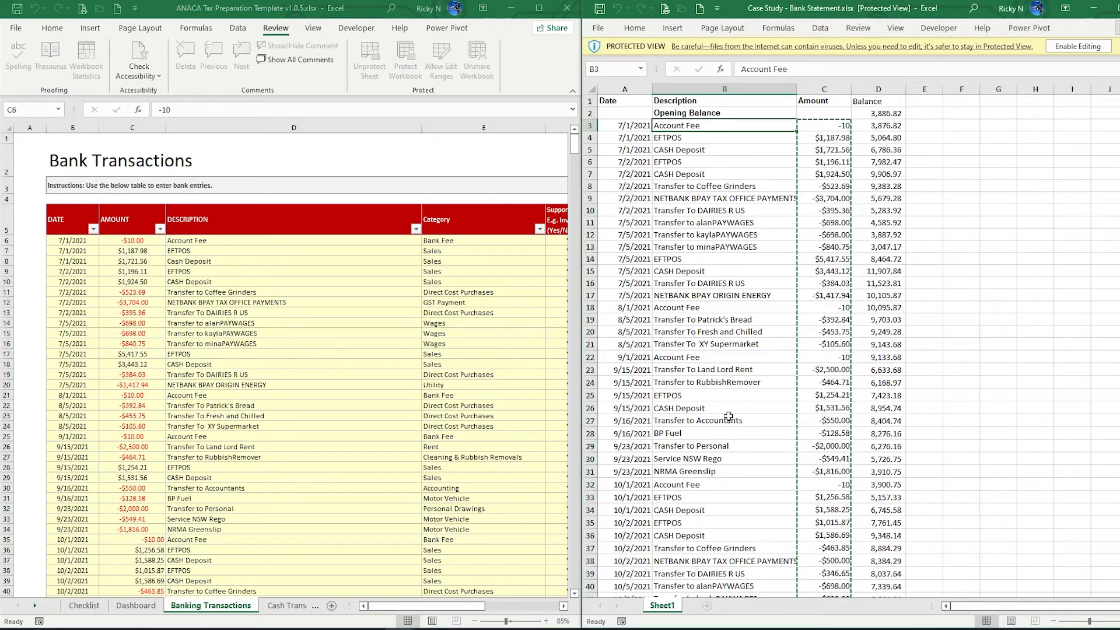
scroll(721, 412, down, 20)
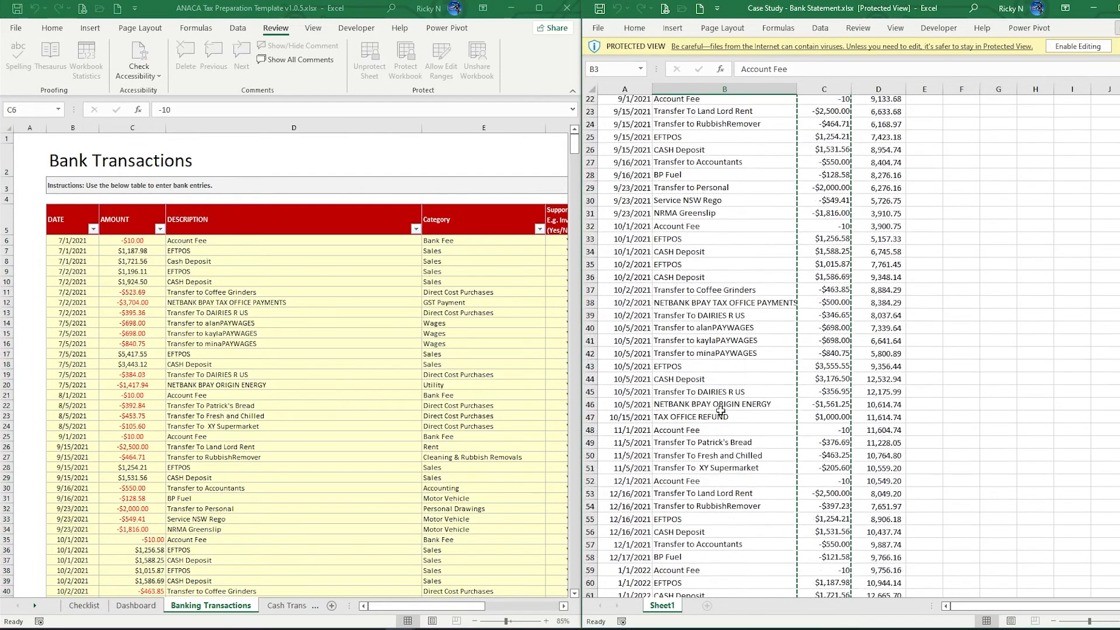
shift+click(655, 309)
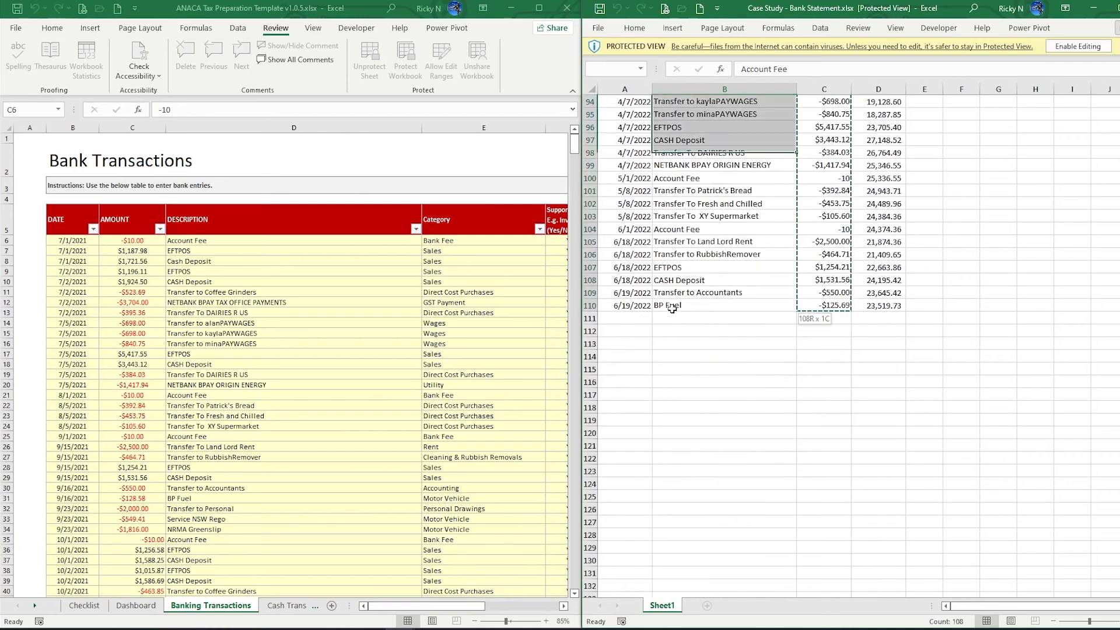
key(ctrl+c)
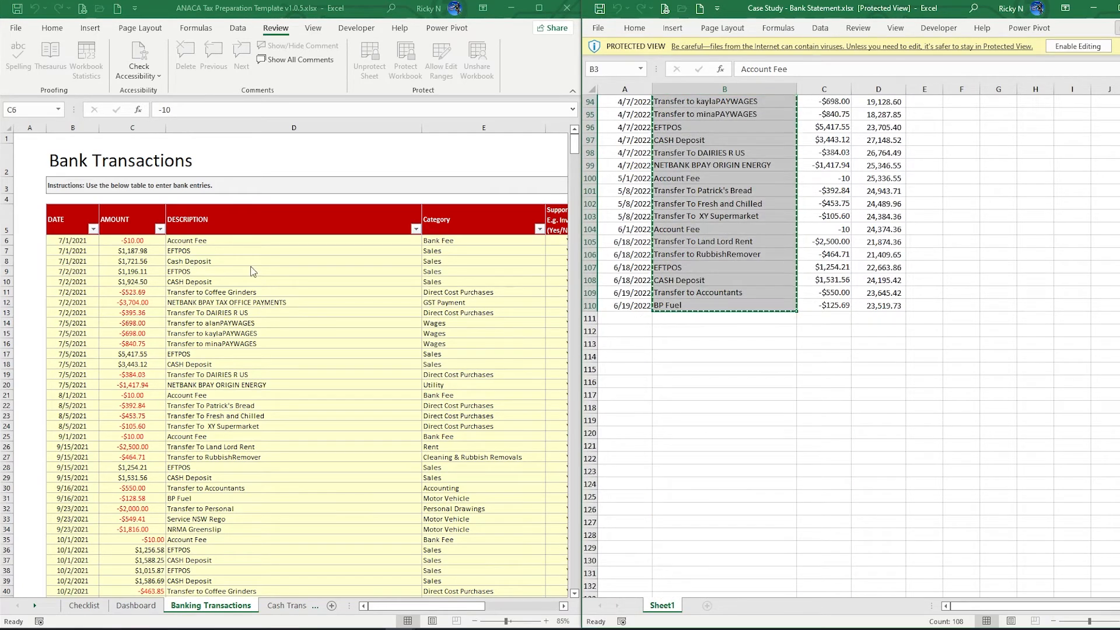
click(195, 241)
right_click(225, 240)
click(238, 320)
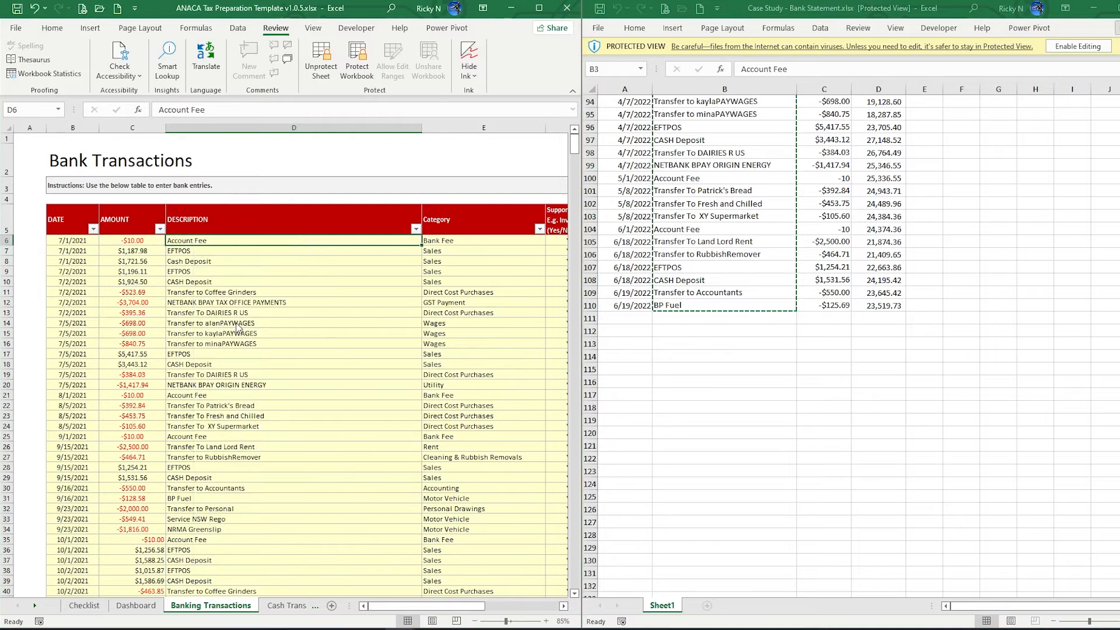
click(140, 315)
click(138, 322)
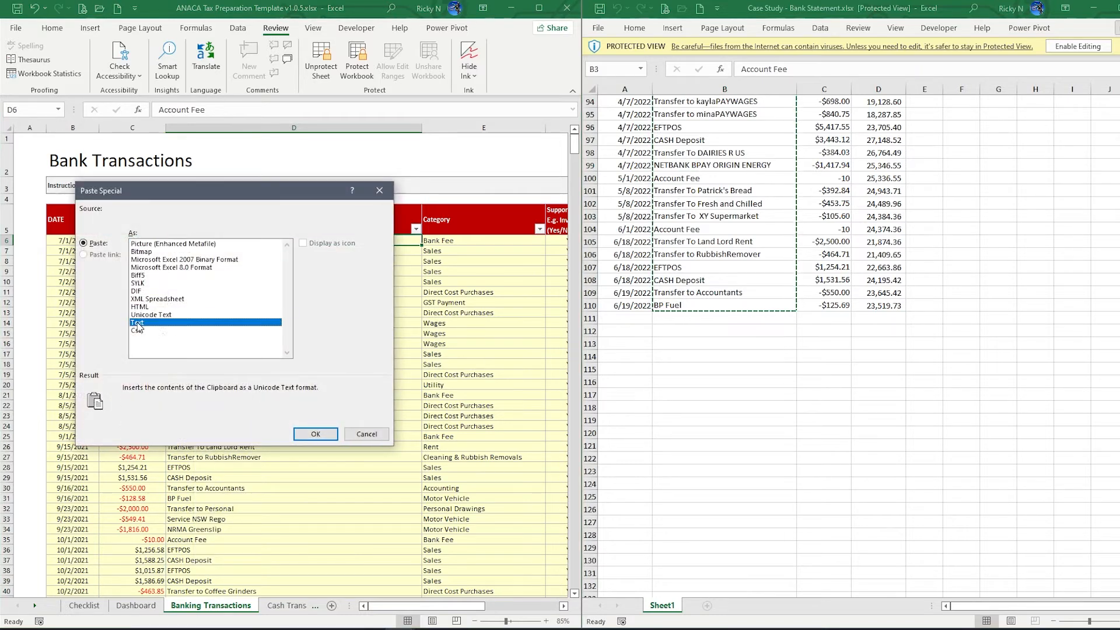
click(315, 433)
Deselect the pasted range and check the first rows' Bank Fee, Sales and Support Doc values
click(417, 393)
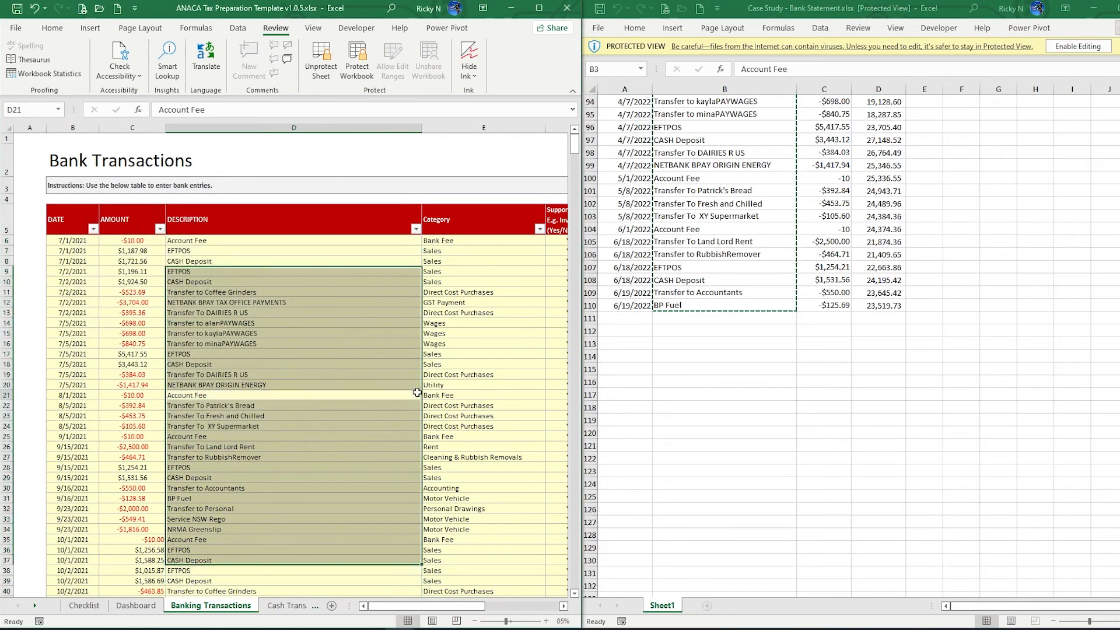
click(417, 392)
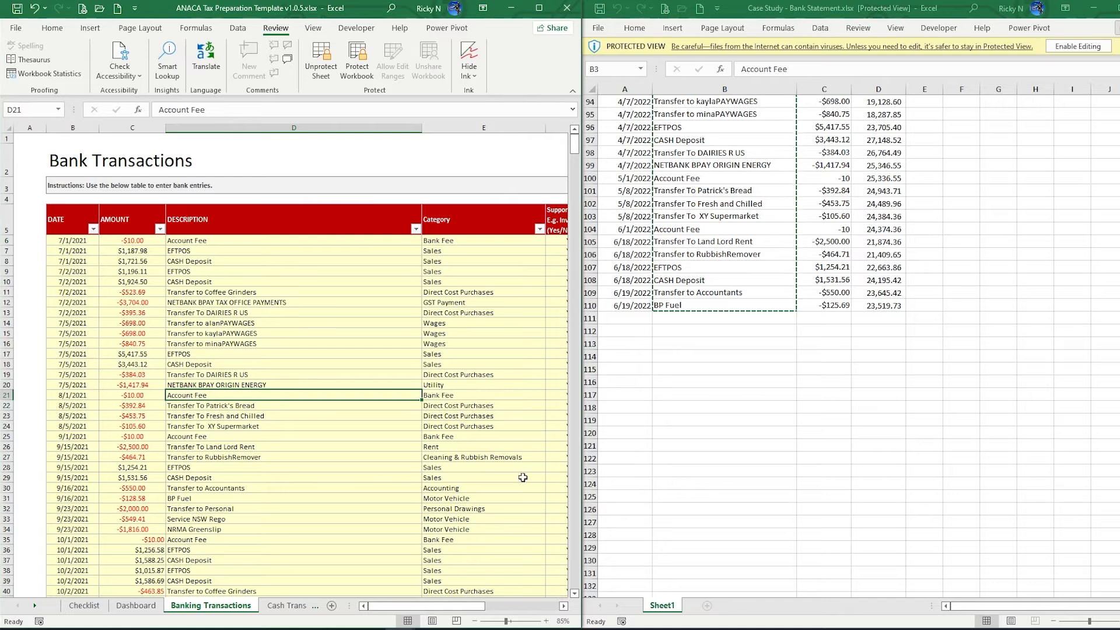
drag(467, 609, 481, 609)
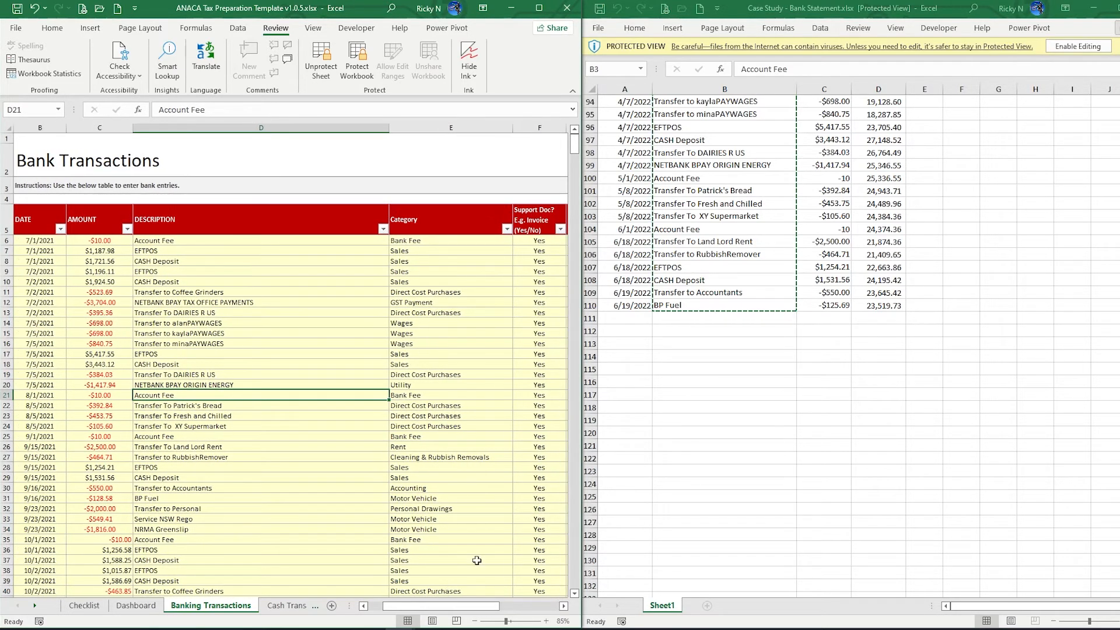
click(412, 252)
click(411, 241)
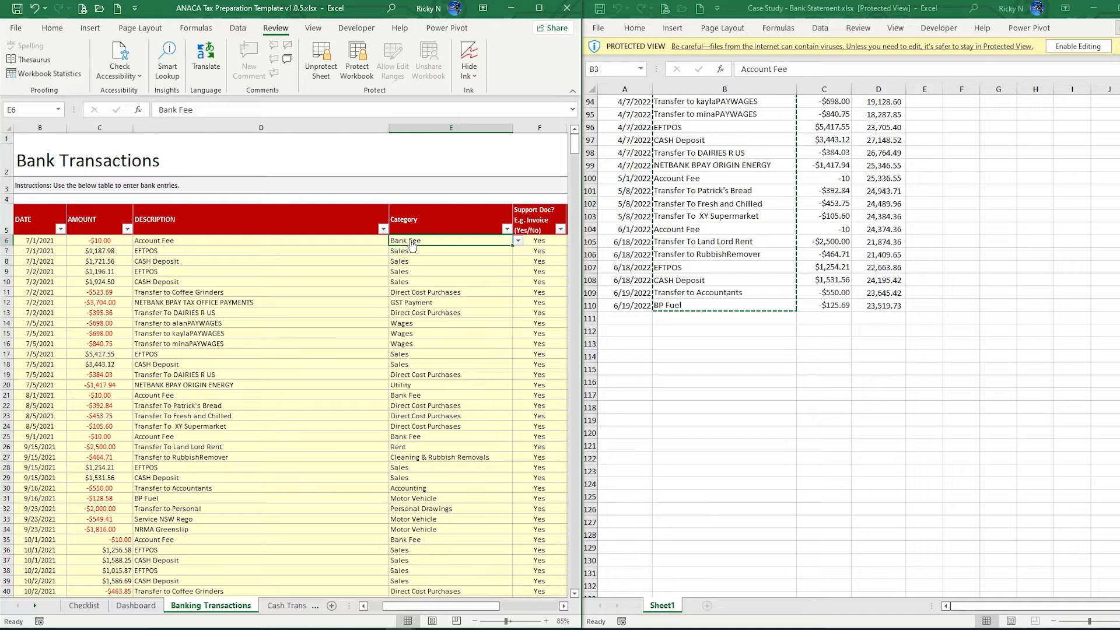
click(542, 241)
drag(433, 609, 389, 607)
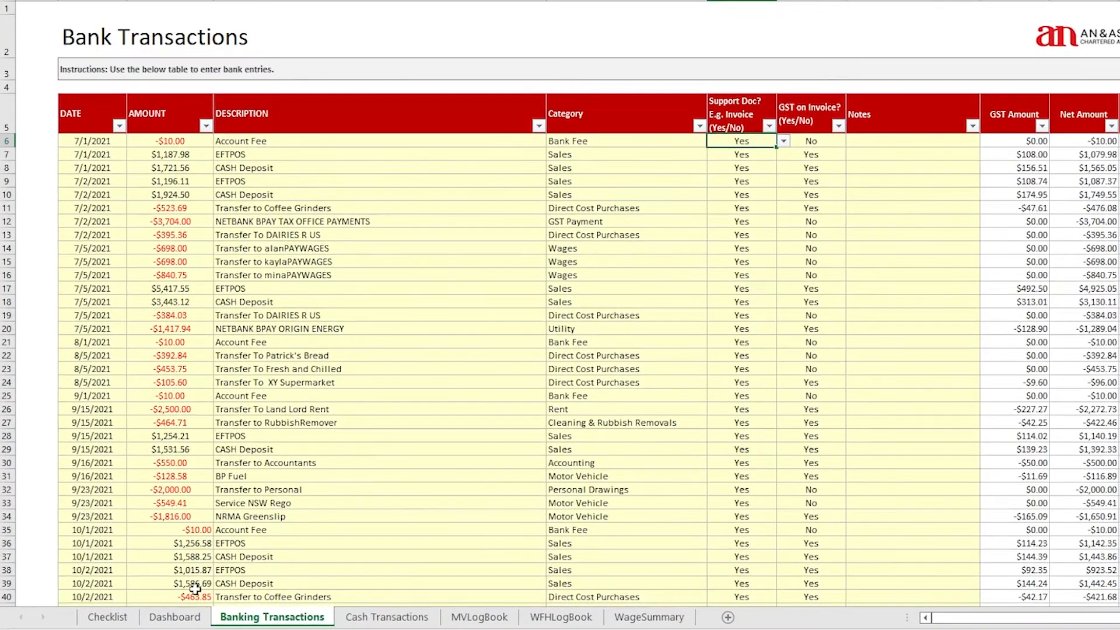
click(173, 618)
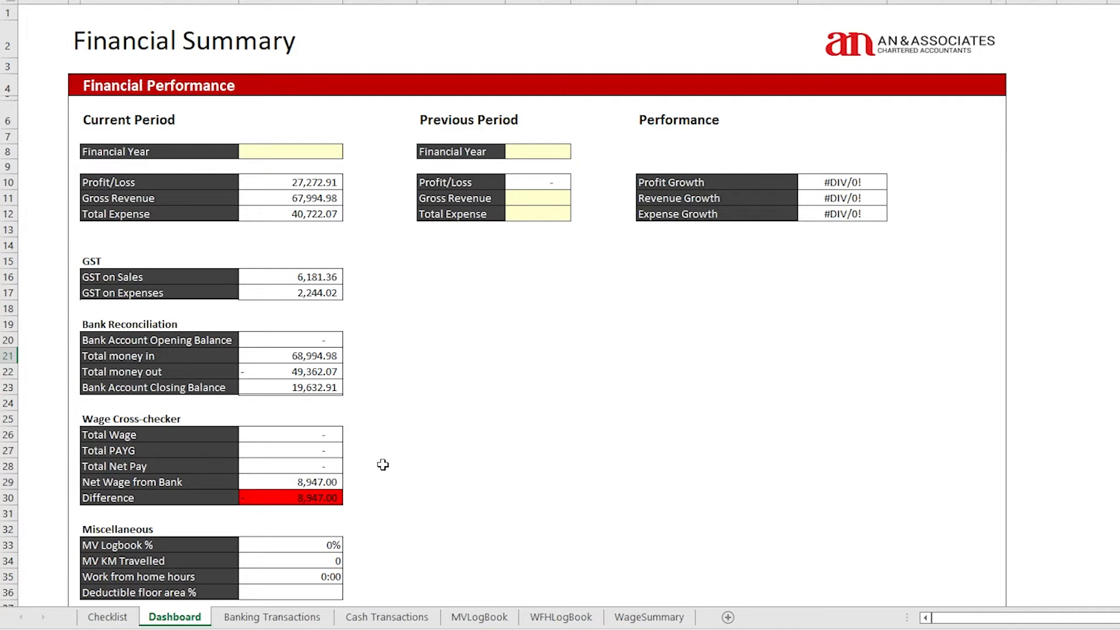
Scroll through the Dashboard's Financial Statements to inspect the Sales total of 67,994.98 and the Direct Cost Purchases total
scroll(367, 488, down, 7)
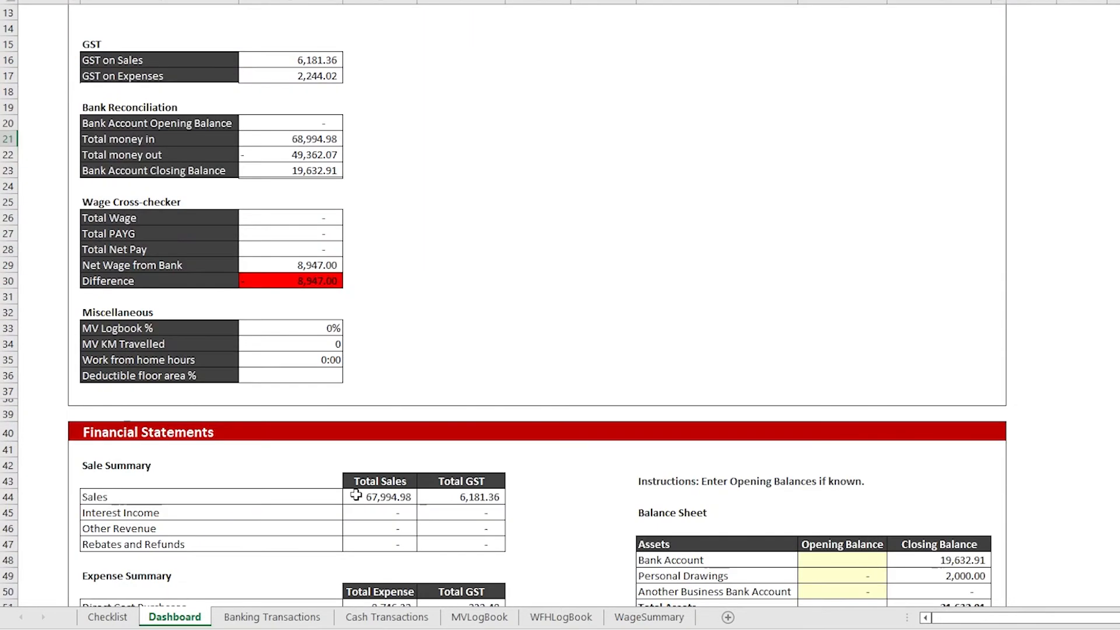
scroll(356, 494, down, 3)
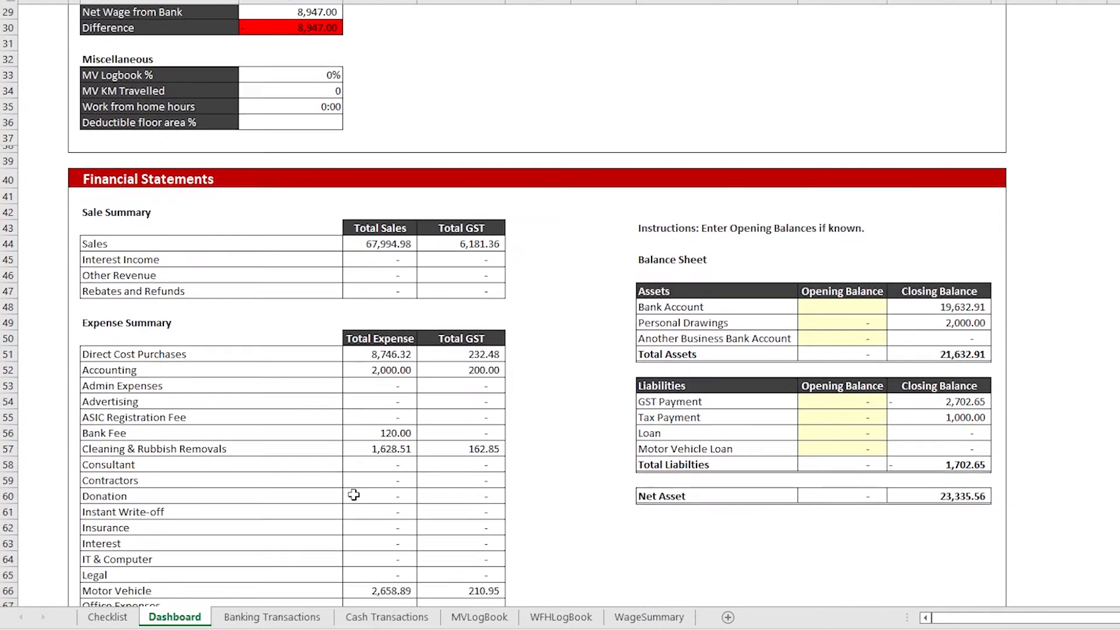
scroll(350, 490, down, 2)
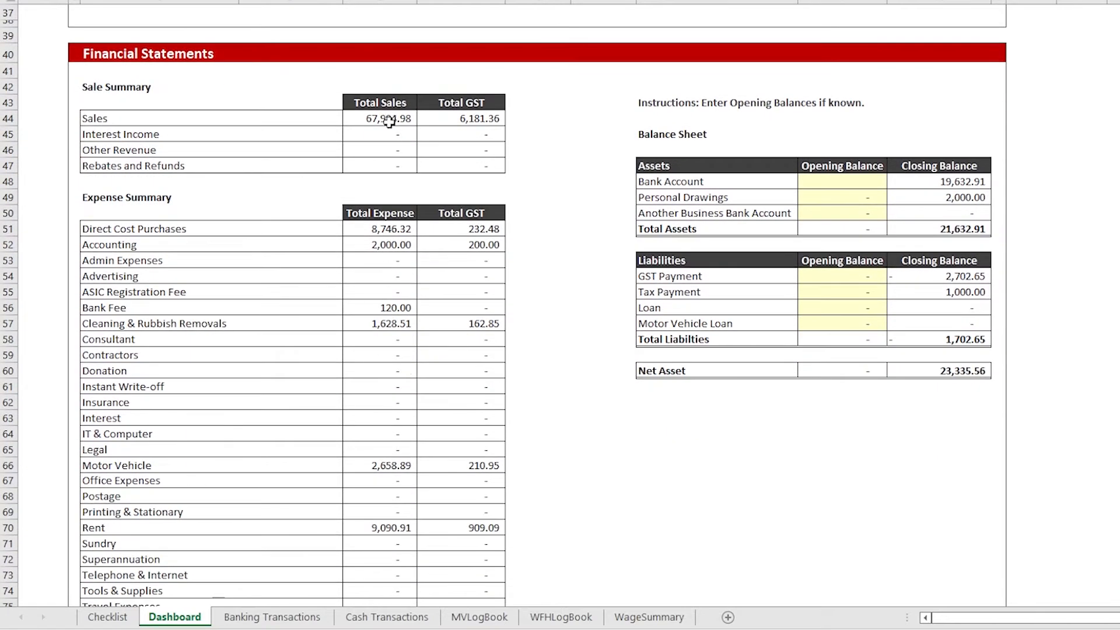
click(389, 122)
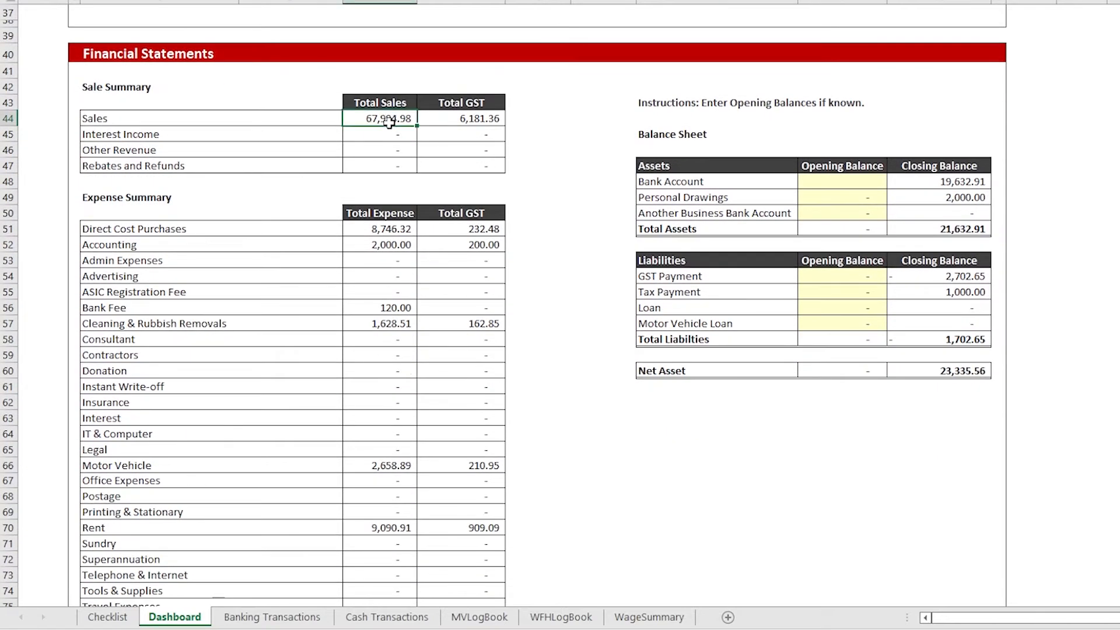
click(376, 230)
scroll(388, 408, down, 3)
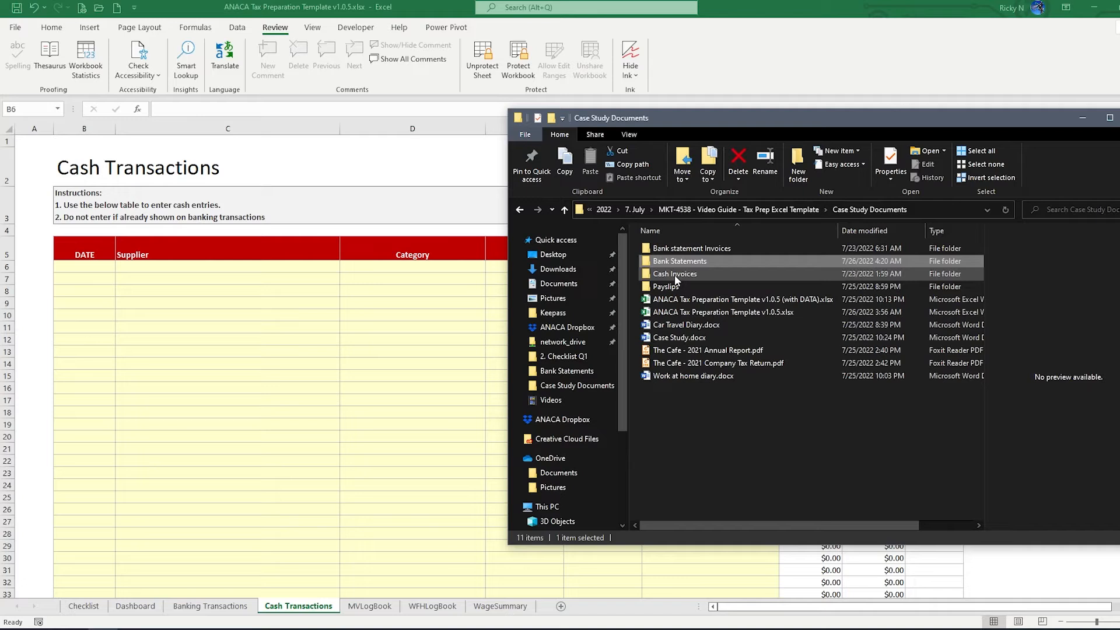
Open the Cash Invoices folder inside Case Study Documents
double_click(675, 275)
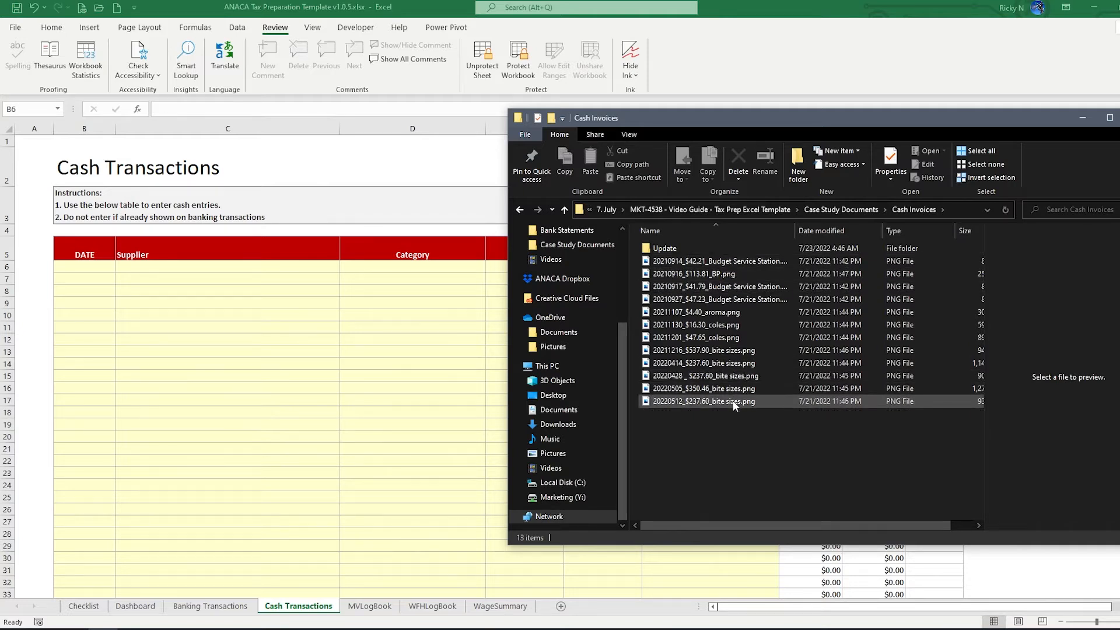
View the 20210914_$42.21_Budget Service Station.png receipt in Photos, enlarging it and then restoring the window
double_click(706, 262)
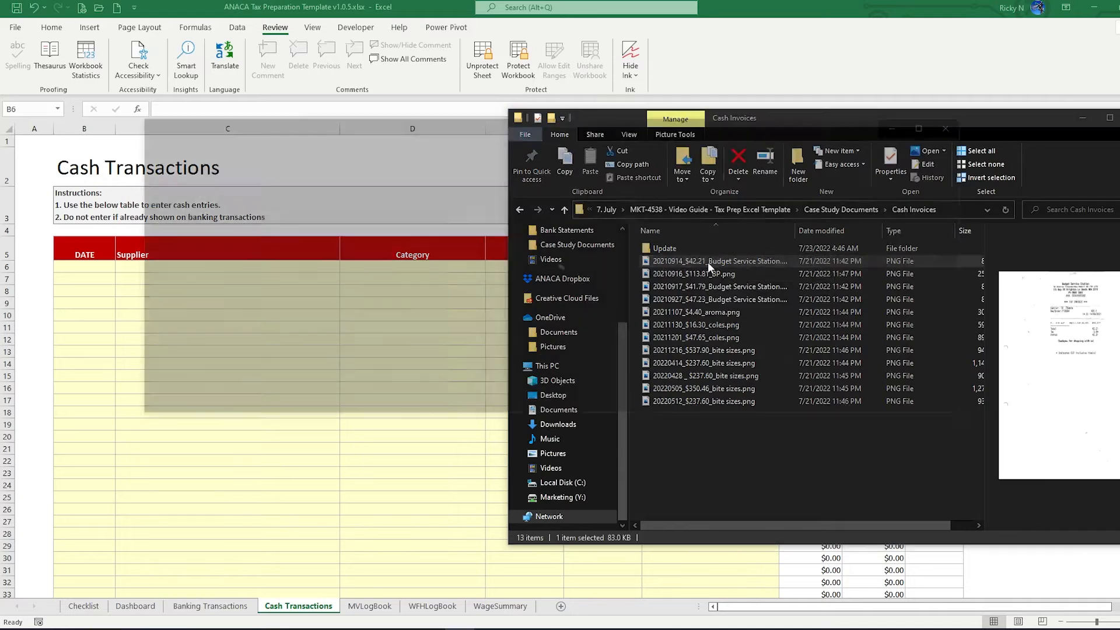
double_click(439, 125)
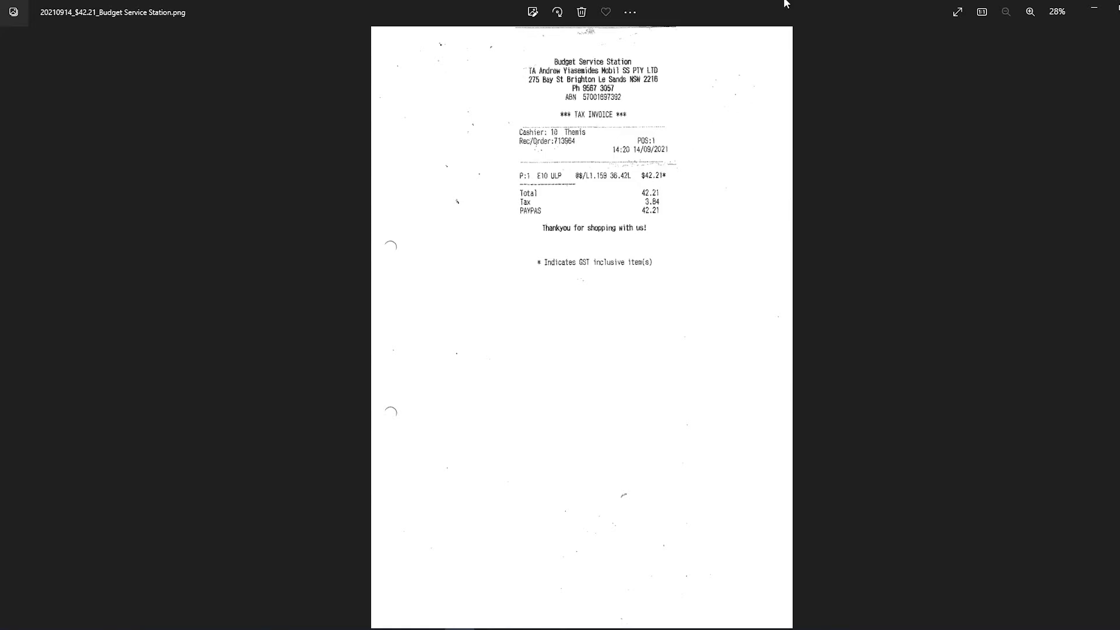
drag(784, 2, 874, 159)
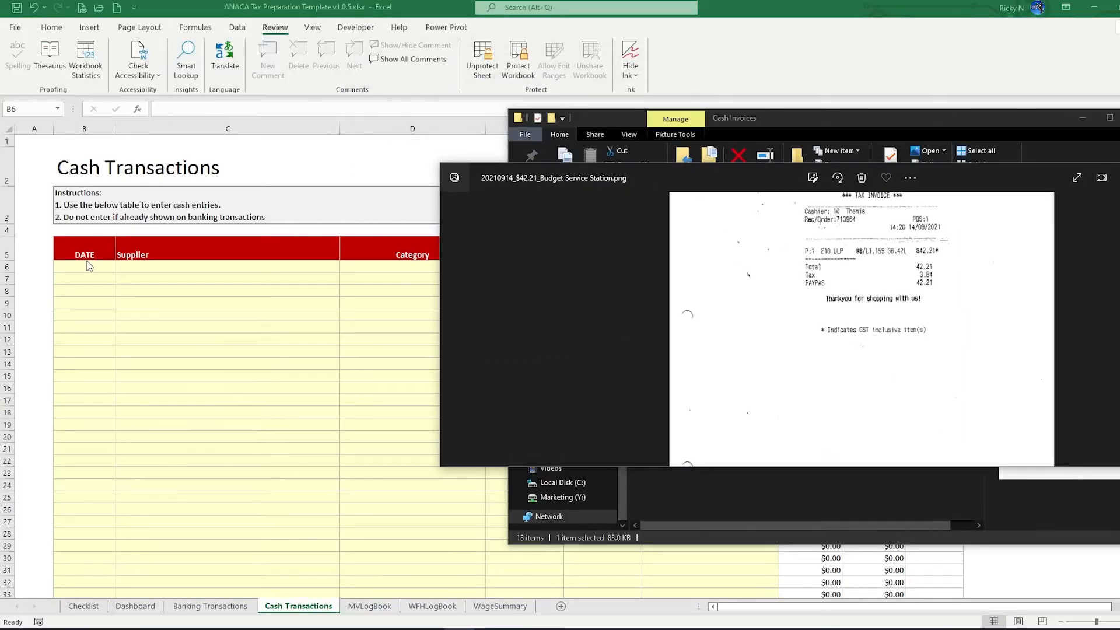
Enter the date 14/8/2021 in row 6 and tile Excel and the receipt viewer side by side
click(89, 266)
text(1)
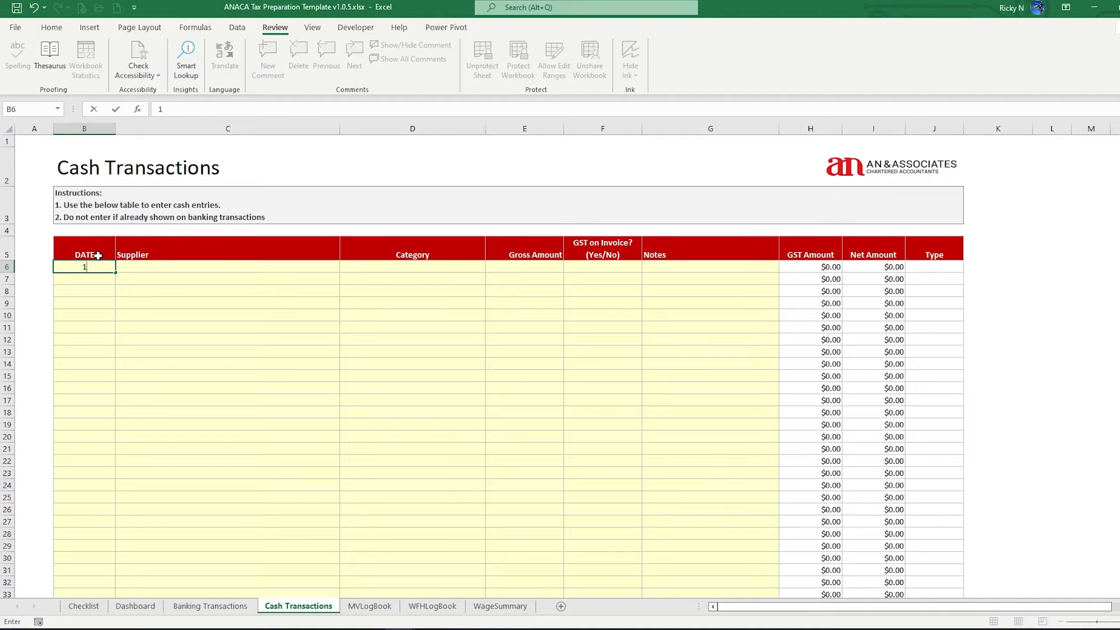
text(4/8)
text(/2021)
key(Tab)
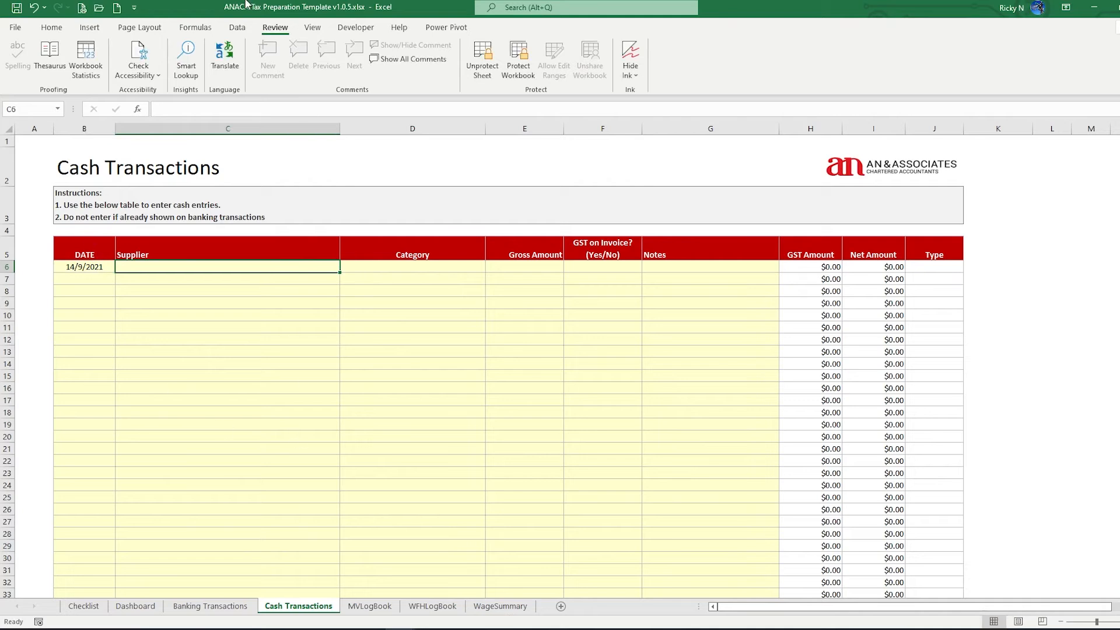
key(super+Left)
click(733, 175)
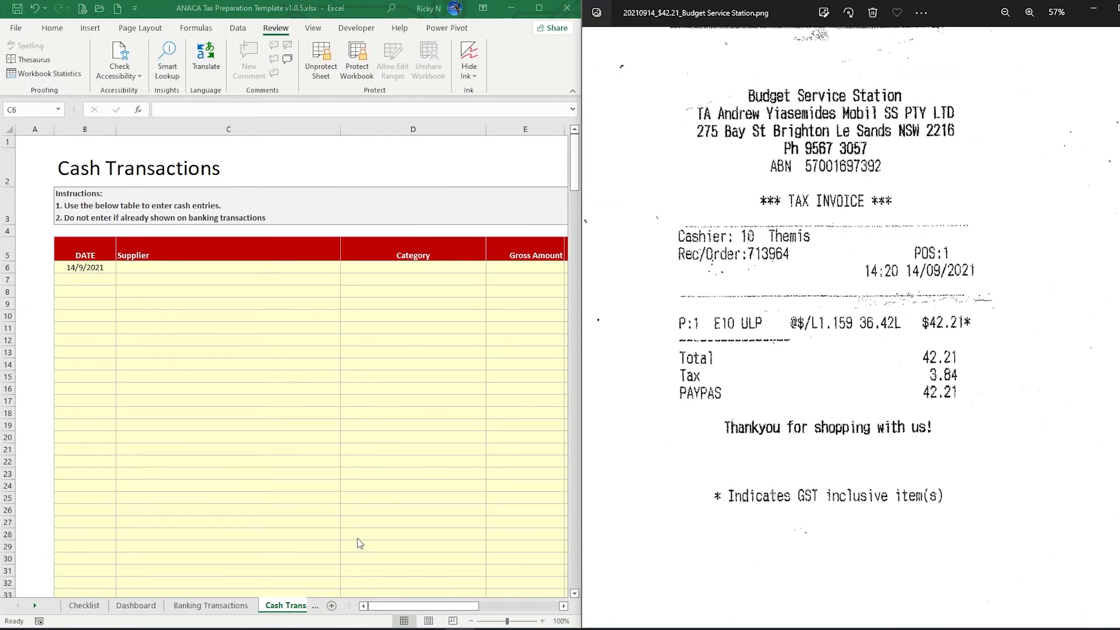
click(392, 606)
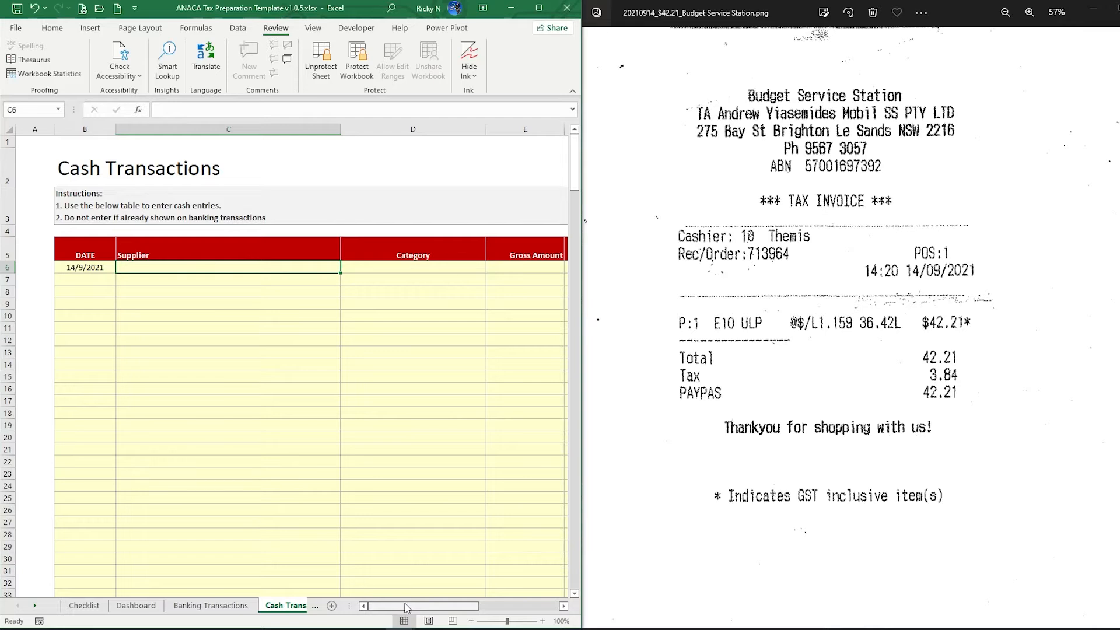
Set row 6's supplier to Budget Service Station and its category to Motor Vehicle
drag(407, 608, 423, 607)
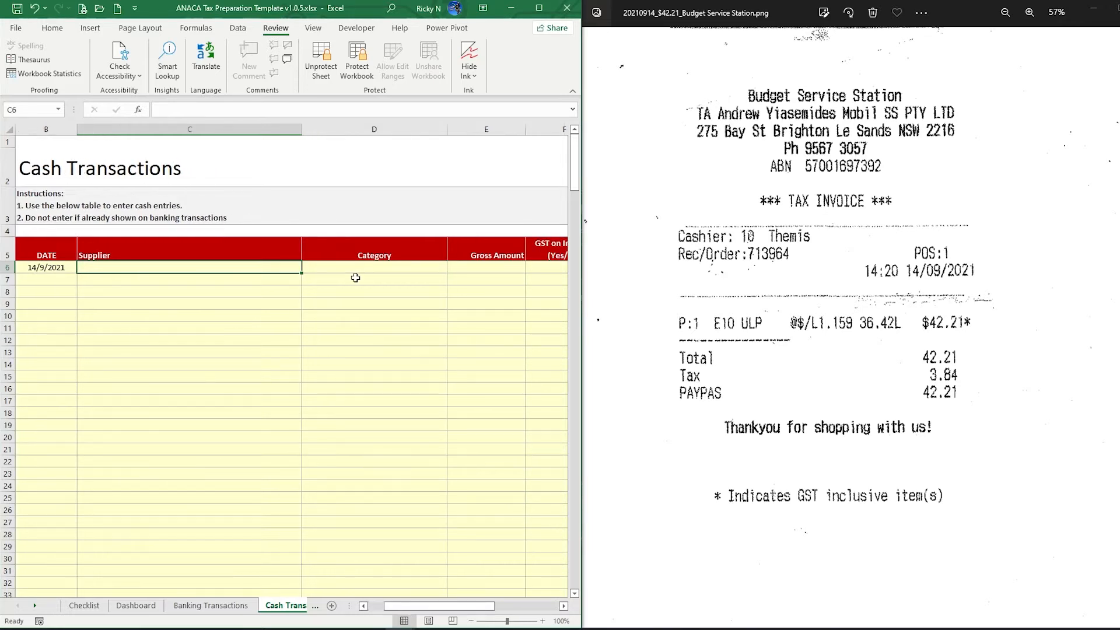
text(Budget)
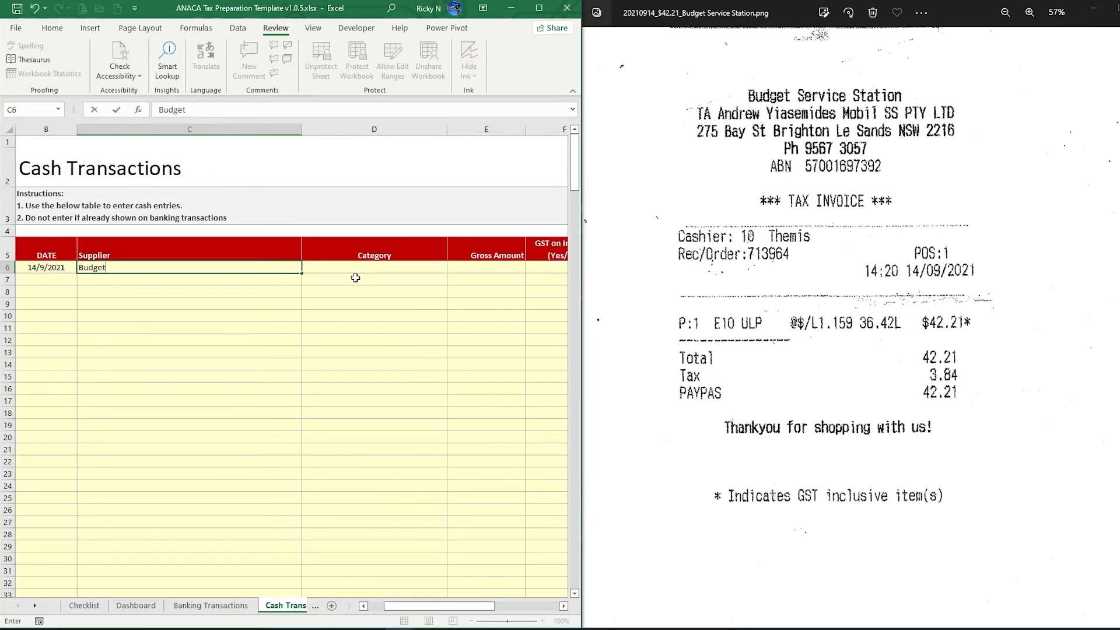
text( Service Station)
key(Tab)
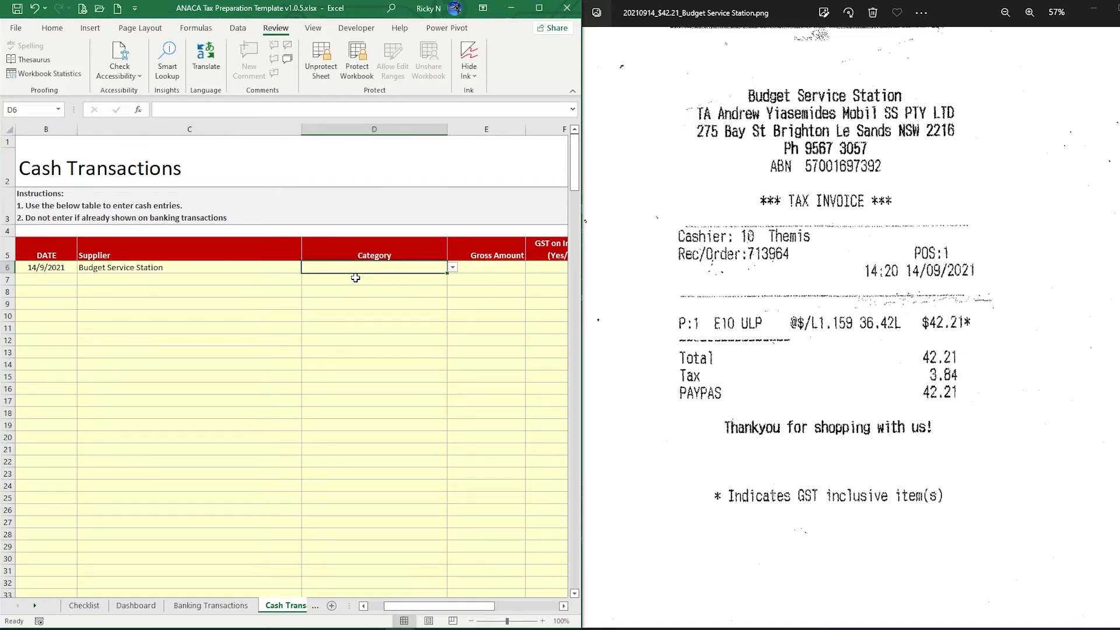
click(453, 268)
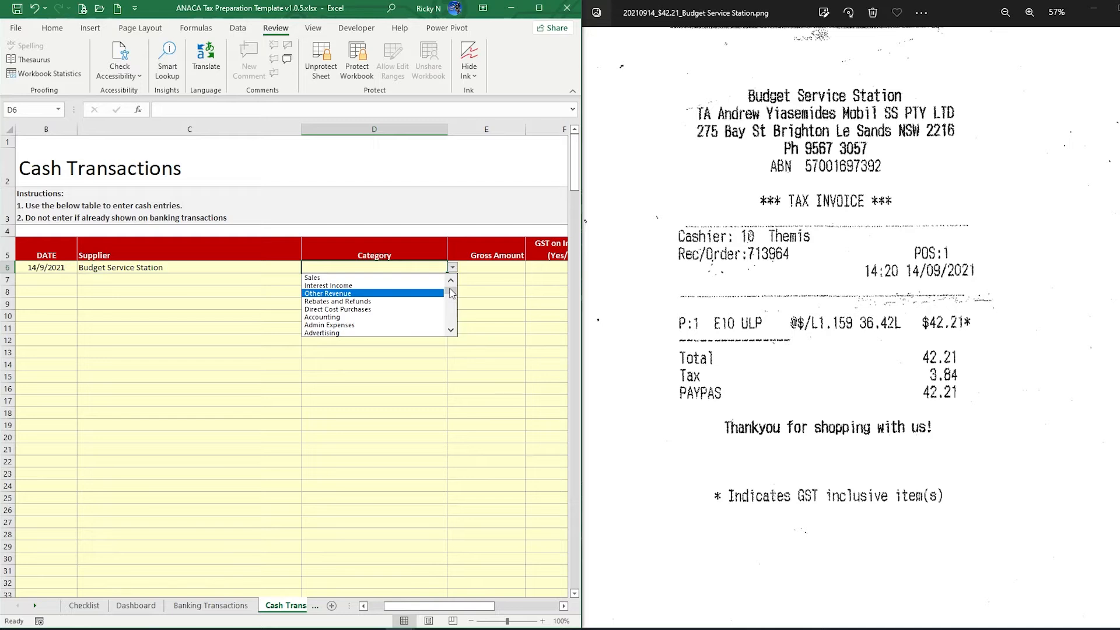
drag(450, 296, 455, 311)
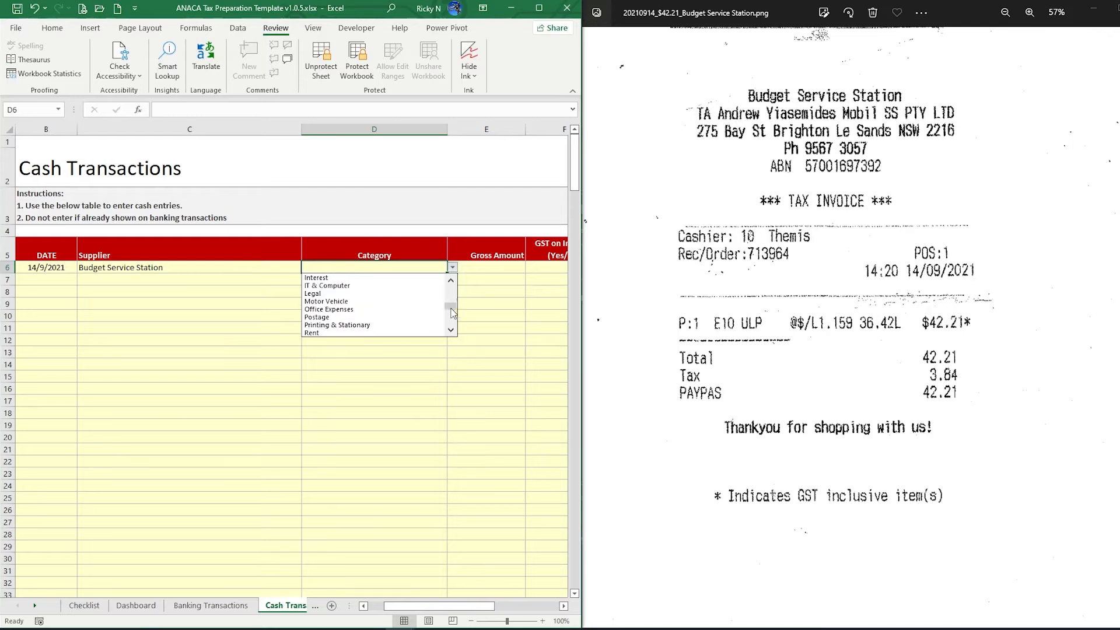
click(362, 302)
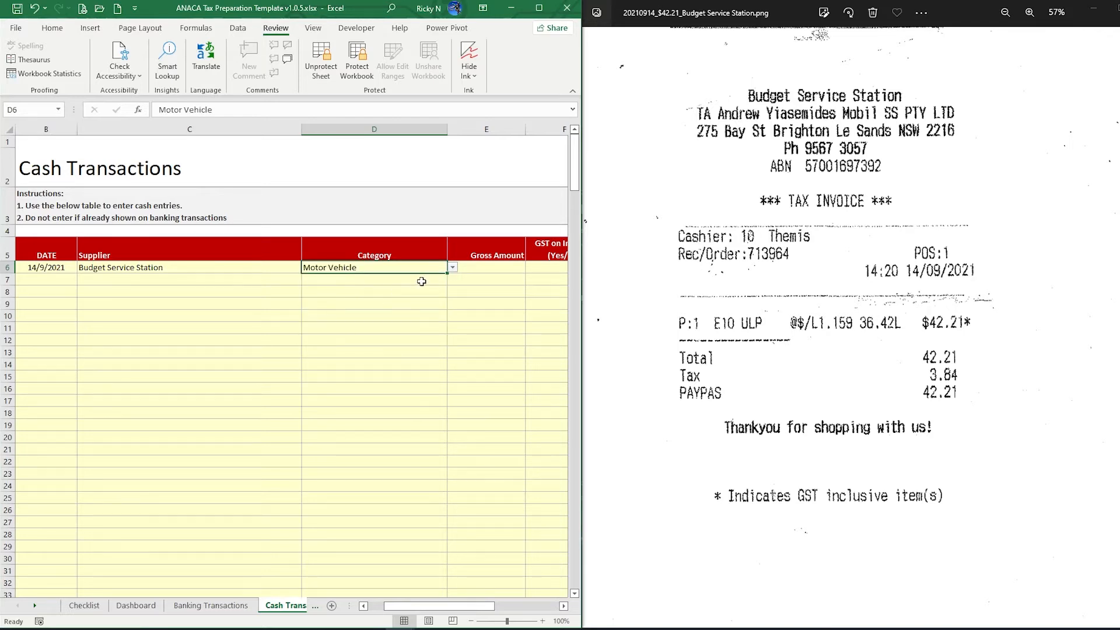
drag(420, 604, 450, 609)
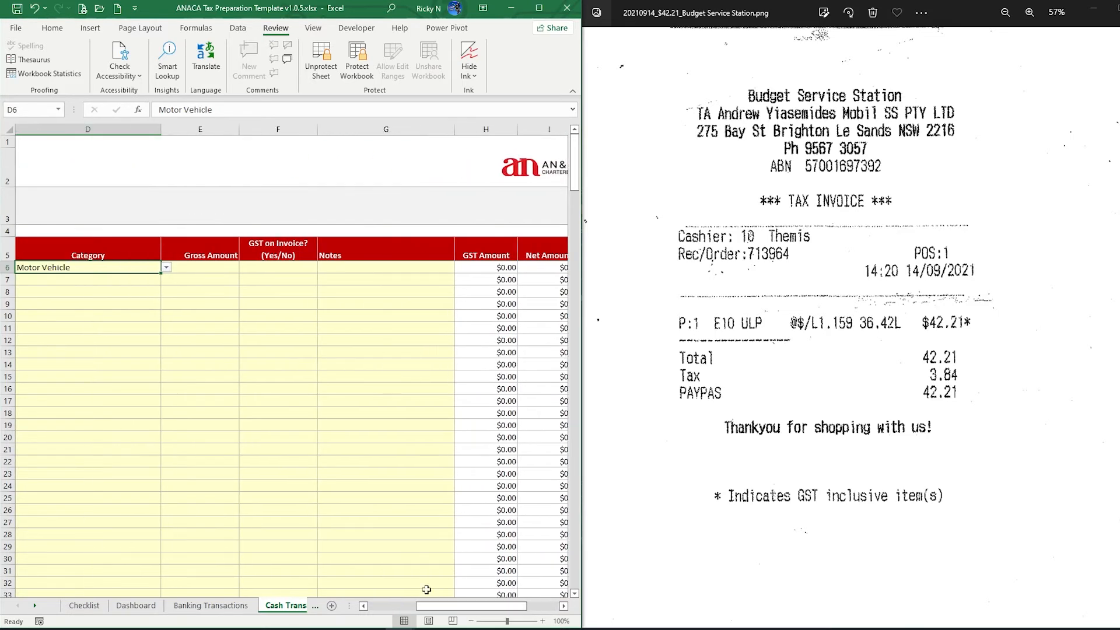
Enter the $42.21 gross amount with GST on invoice Yes, giving a $3.84 GST amount
click(210, 269)
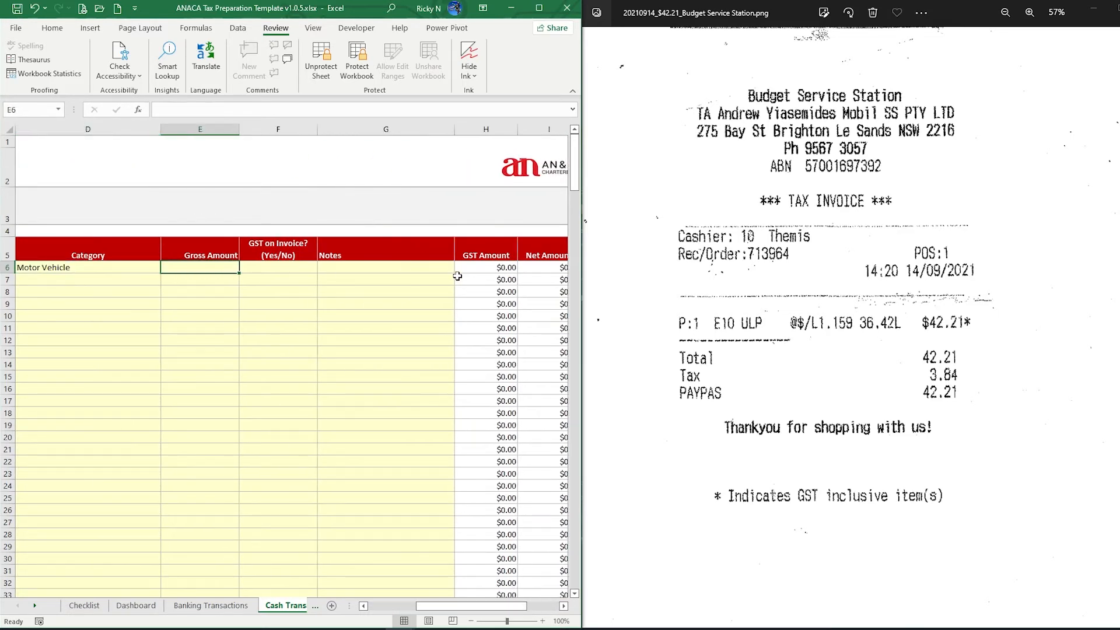
text(42.2)
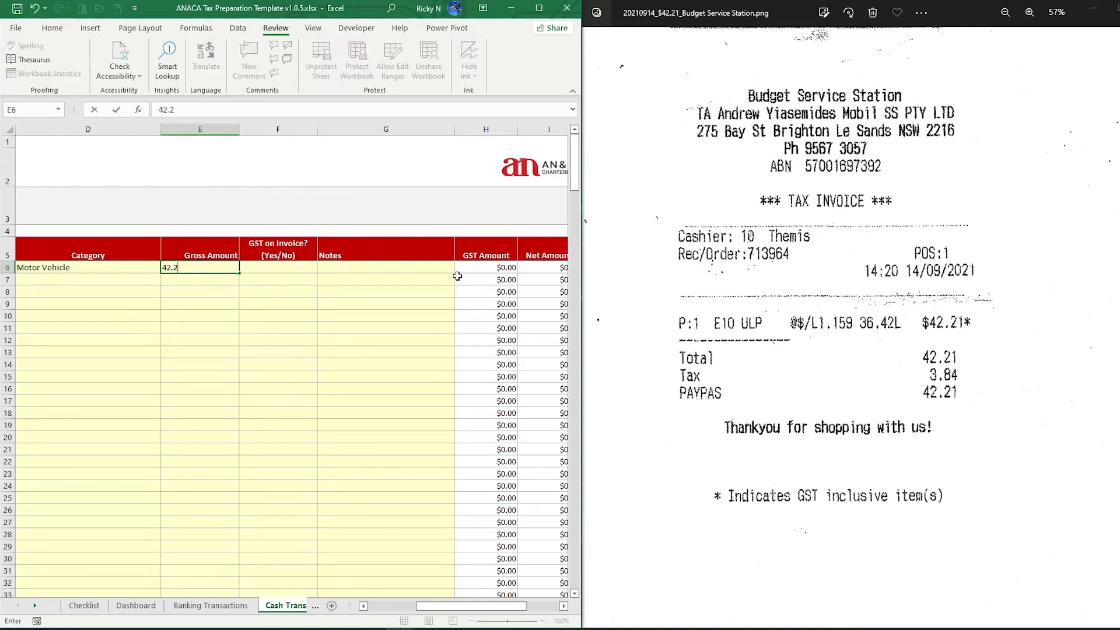
text(1)
key(Tab)
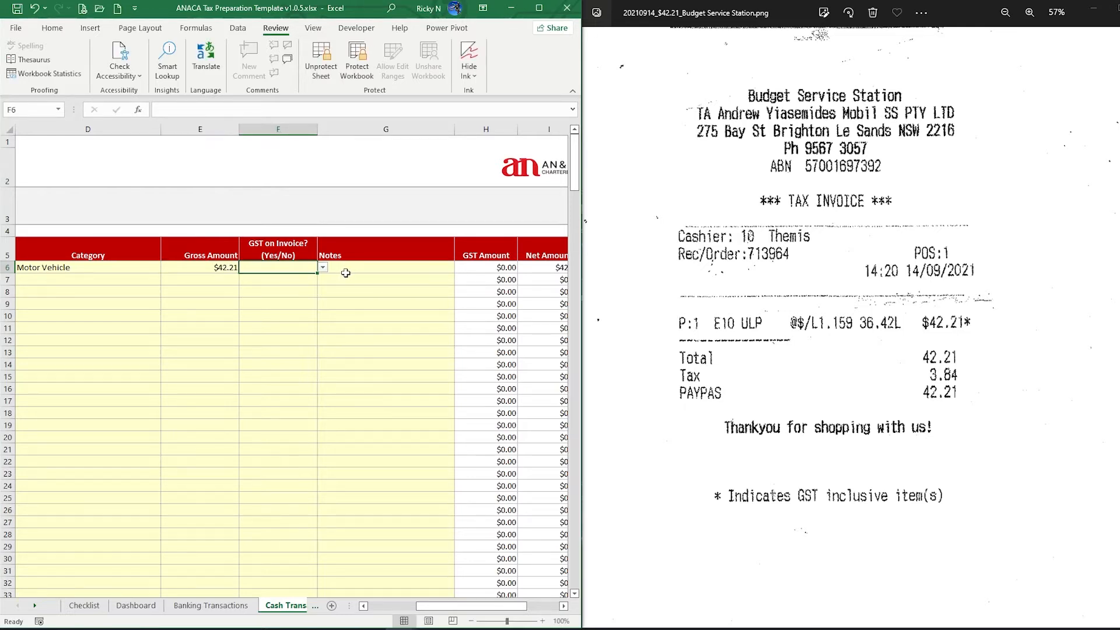
click(323, 267)
click(192, 278)
click(502, 271)
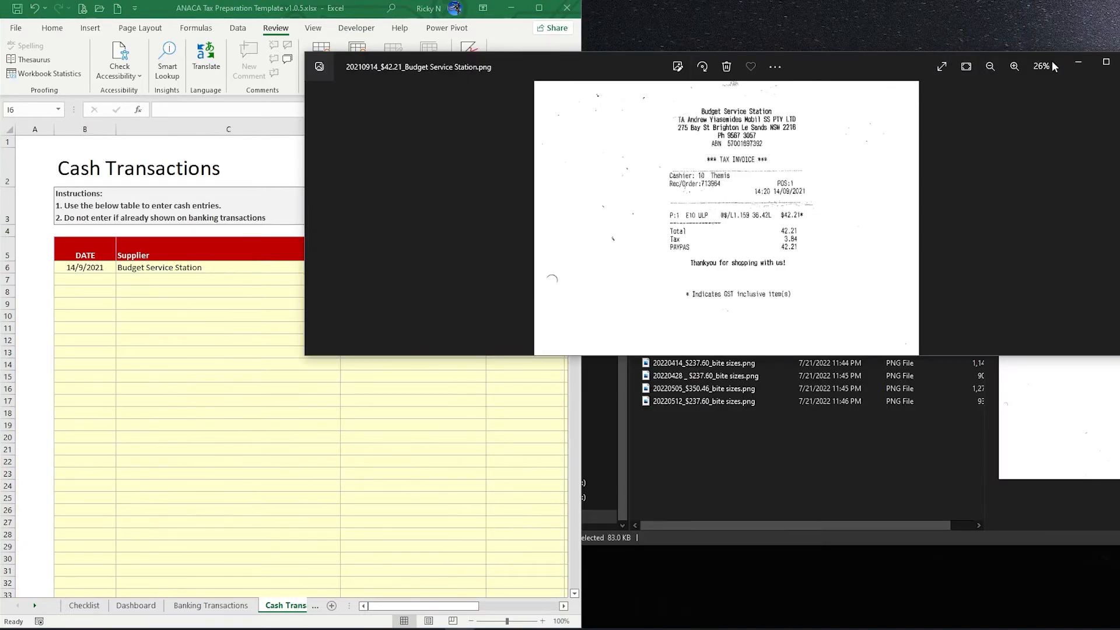
Swap to the 20210916_$113.81_BP.png receipt, snapped to the right half beside Excel
click(1119, 62)
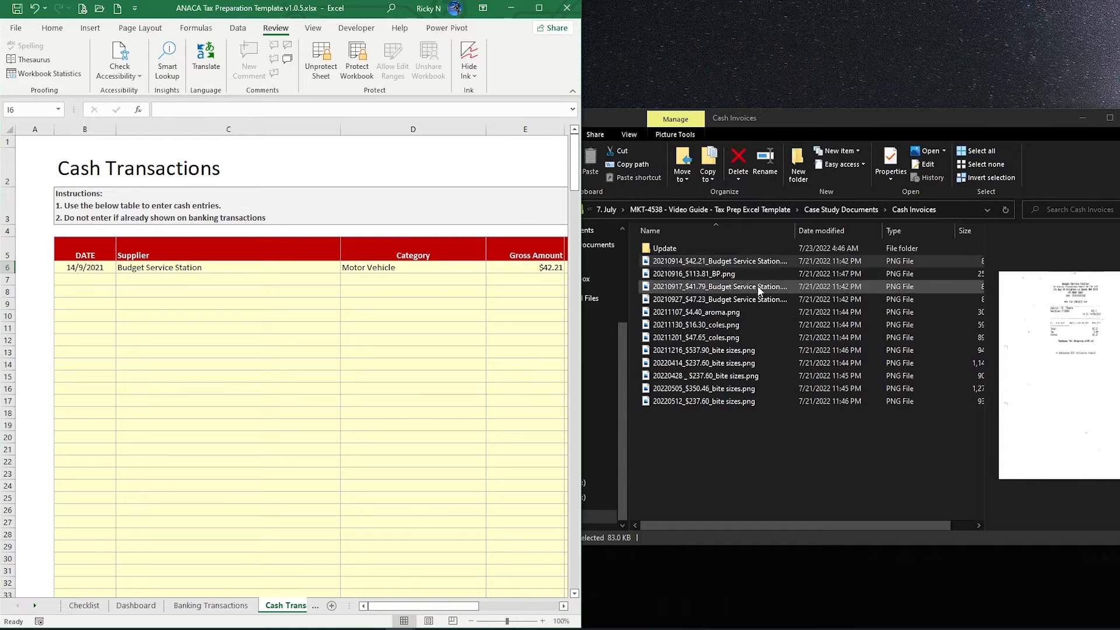
double_click(718, 277)
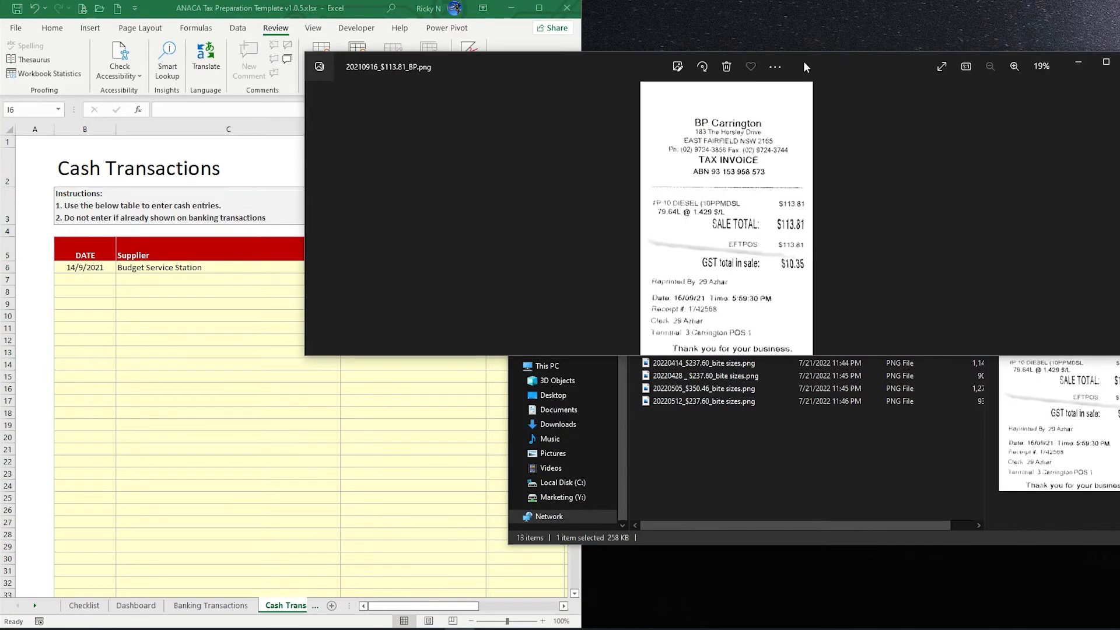
key(super+Right)
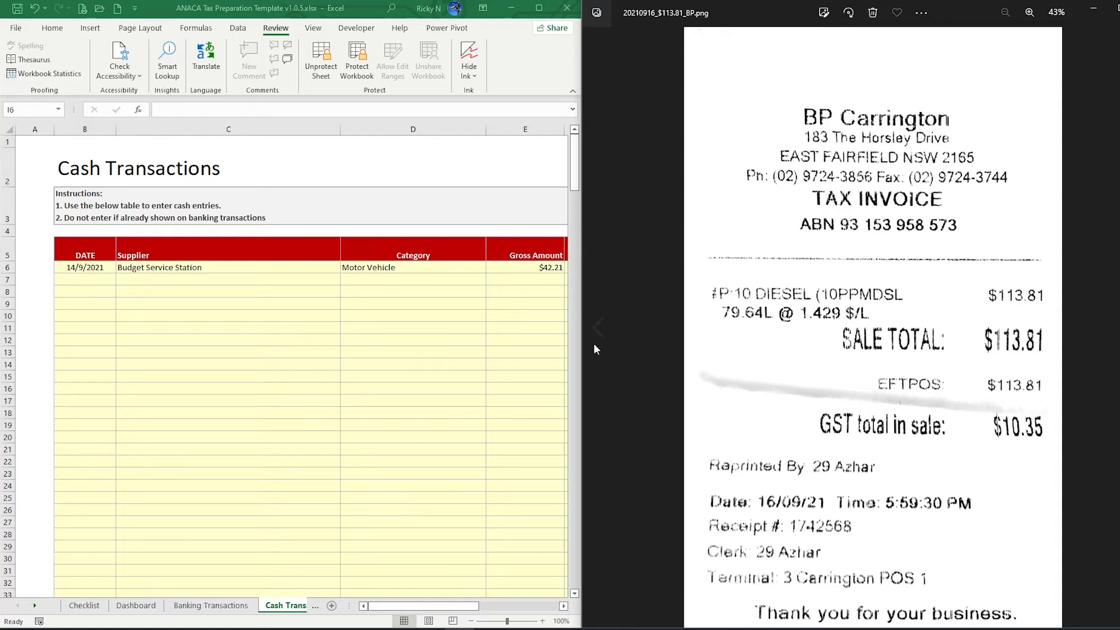
Enter 16/9/2021, supplier BP Carrington and category Motor Vehicle in row 7
click(87, 279)
text(16/)
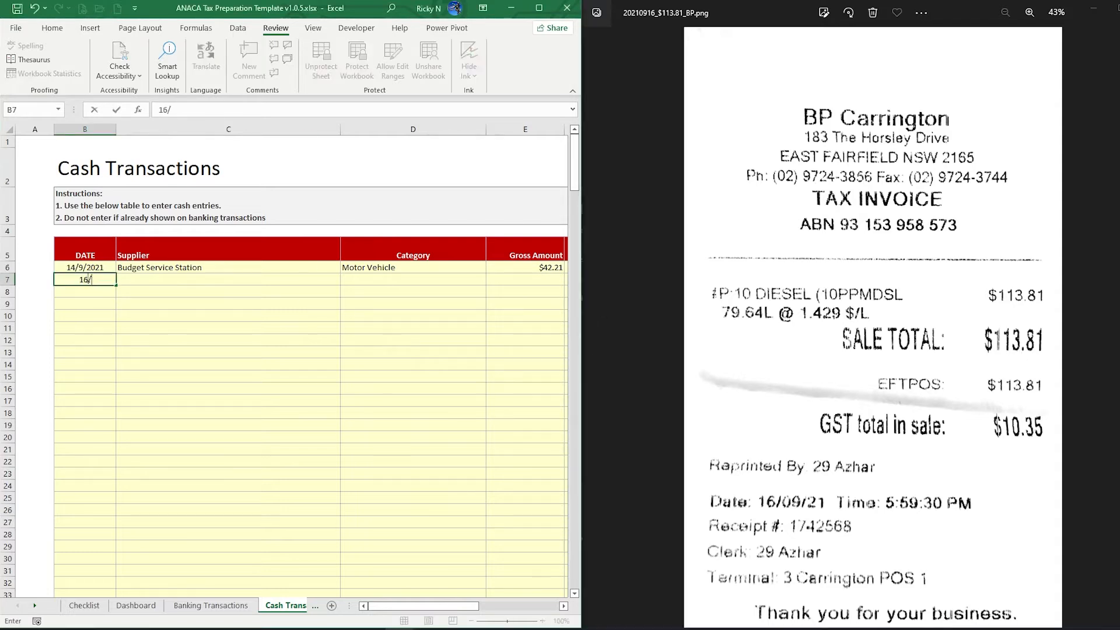
text(9/2021)
key(Tab)
text(BP)
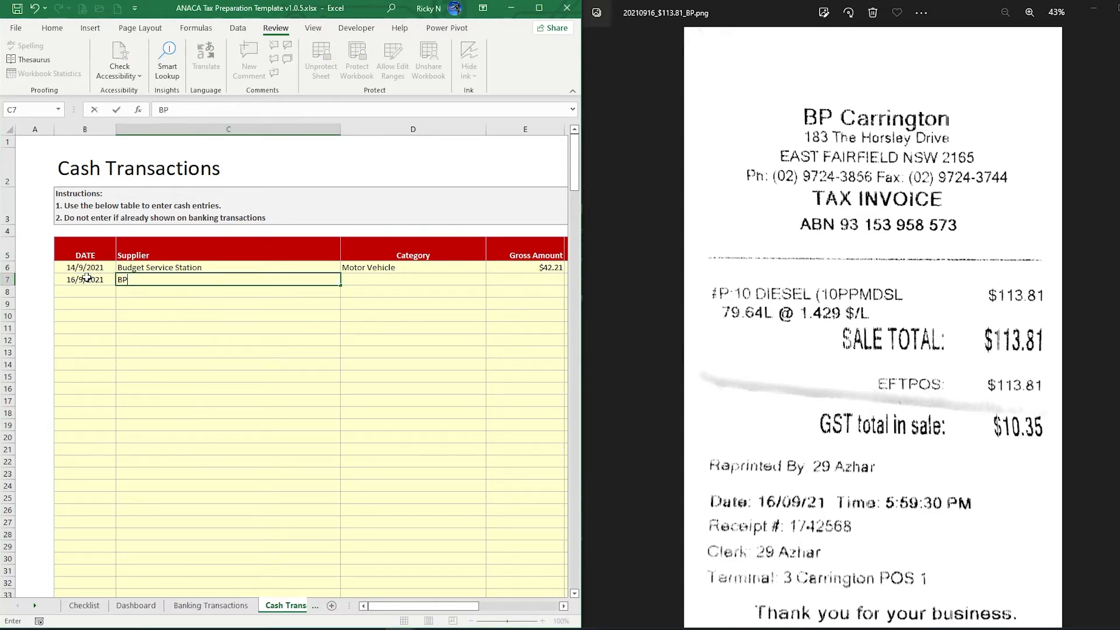
text( Carrington)
key(Tab)
text(M)
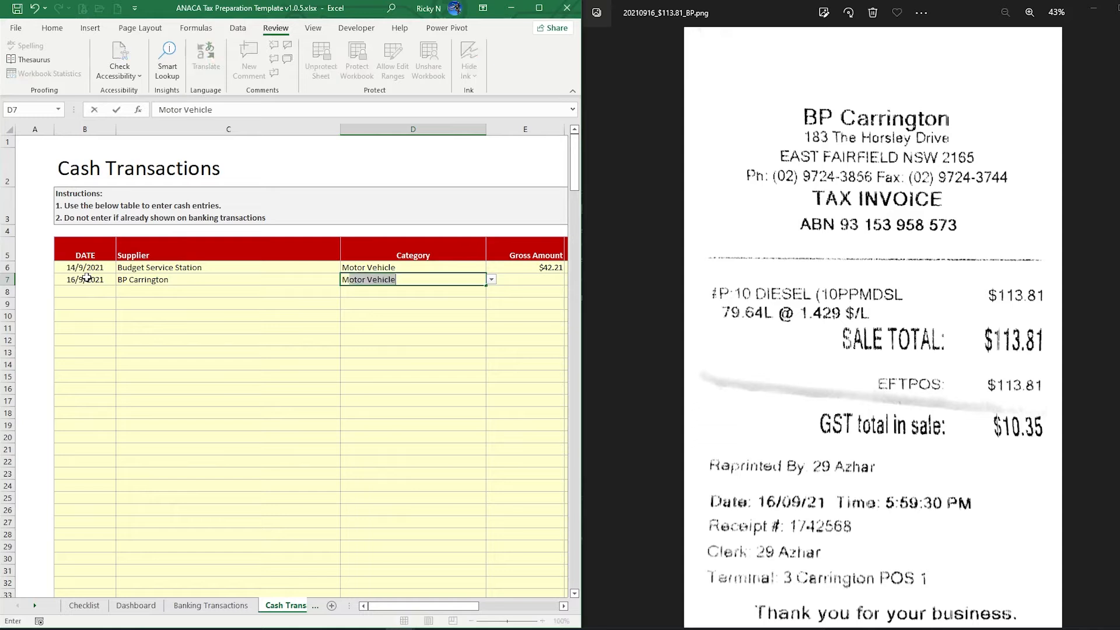
key(Tab)
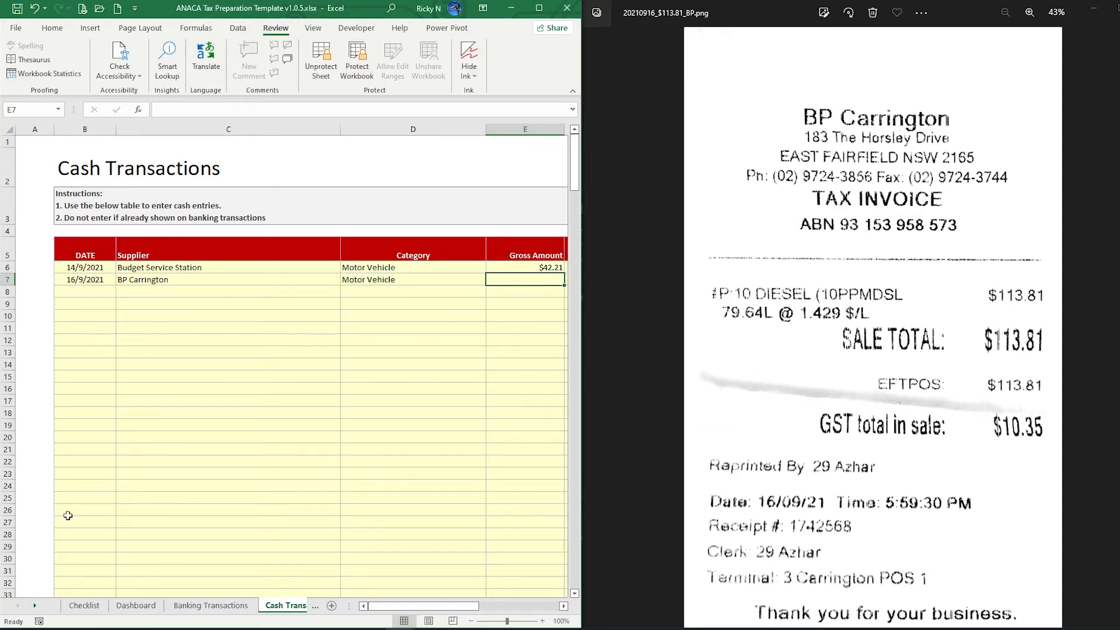
Record row 7's $113.81 gross amount with GST Yes, yielding $10.35 GST and $103.46 net
drag(410, 610, 461, 610)
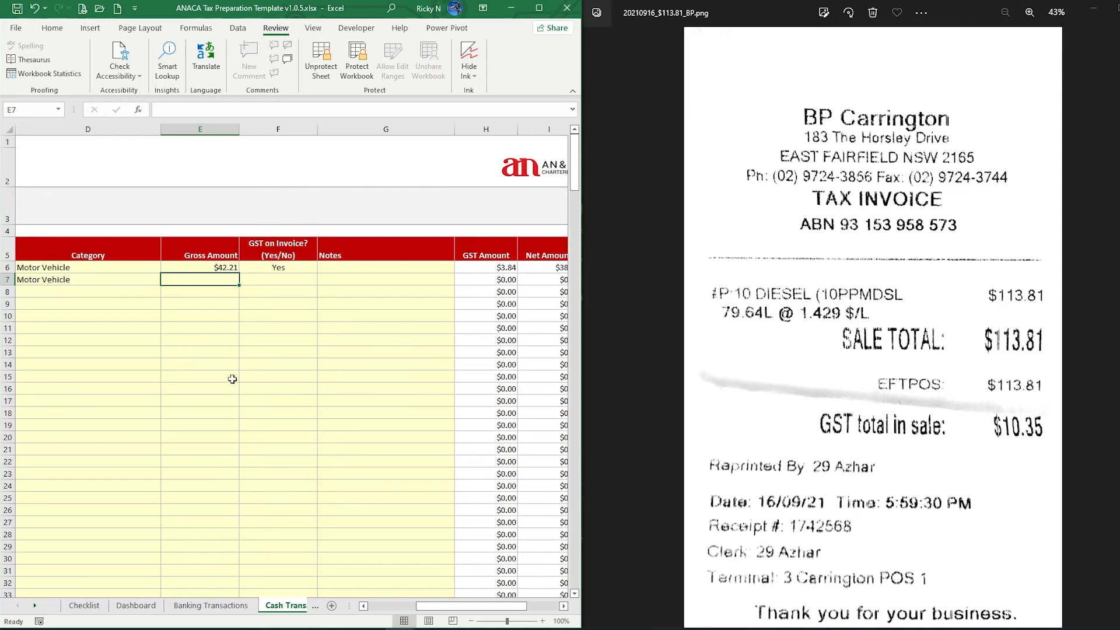
text(113.81)
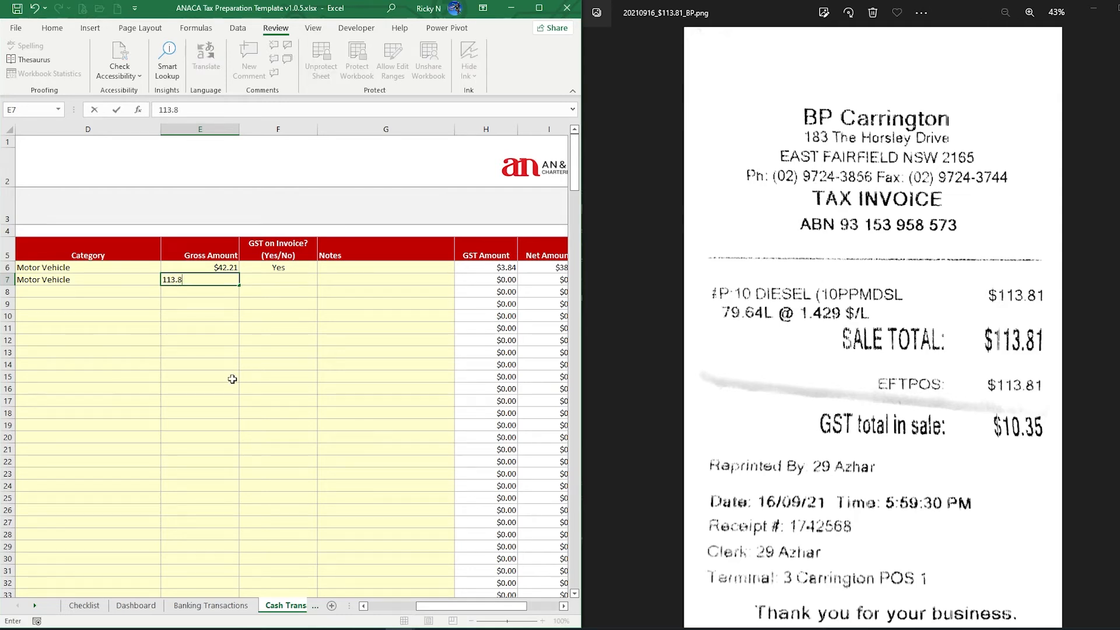
key(Tab)
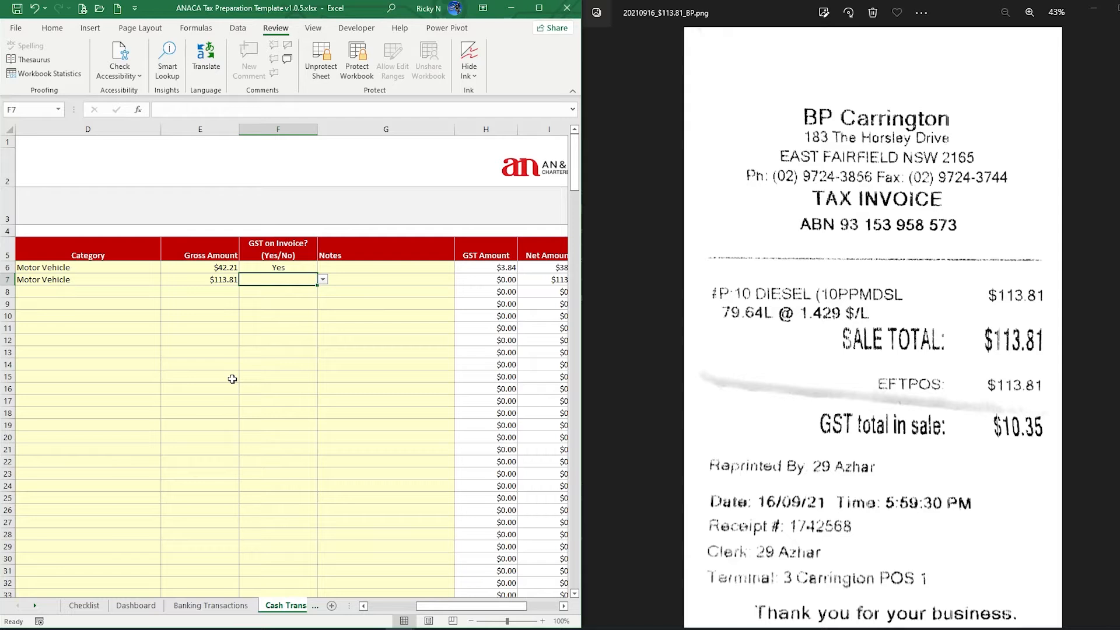
text(Yes)
key(Tab)
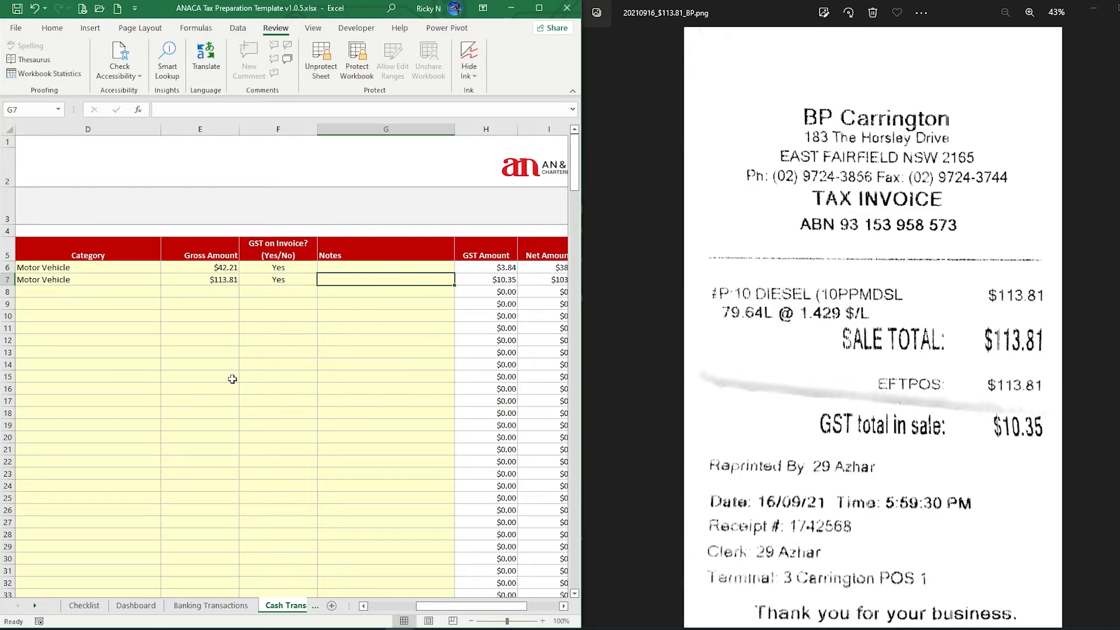
scroll(431, 584, right, 3)
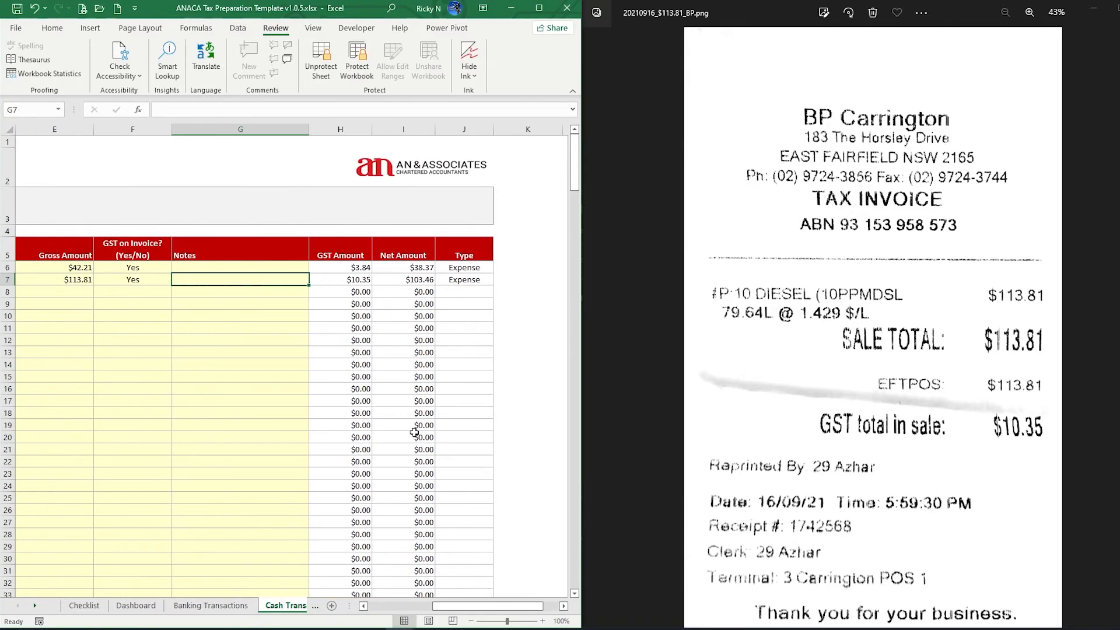
click(354, 280)
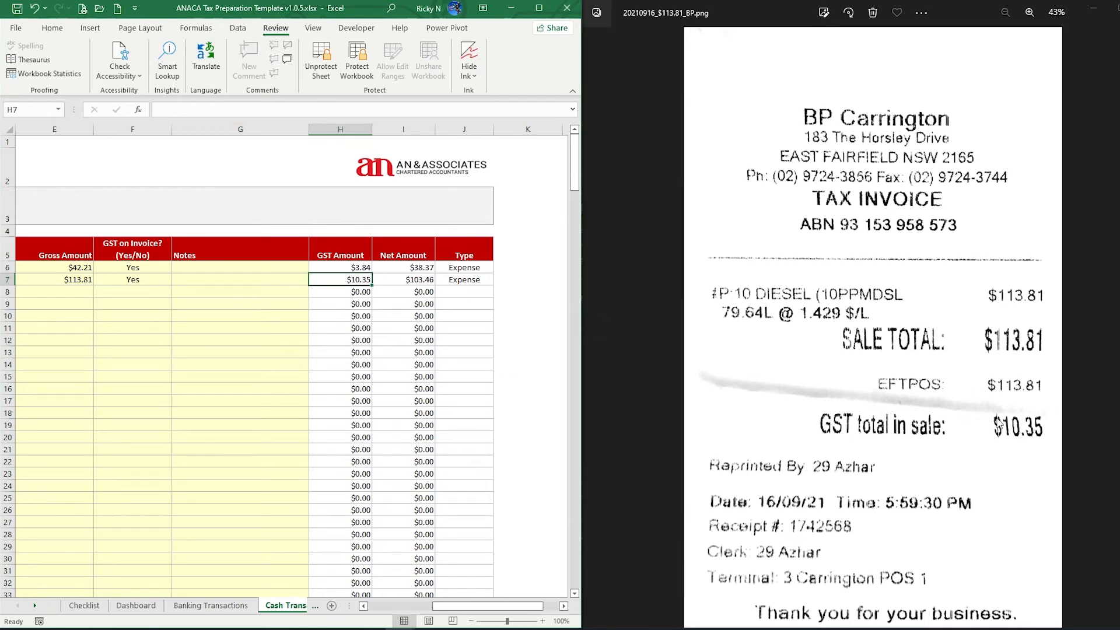
drag(508, 610, 459, 611)
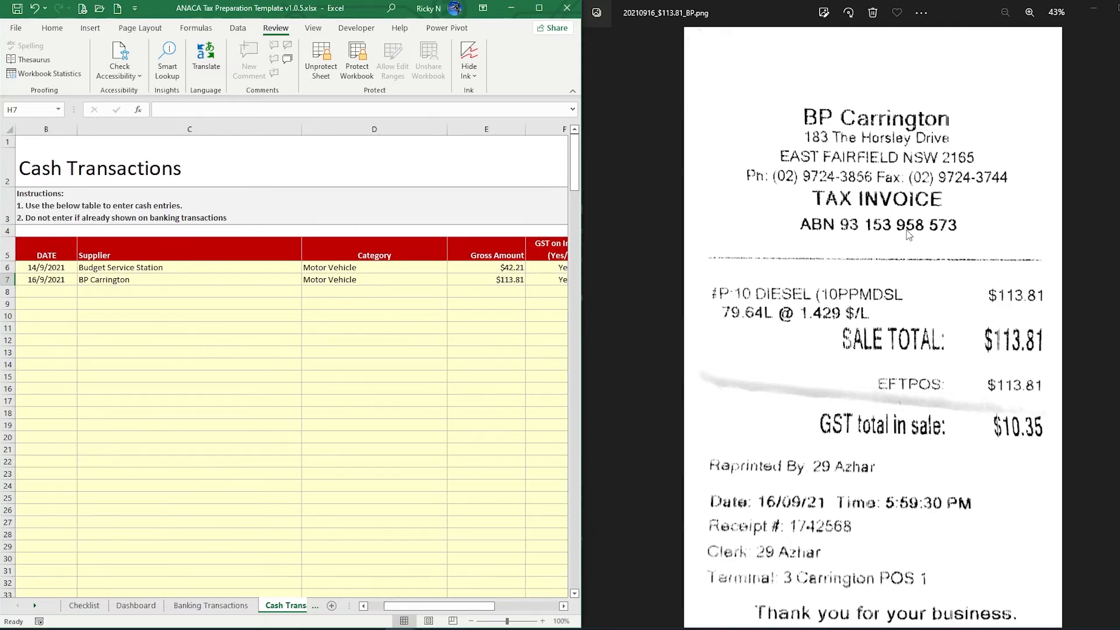
Close the BP receipt viewer and open the 20210917_$41.79_Budget Service Station receipt
drag(756, 19, 549, 129)
drag(942, 119, 718, 150)
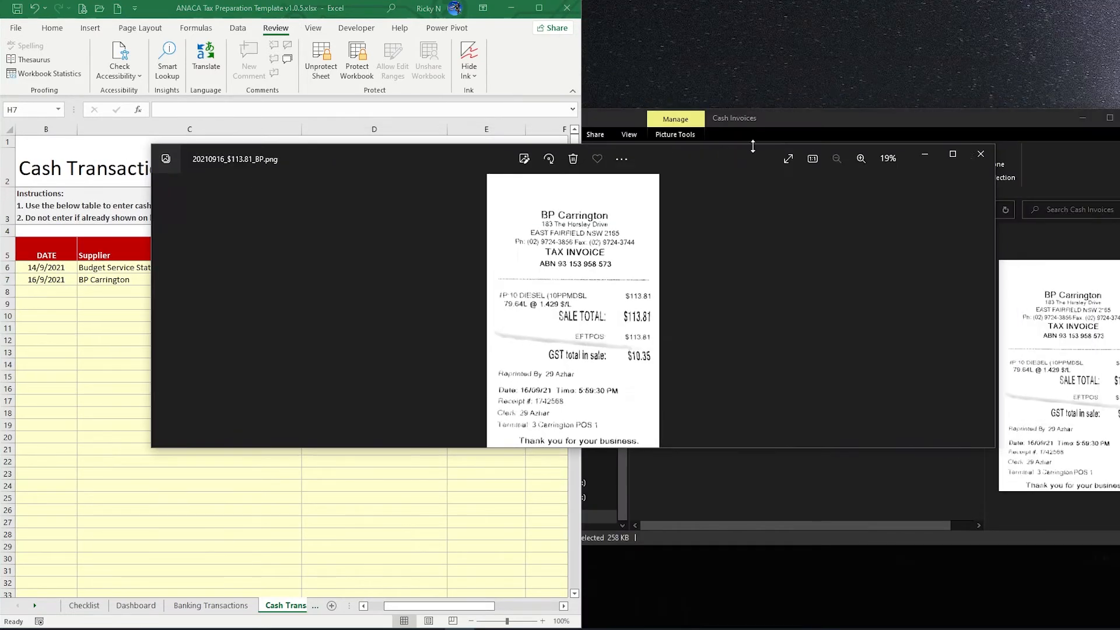
click(980, 154)
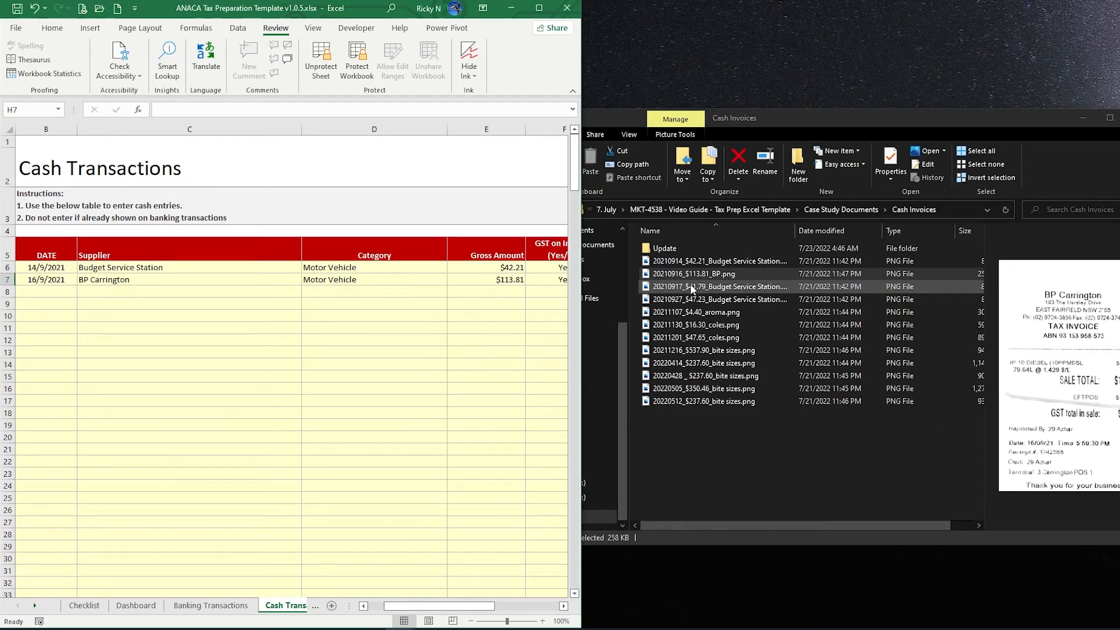
click(691, 285)
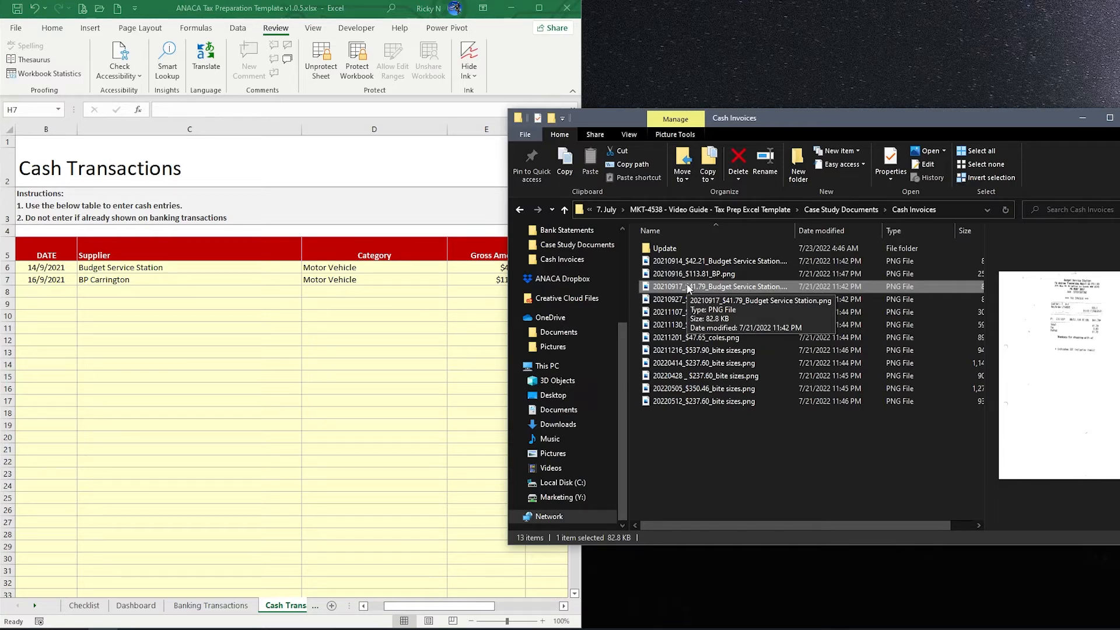
drag(823, 121, 898, 103)
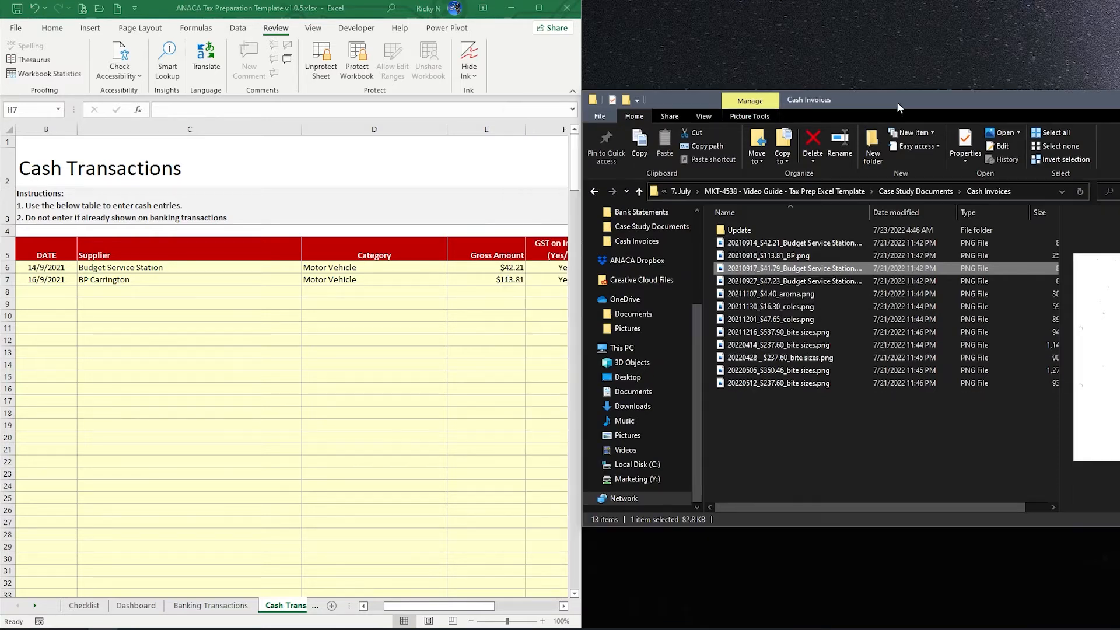
double_click(793, 268)
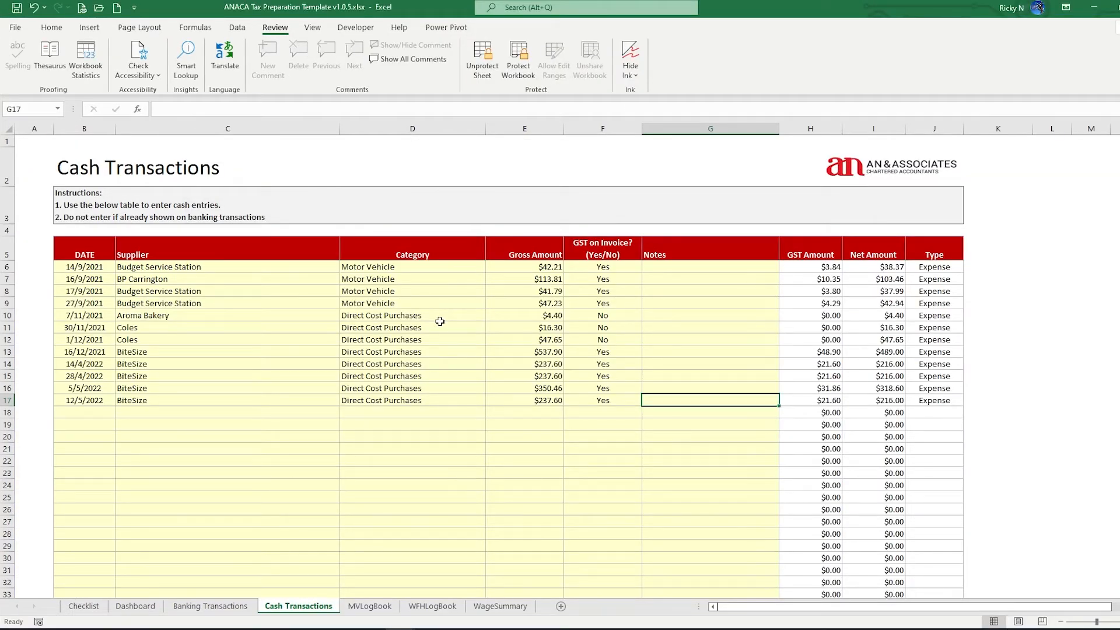
Check the status-bar sum of the no-GST amounts in E10:E12 and bring back the Cash Invoices folder
drag(587, 315, 549, 343)
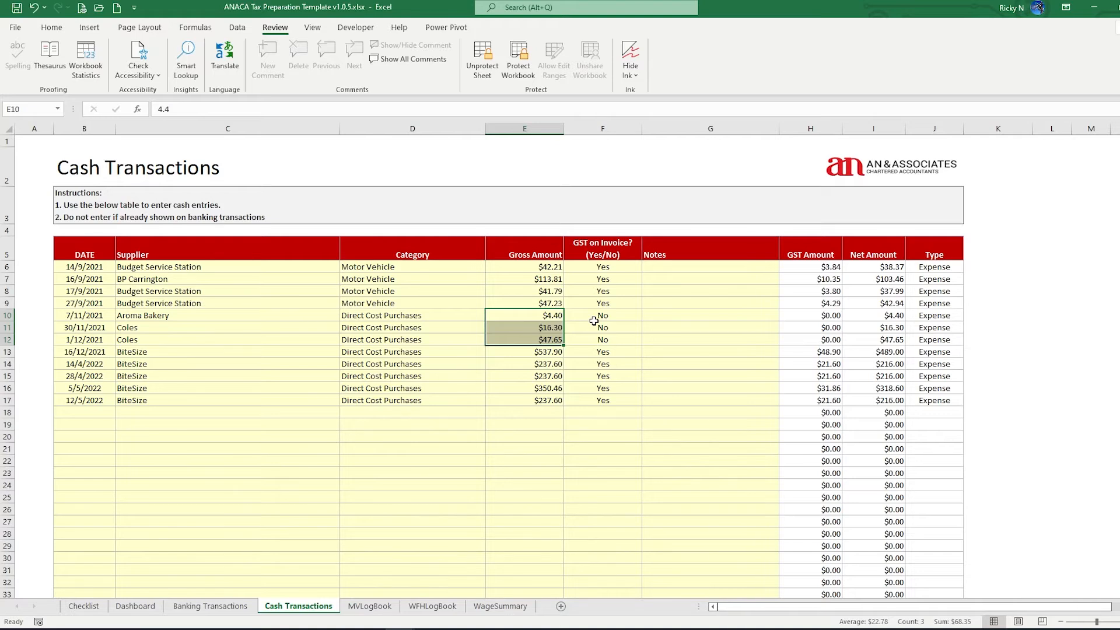
key(alt+Tab)
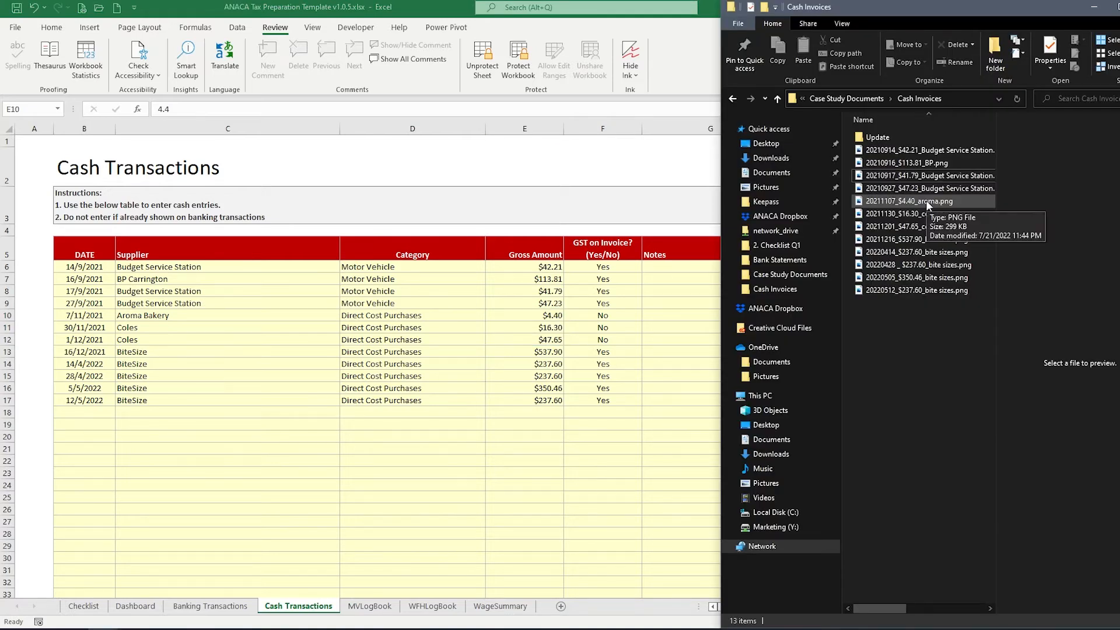
Review the Aroma Bakery $4.40 receipt full screen, then close it
double_click(926, 201)
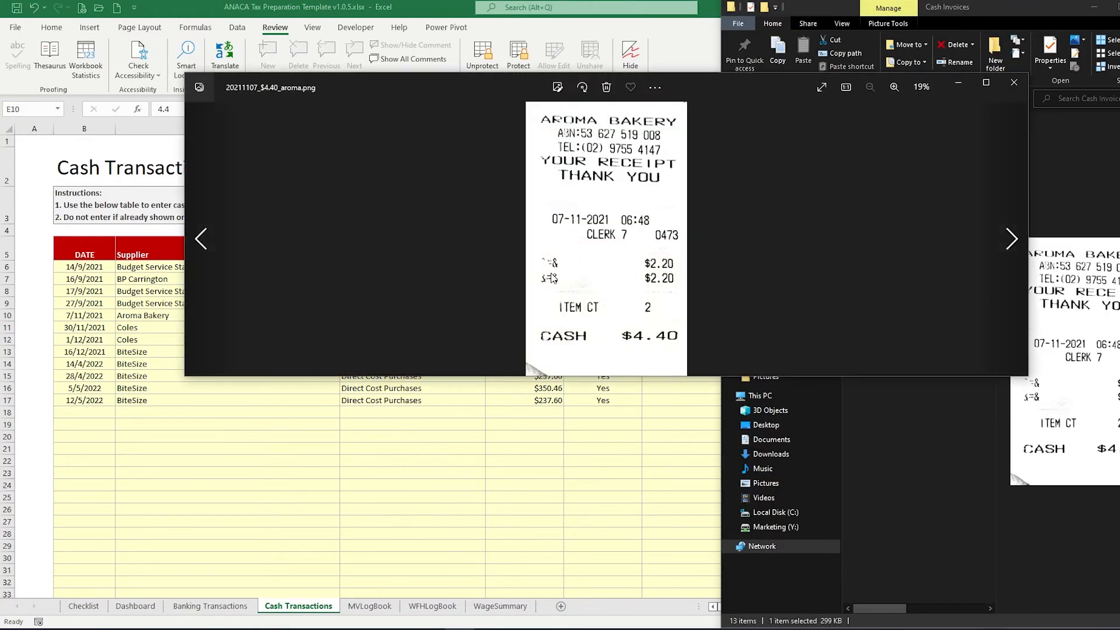
double_click(516, 81)
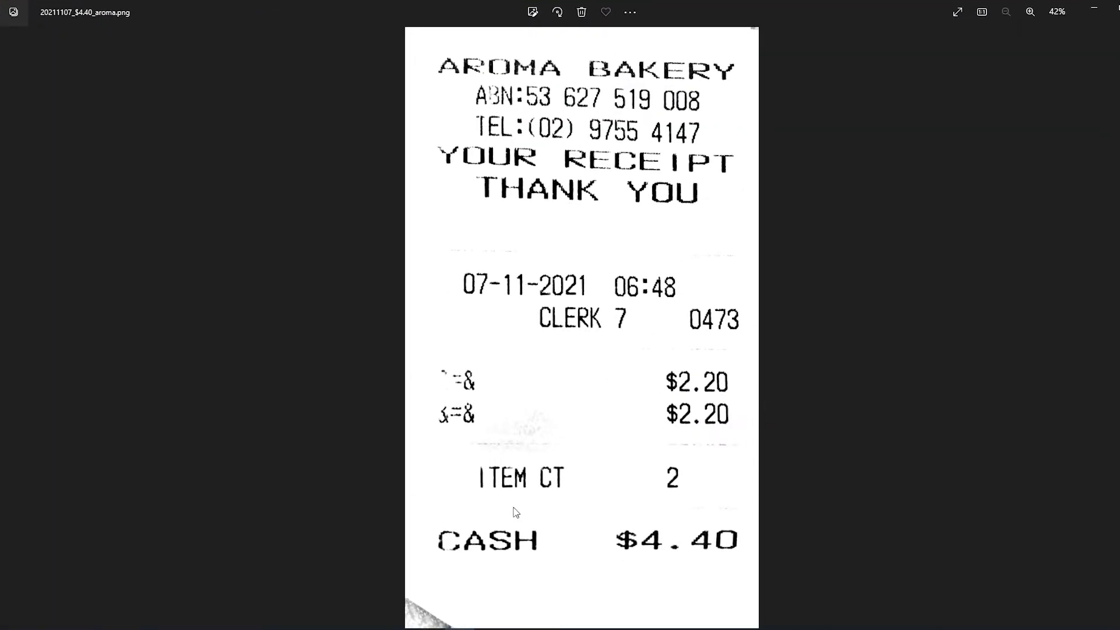
double_click(440, 5)
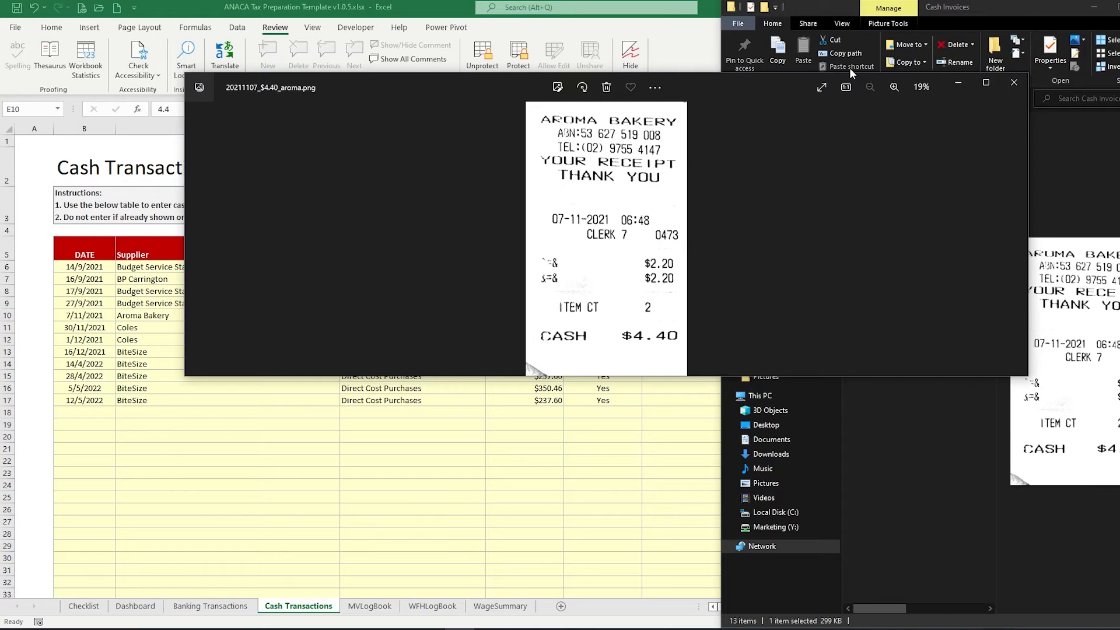
click(1013, 82)
Review the Coles $16.30 receipt full screen, close it, and bring the tax workbook forward
click(905, 215)
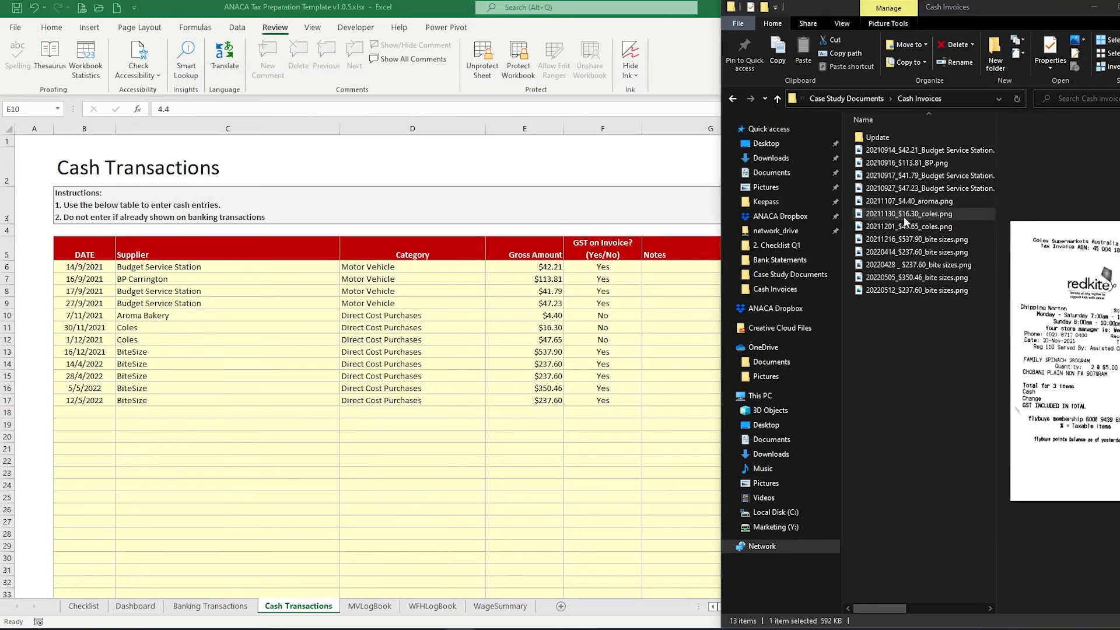
double_click(904, 214)
double_click(740, 86)
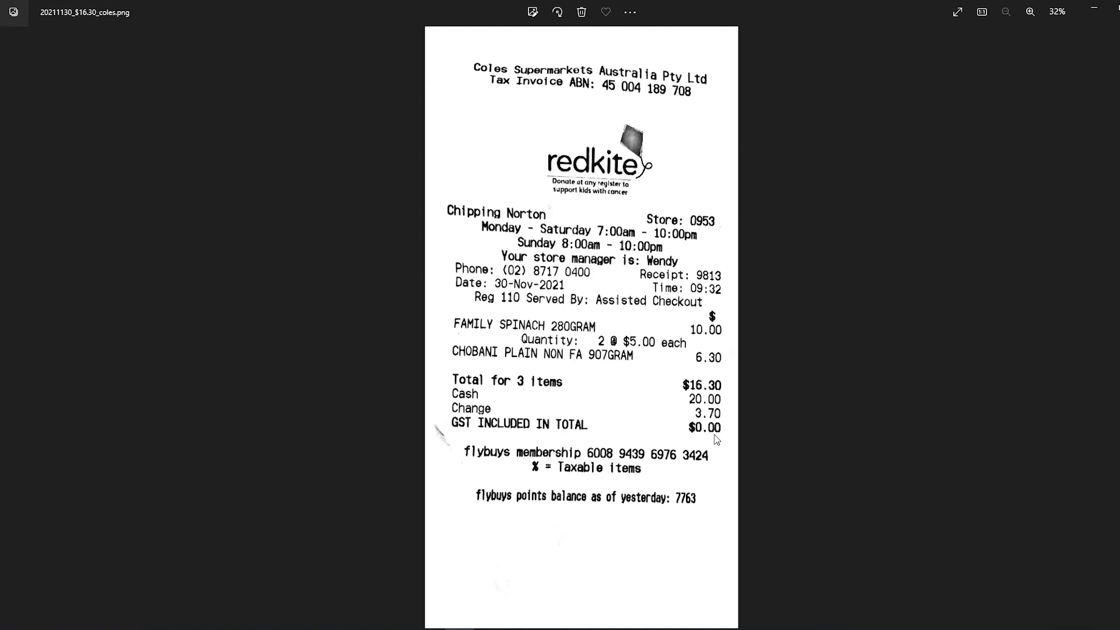
double_click(770, 2)
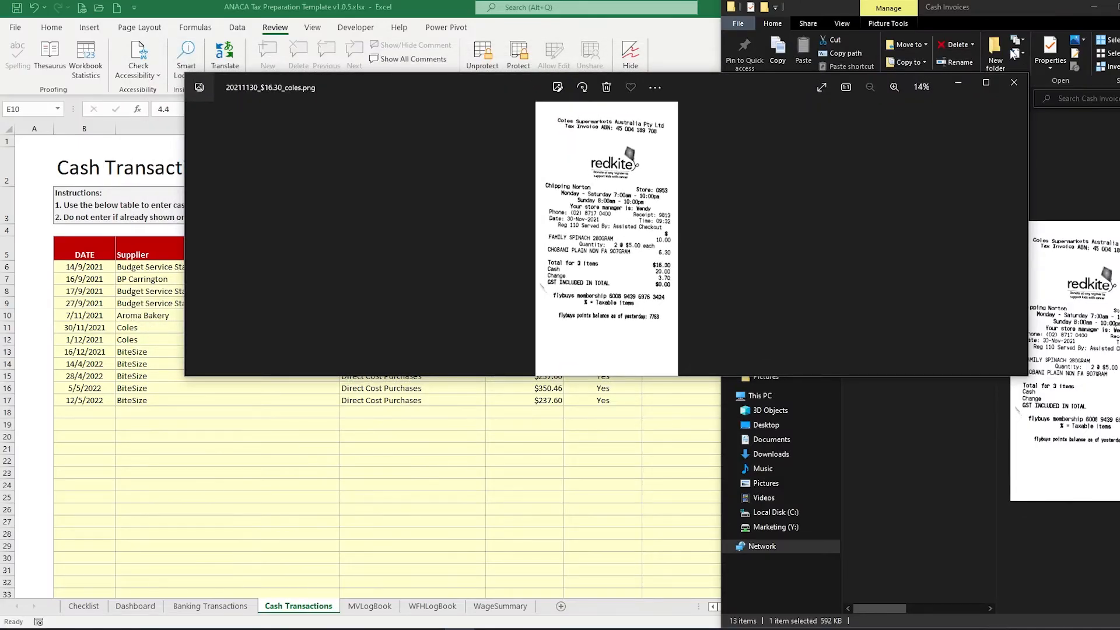
click(1014, 82)
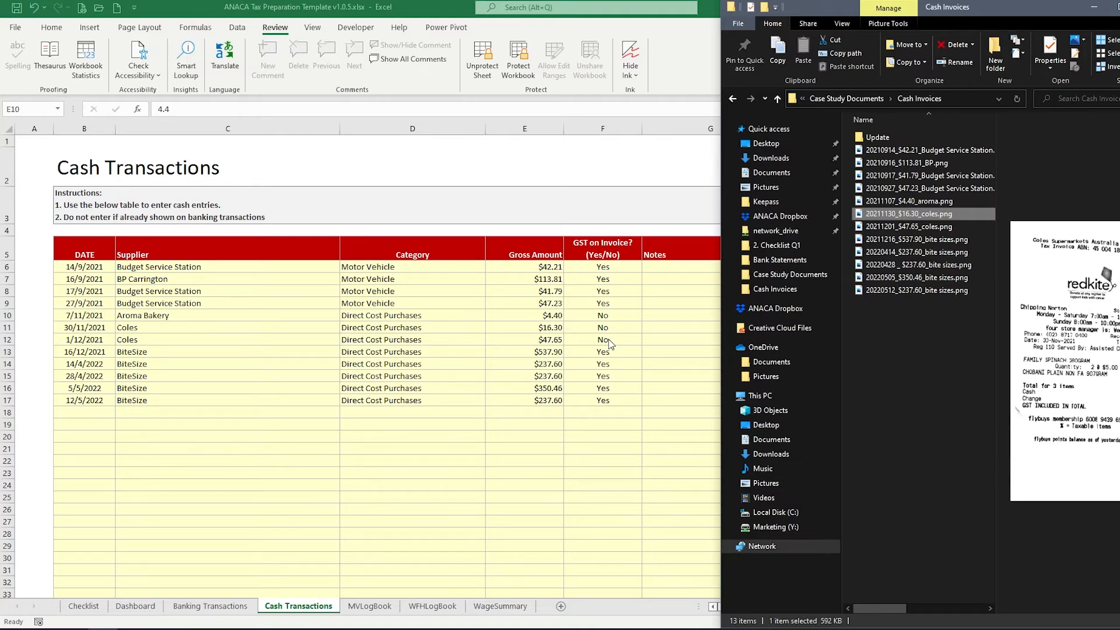
click(608, 338)
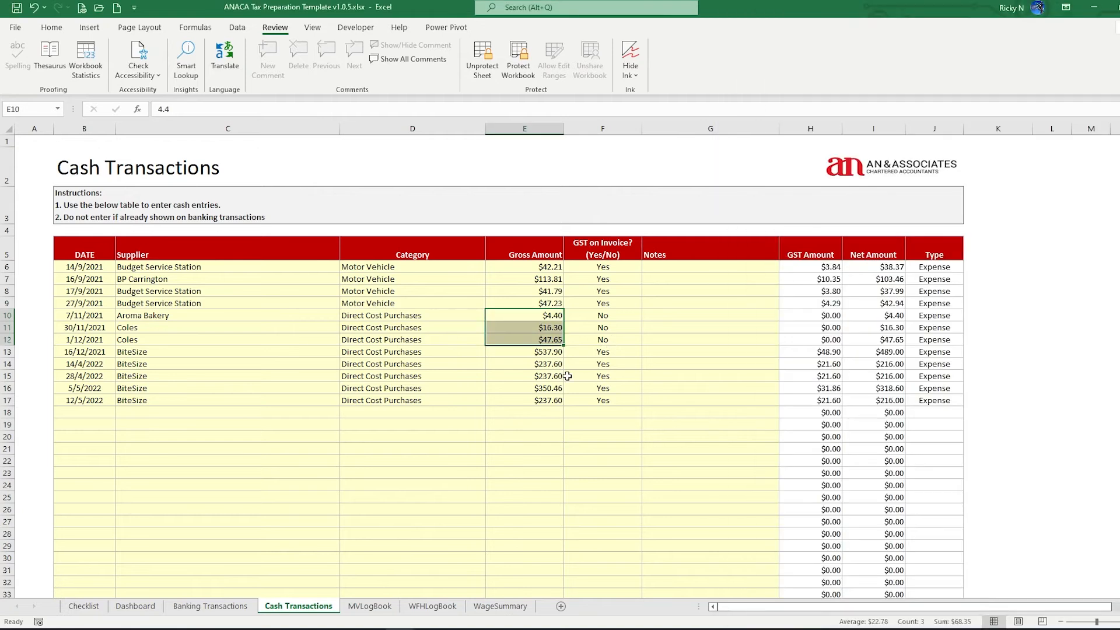
On the Dashboard, check the Motor Vehicle expense of 2,881.66 and the Direct Cost Purchases total
click(133, 606)
scroll(257, 501, down, 14)
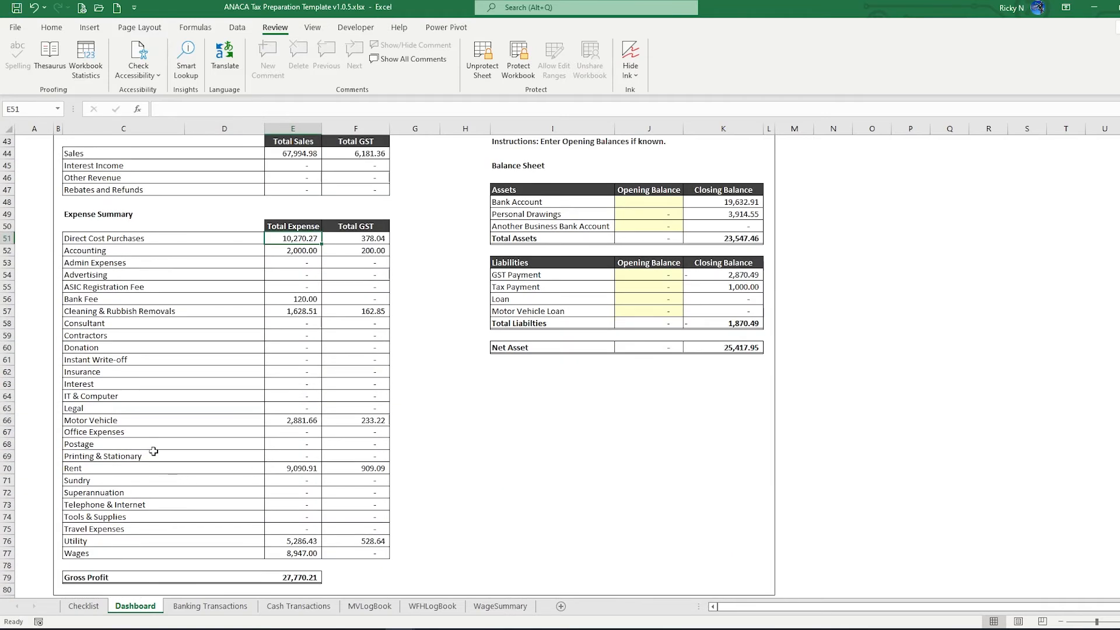
click(104, 420)
click(290, 420)
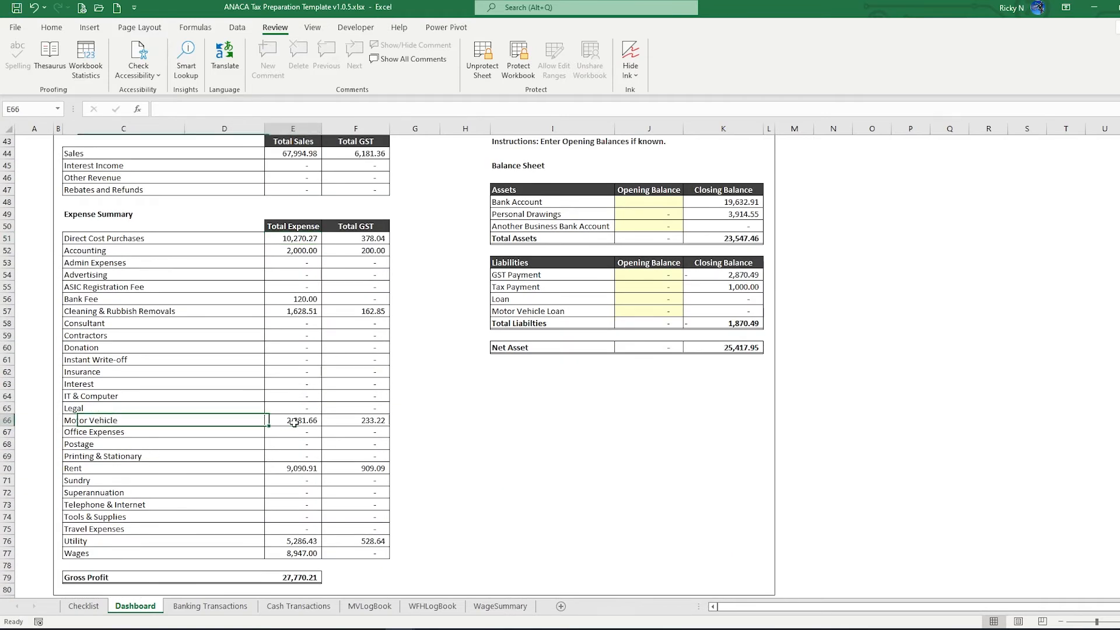
click(281, 238)
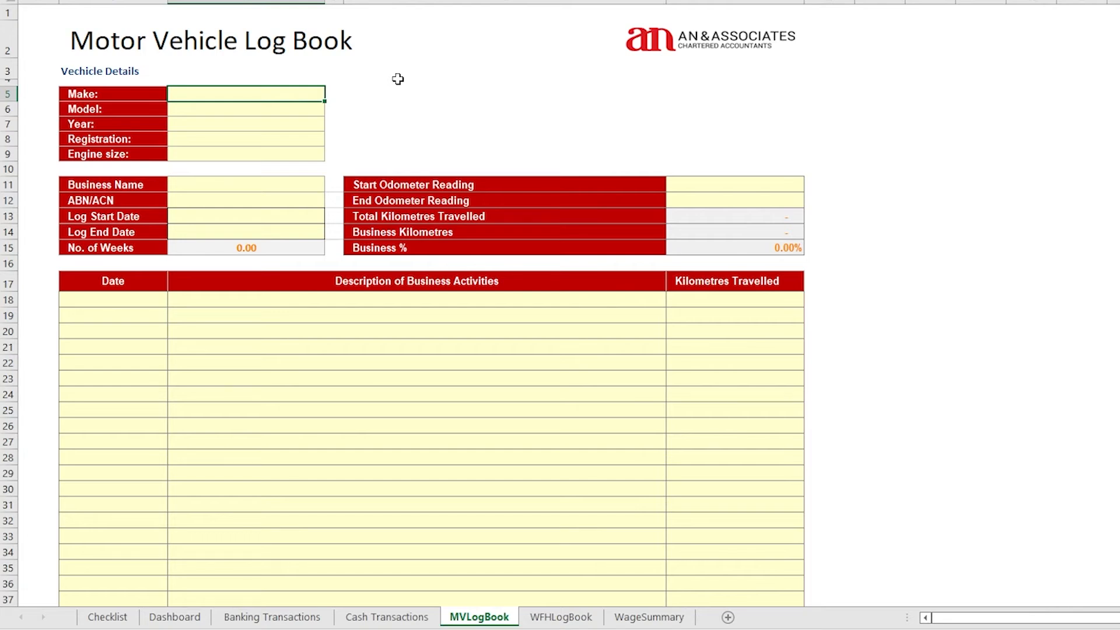
Enter the vehicle as a 2017 Honda Accord, registration ABC-123, 2.4L engine
text(Honda)
key(Return)
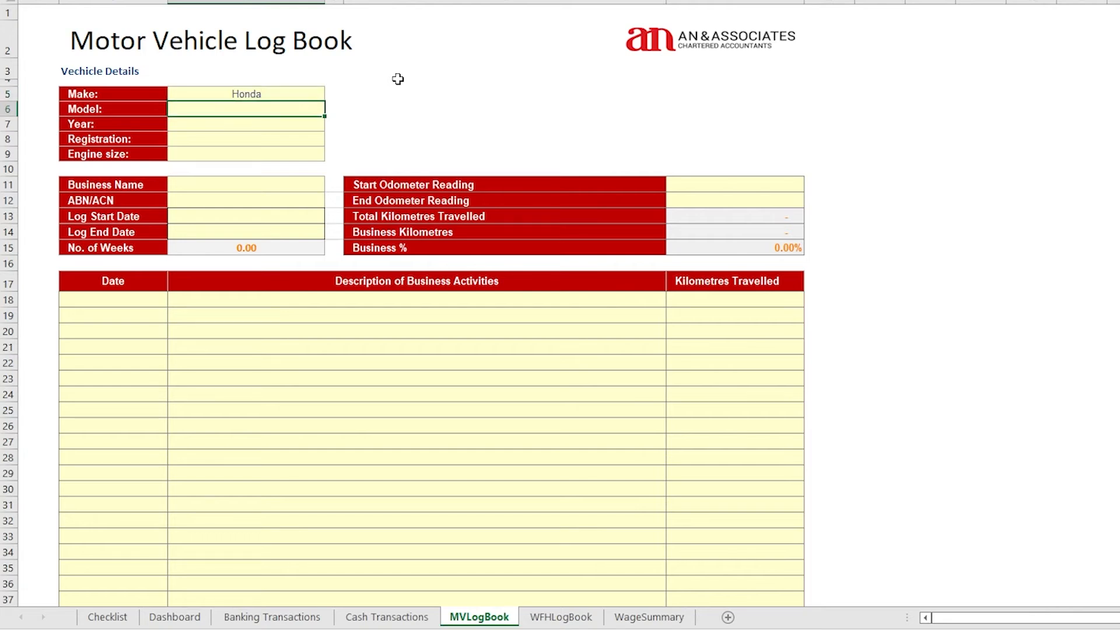
text(Accord)
key(Return)
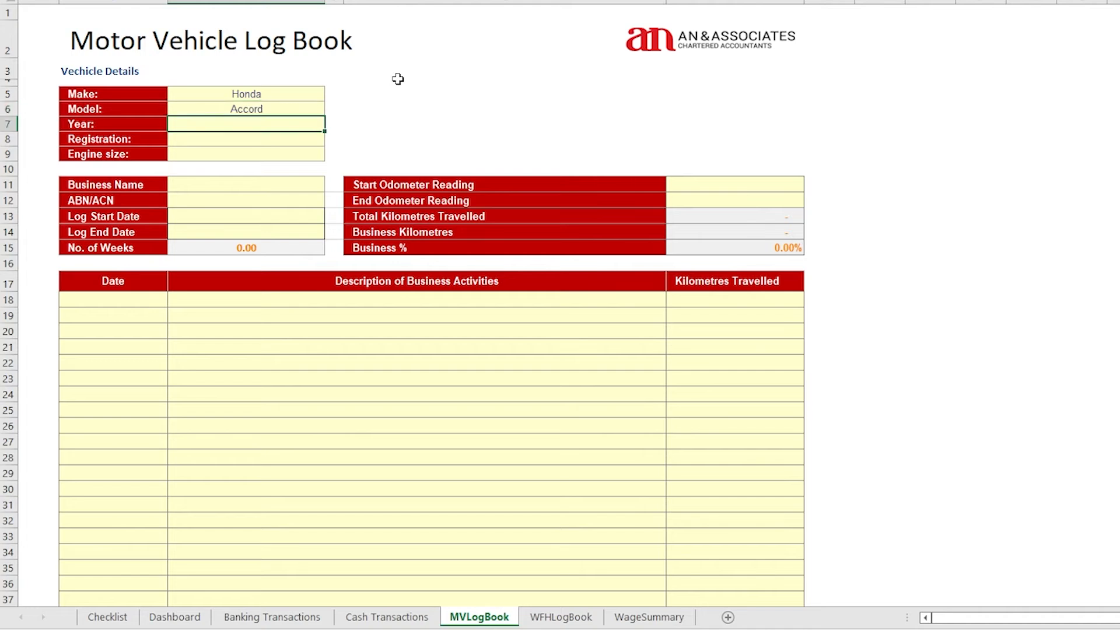
text(2017)
key(Return)
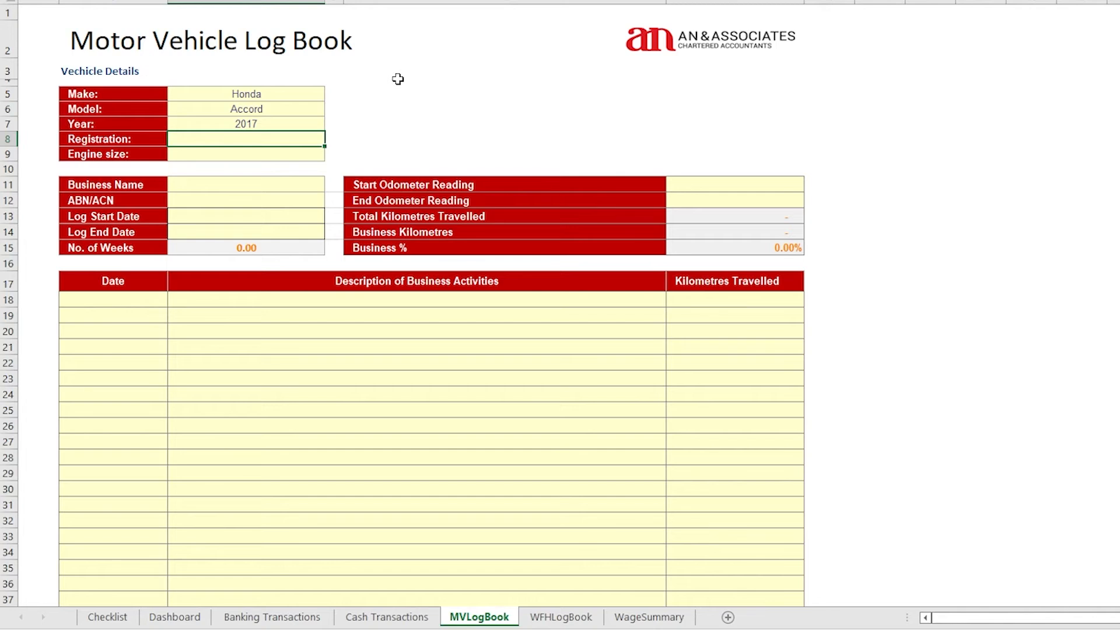
text(ABC-123)
key(Return)
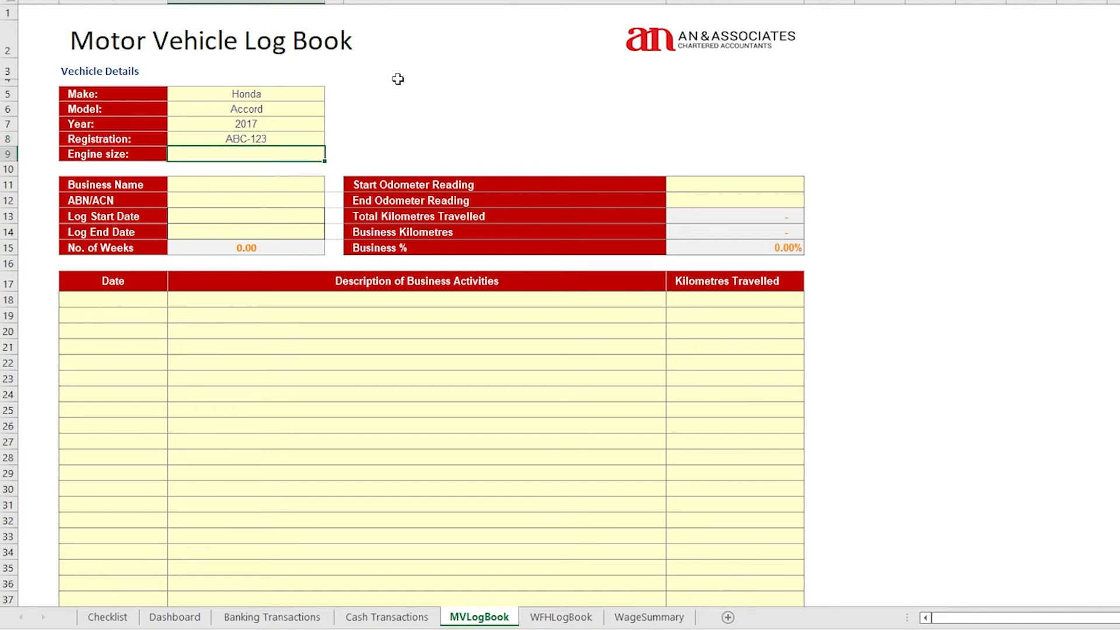
text(2.4L)
key(Return)
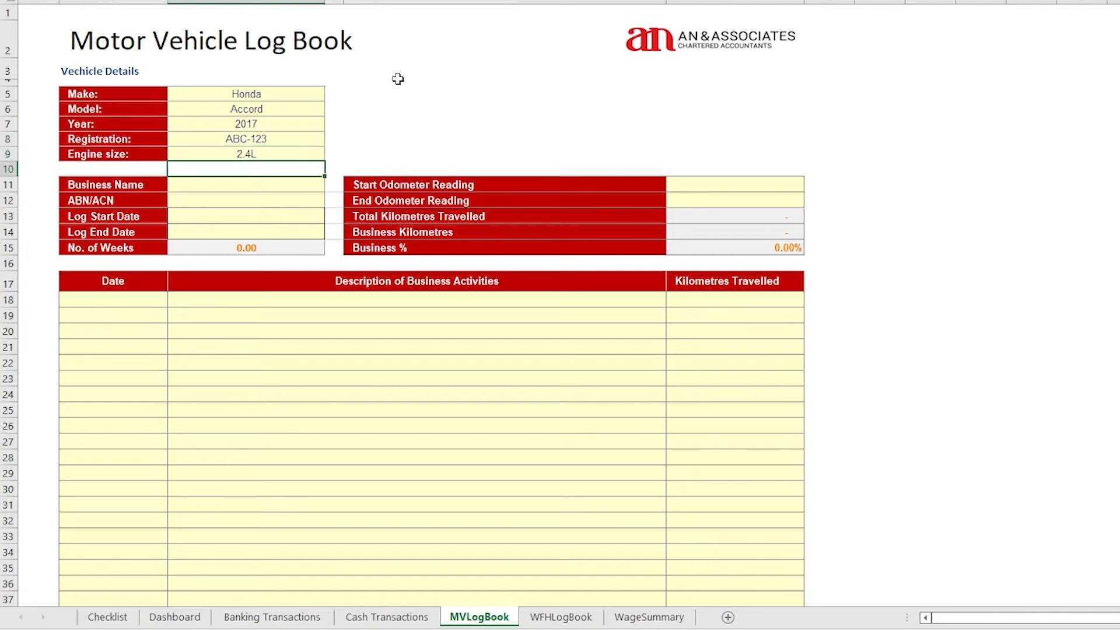
Enter business name The Cafe, its ABN/ACN, and the log period 28/05/2022 to 26/08/2022
key(Return)
text(The Cafe)
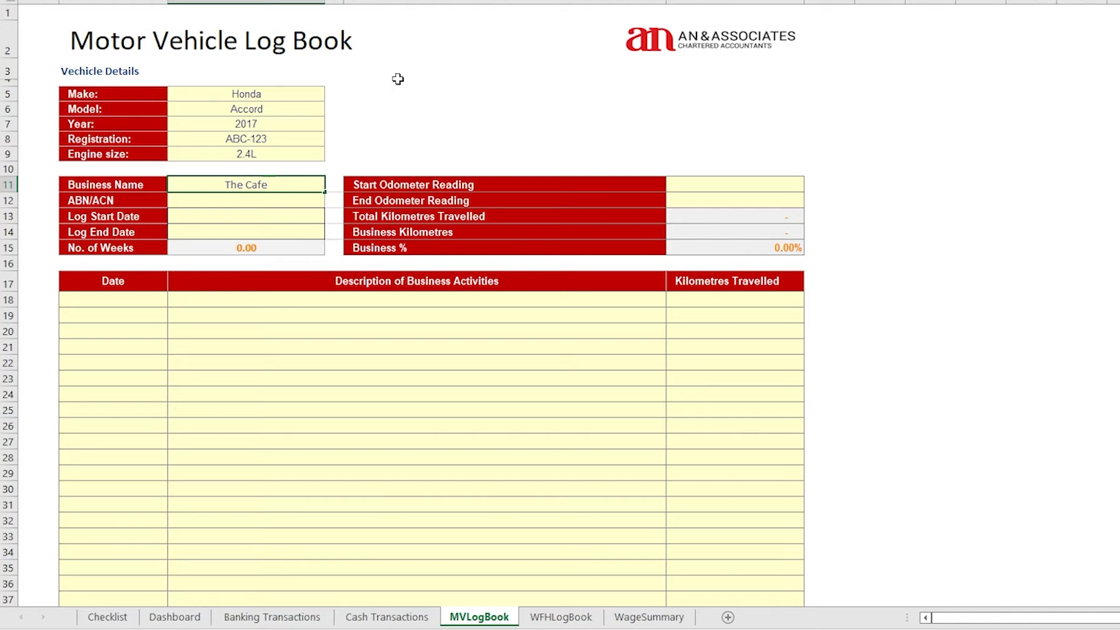
key(Return)
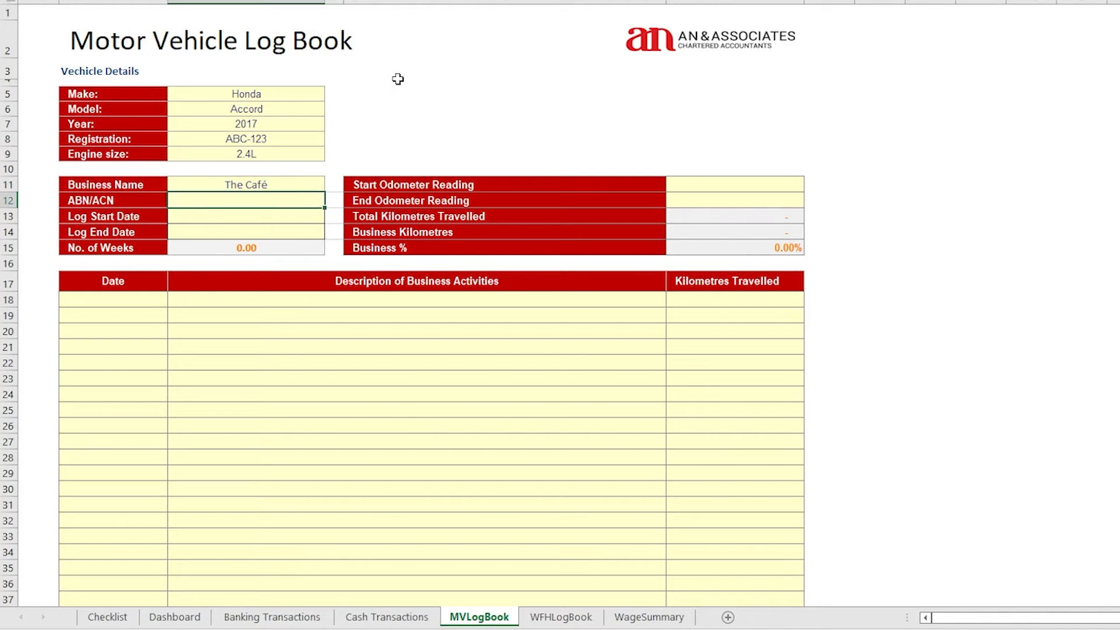
text(01 000 000 000)
key(Return)
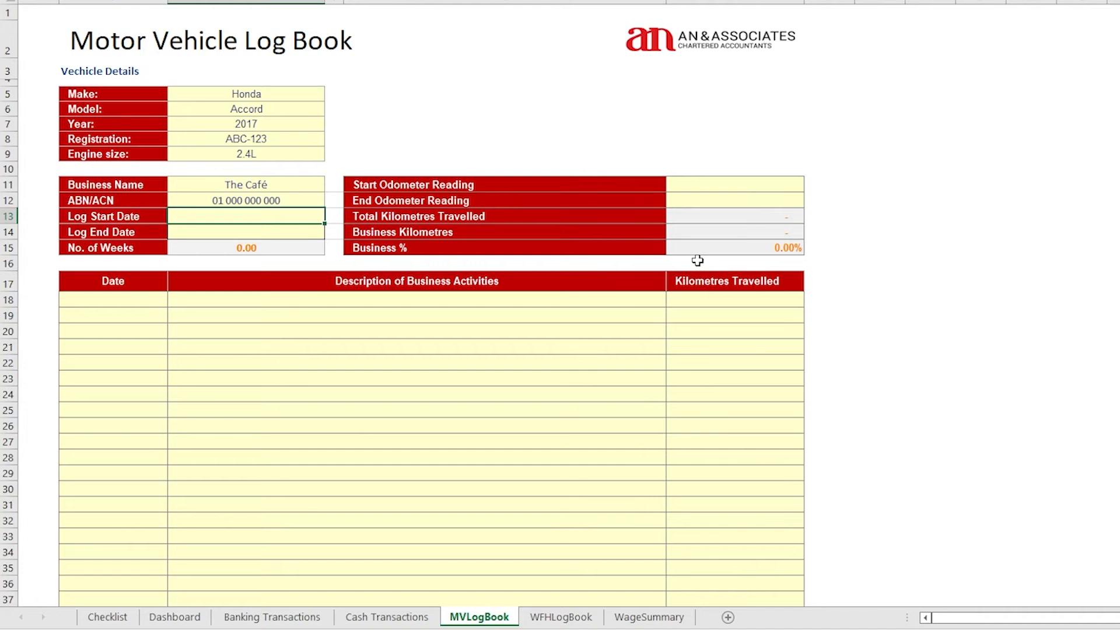
text(28/05/2022)
key(Return)
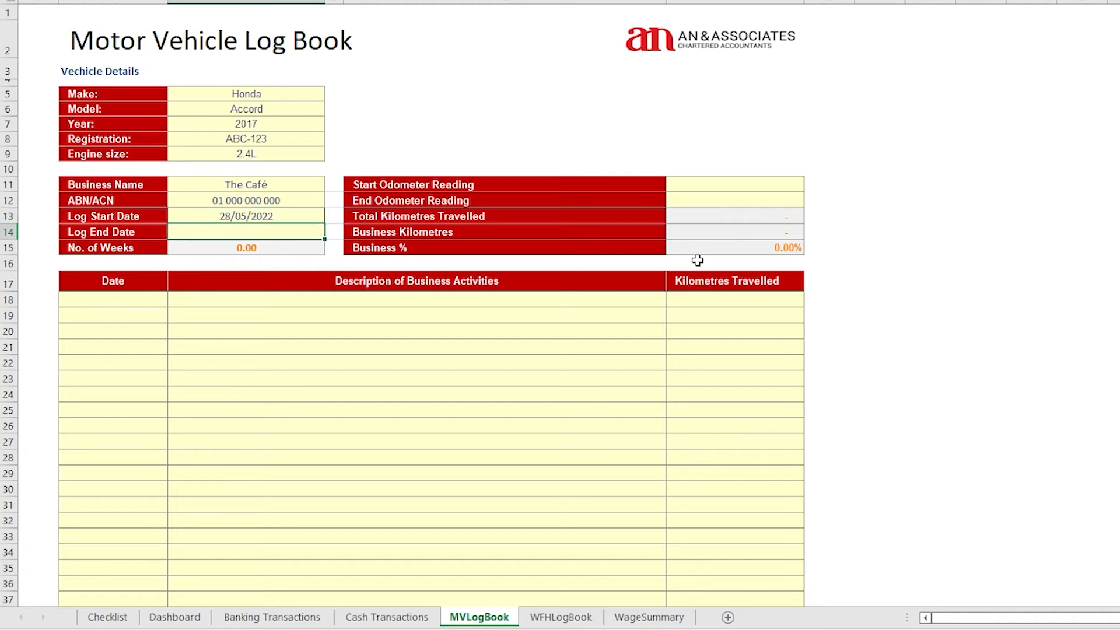
text(26/08/2022)
key(Return)
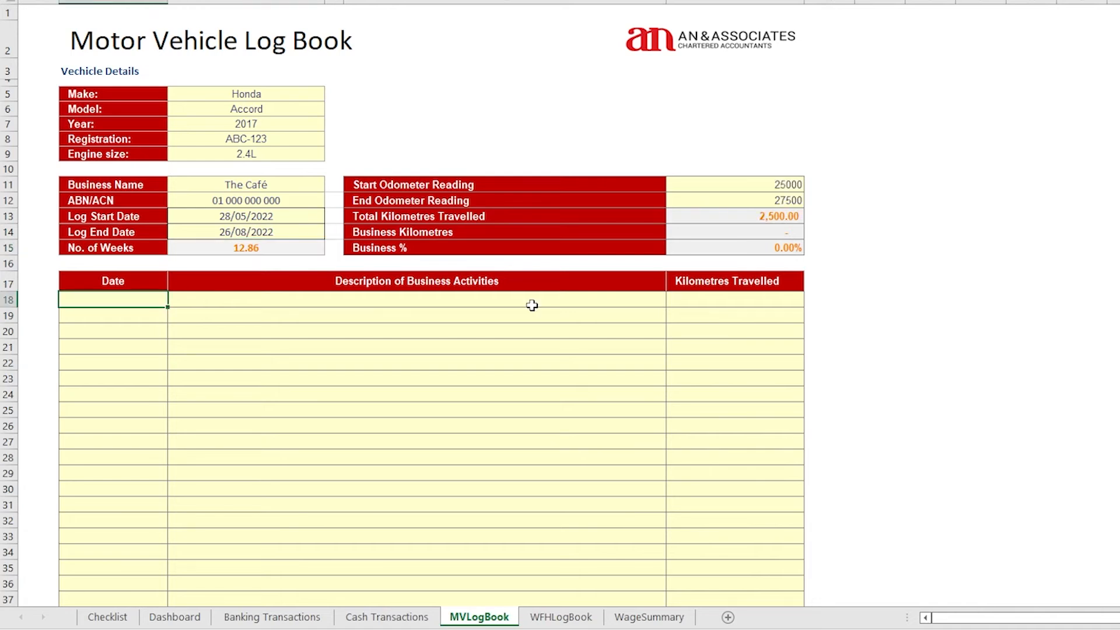
Log the first trip: 28/05/2022, 'Travel to the Café shop', 10 km
text(28/05/2022)
key(Tab)
text(Travel to the Café shop)
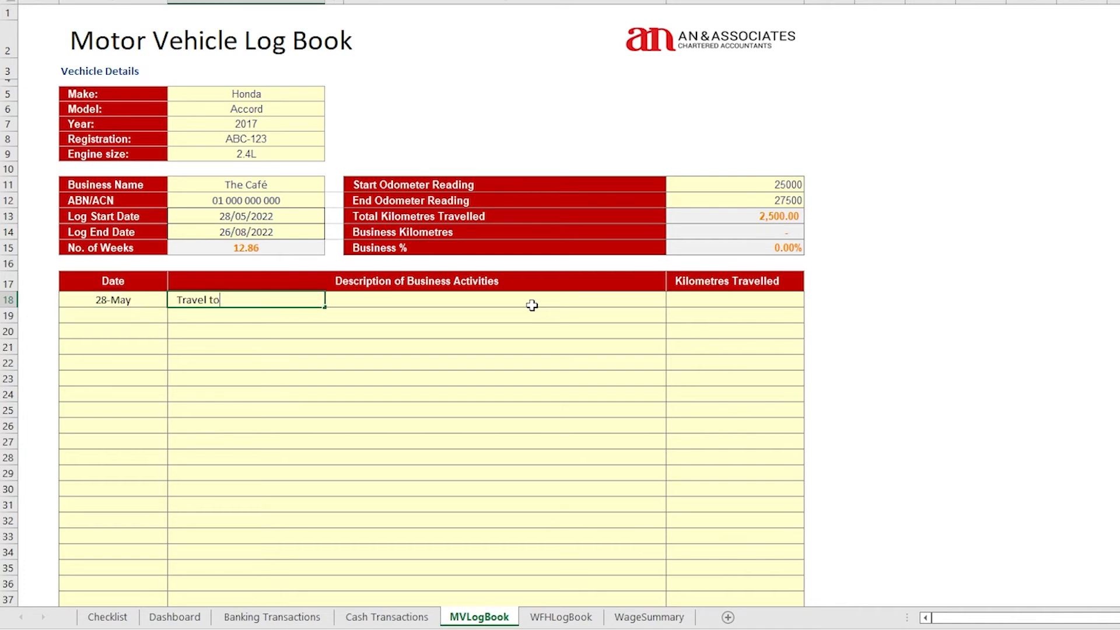
key(Tab)
key(Tab)
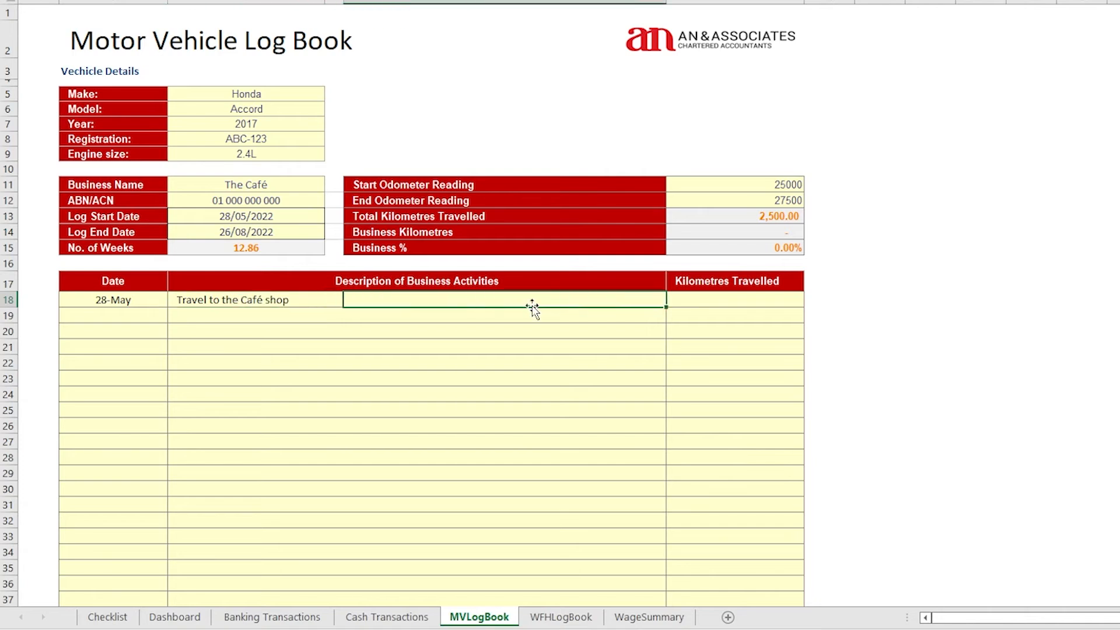
key(Tab)
text(10)
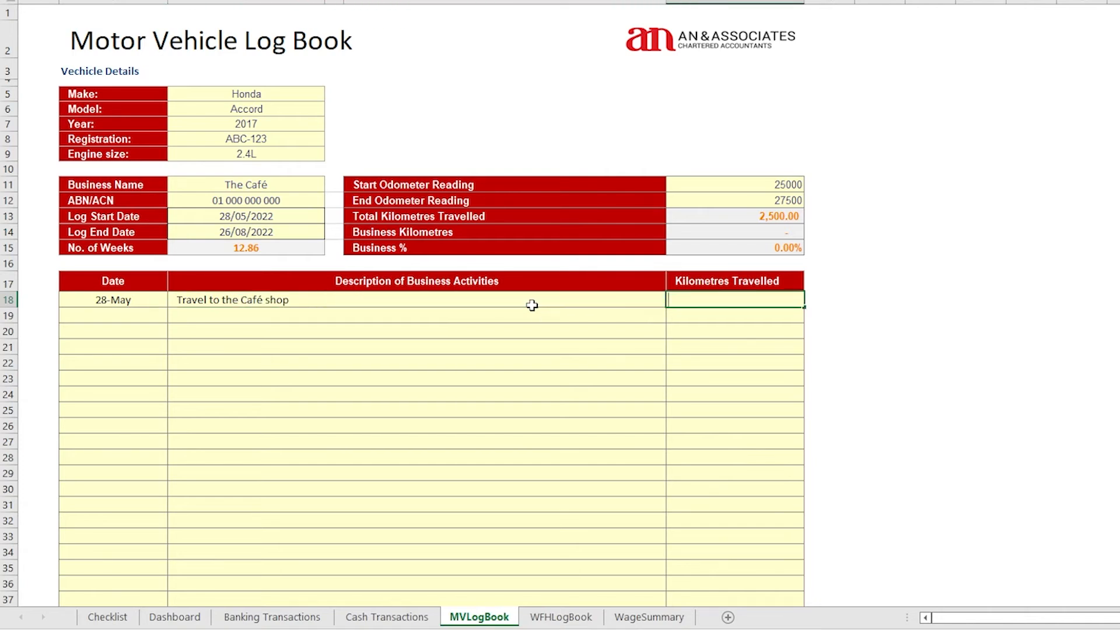
key(Return)
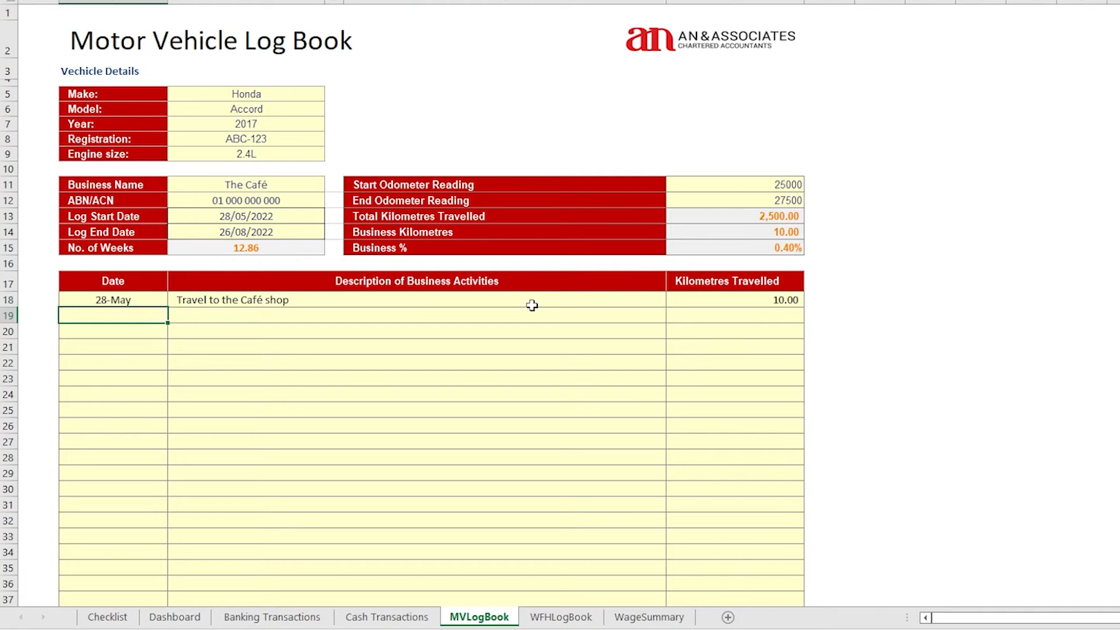
Add a 28/5 trip 'Shopping @ Cosco Lidcome' and scroll through the completed trip log
text(28/5)
key(Tab)
text(Shopp)
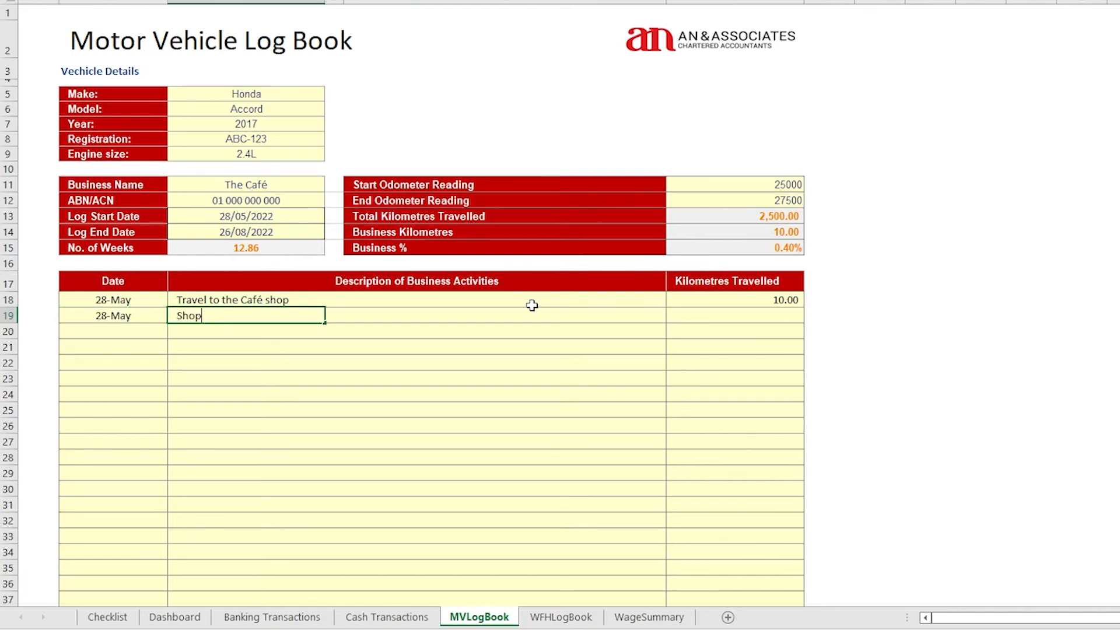
text(ing @ Cosco Lidcome)
key(Tab)
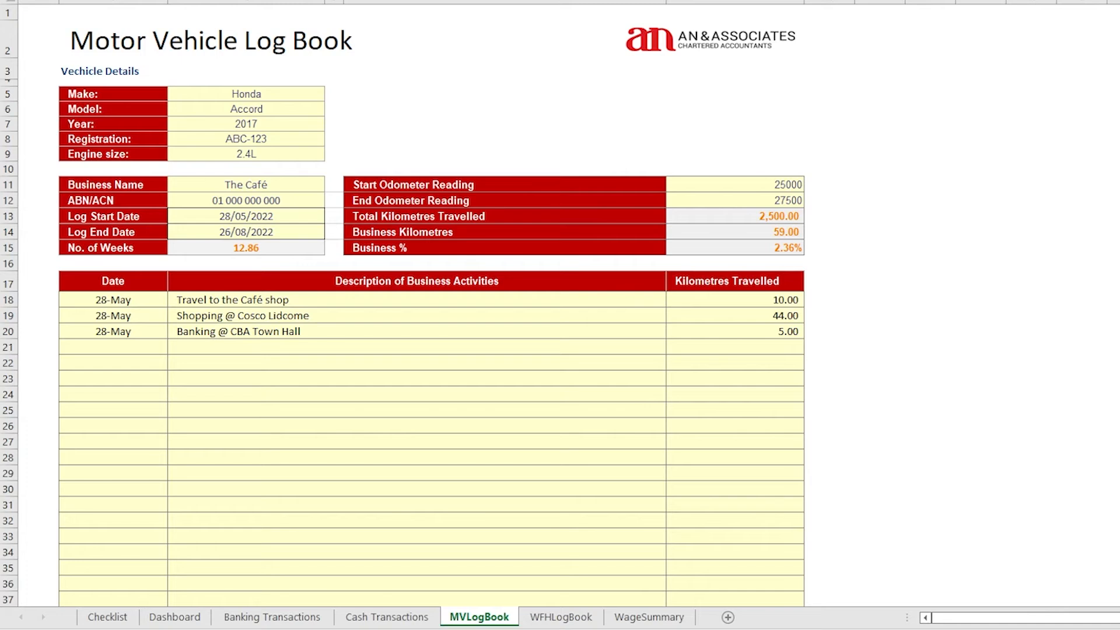
scroll(755, 477, down, 20)
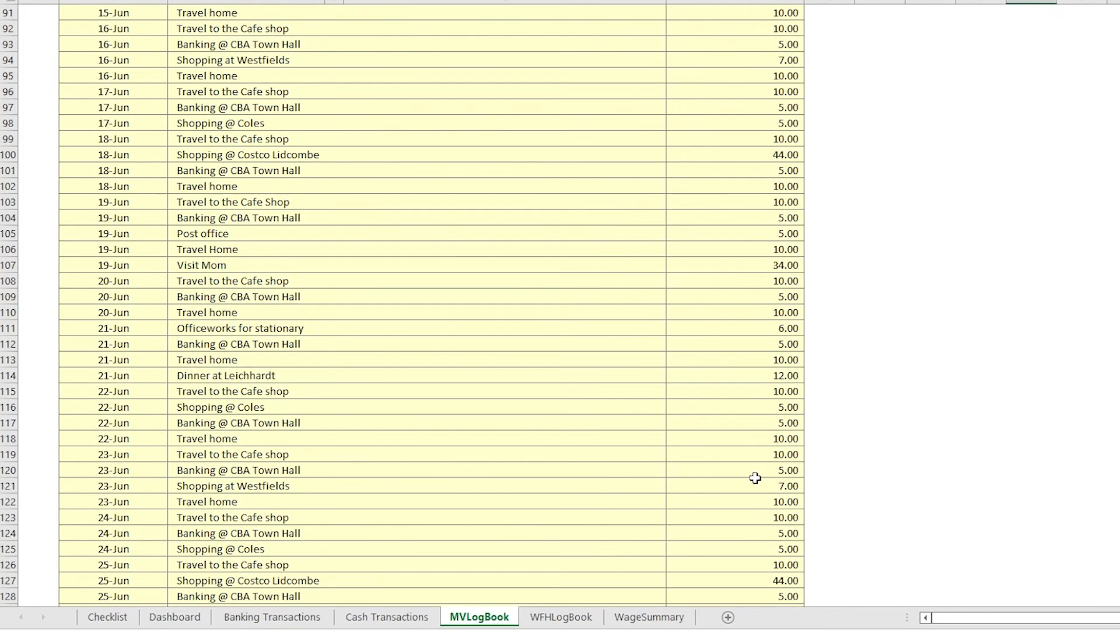
scroll(755, 478, down, 5)
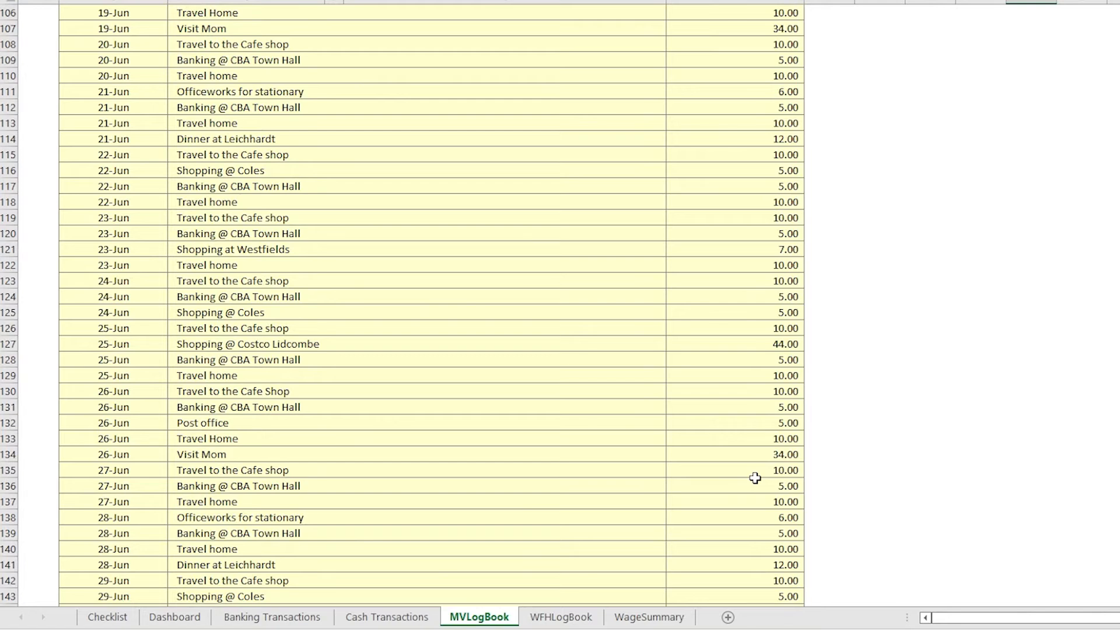
scroll(754, 478, down, 12)
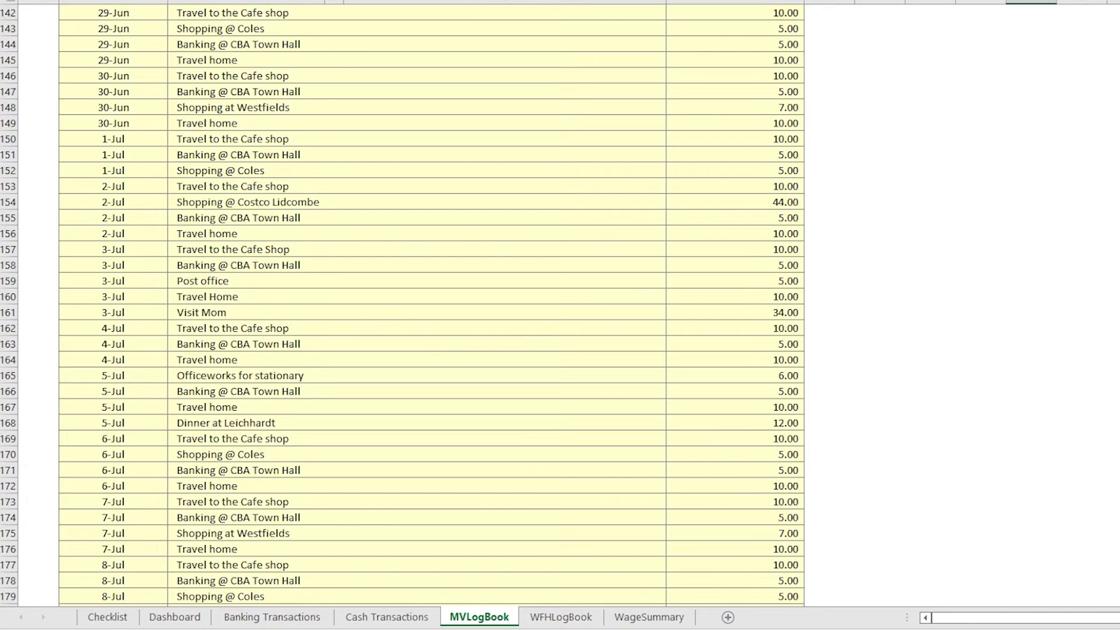
scroll(432, 304, up, 20)
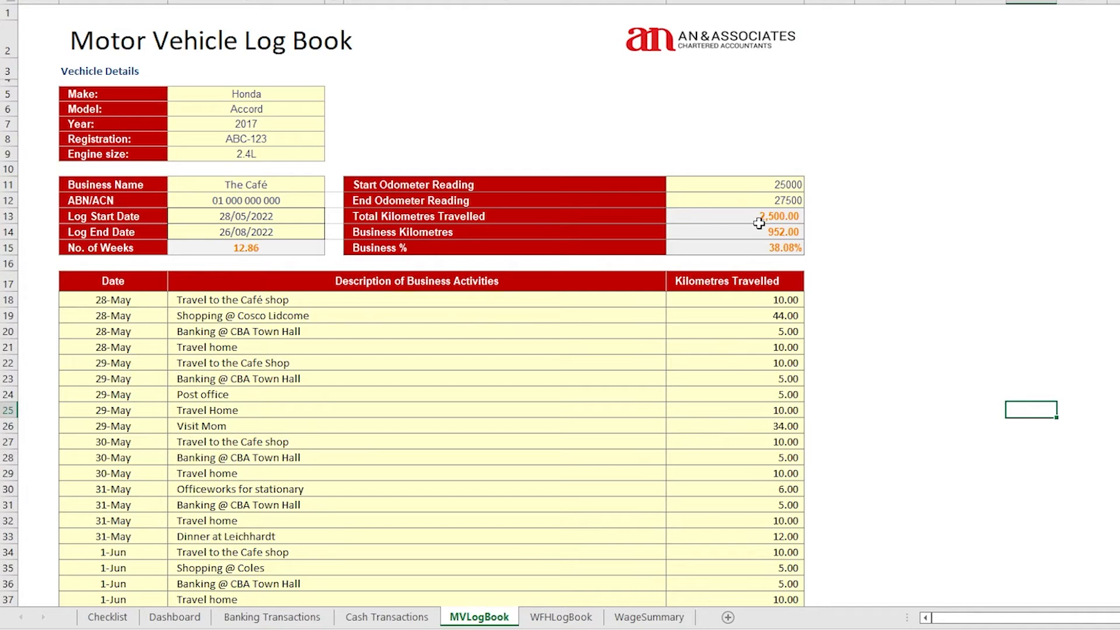
Check the Total Kilometres, Business Kilometres and Business % figures in the log book
click(778, 218)
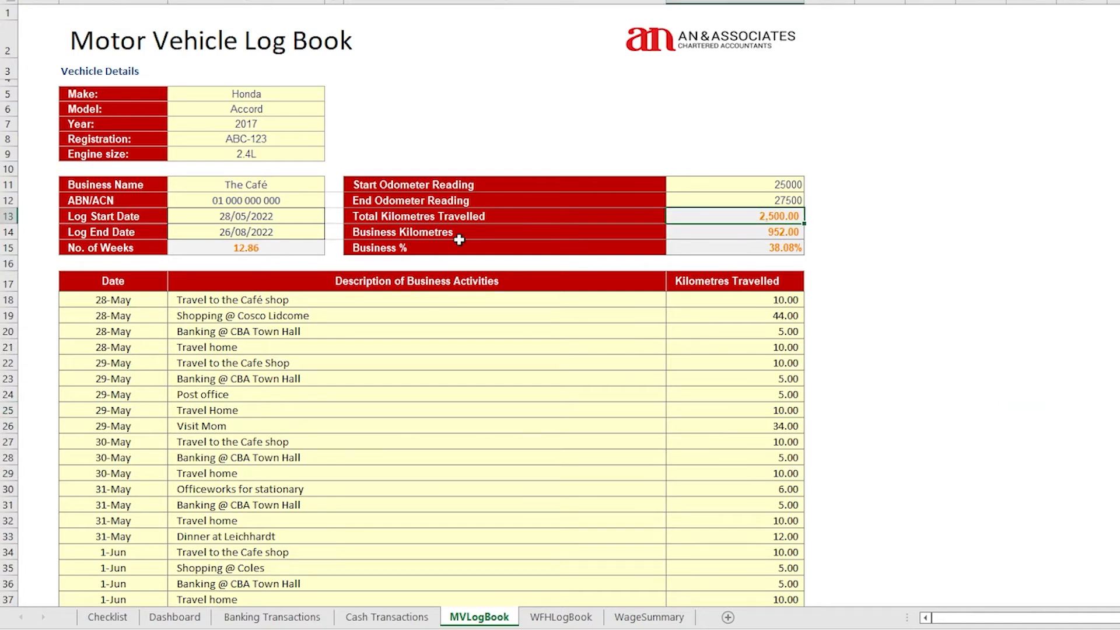
click(791, 235)
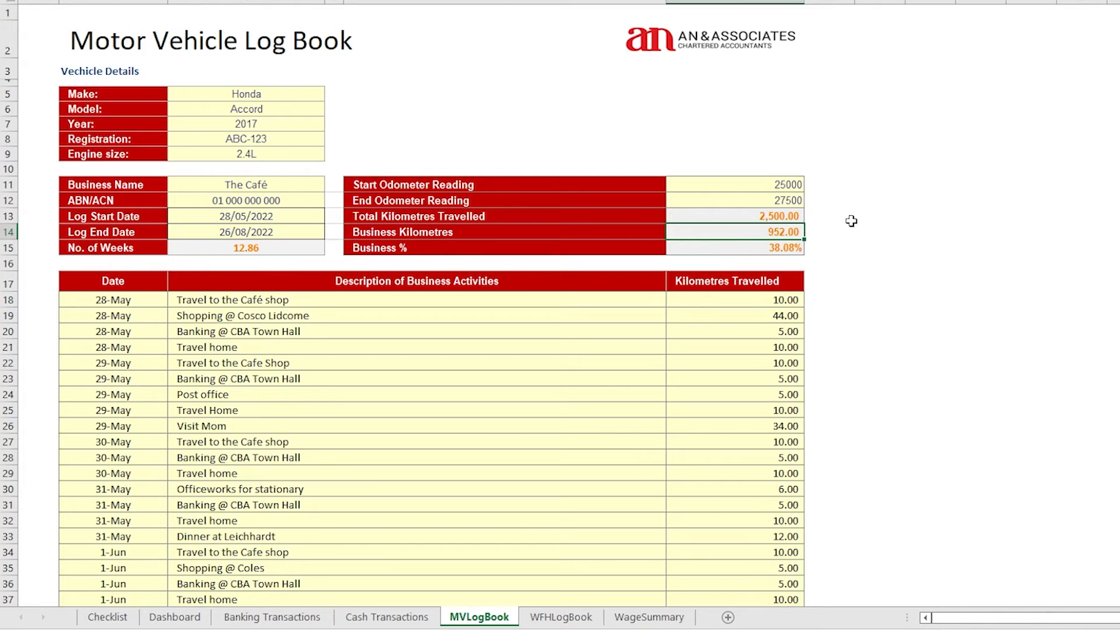
click(765, 248)
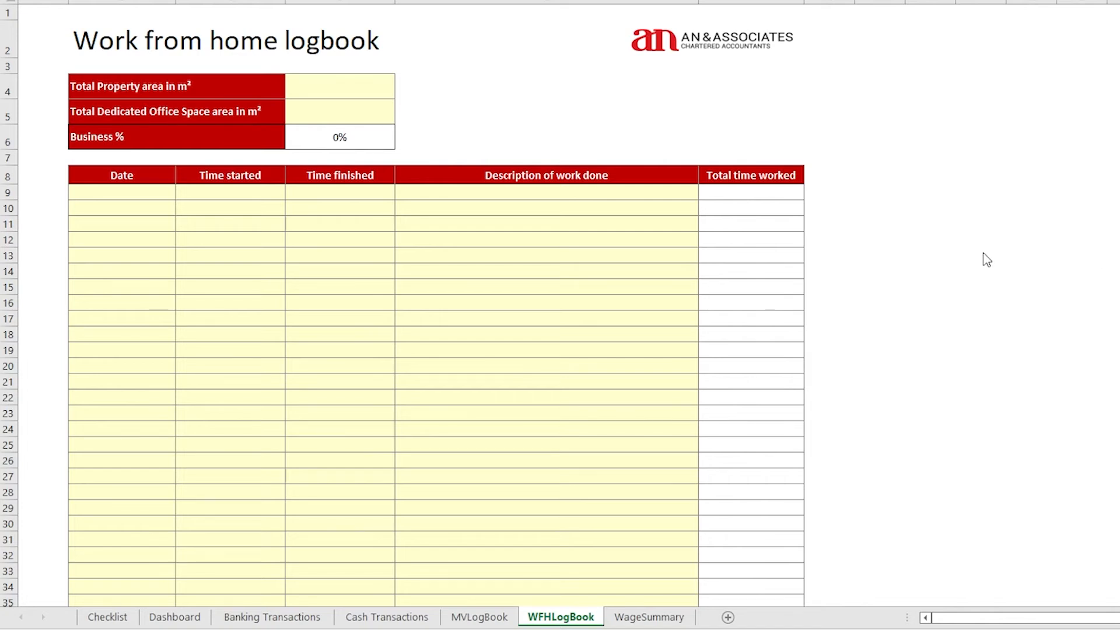
Enter 100 m² total property area and 5 m² office space, then check the 5% Business %
click(339, 87)
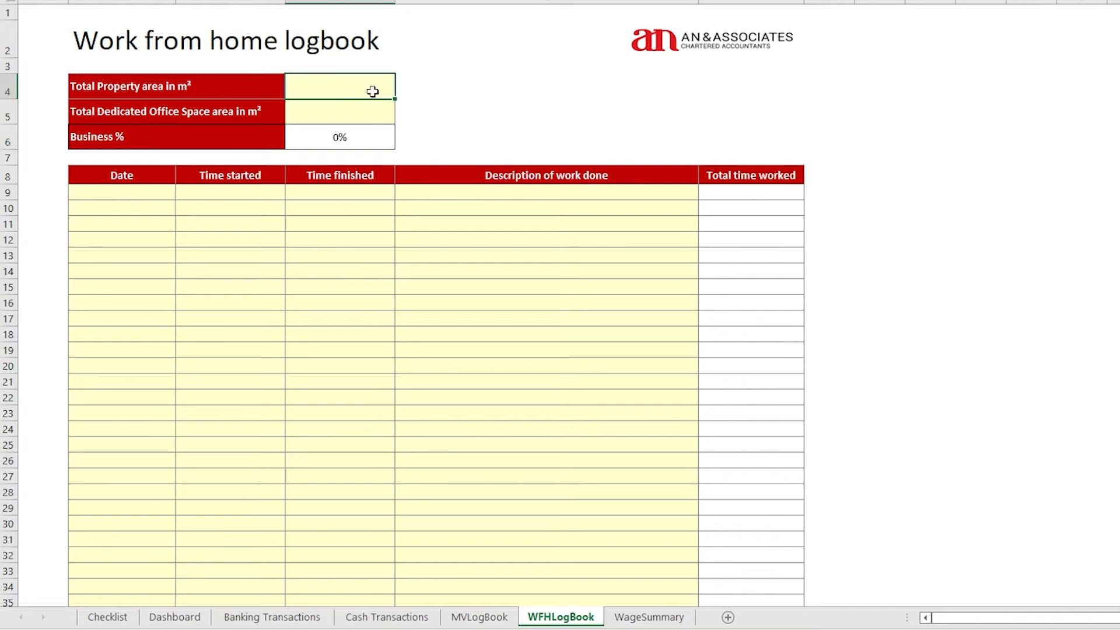
text(100)
key(Return)
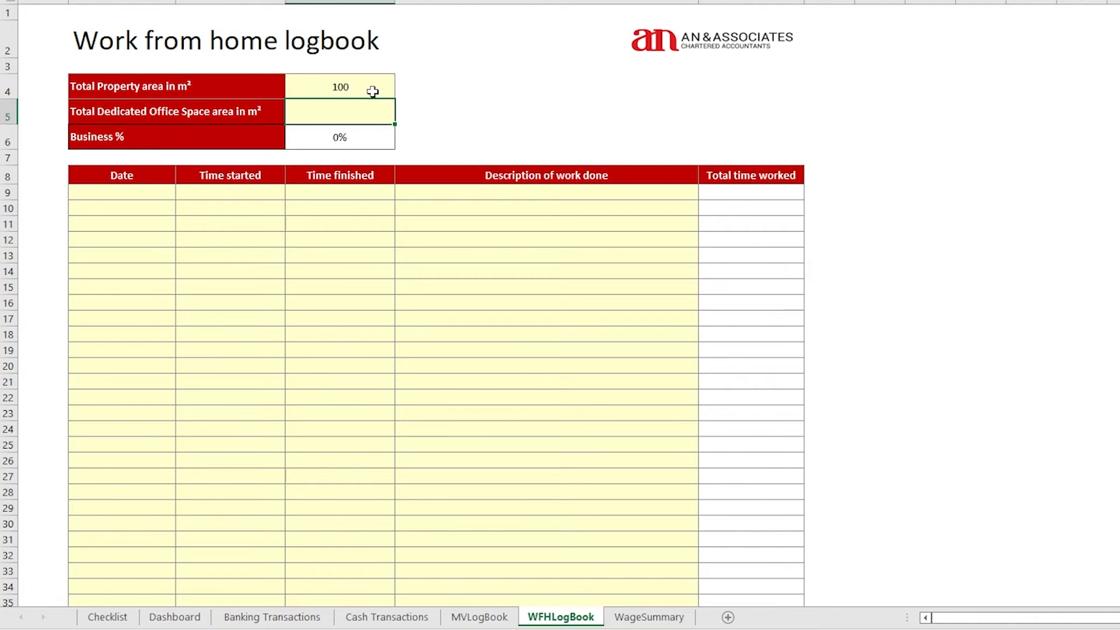
text(5)
key(Return)
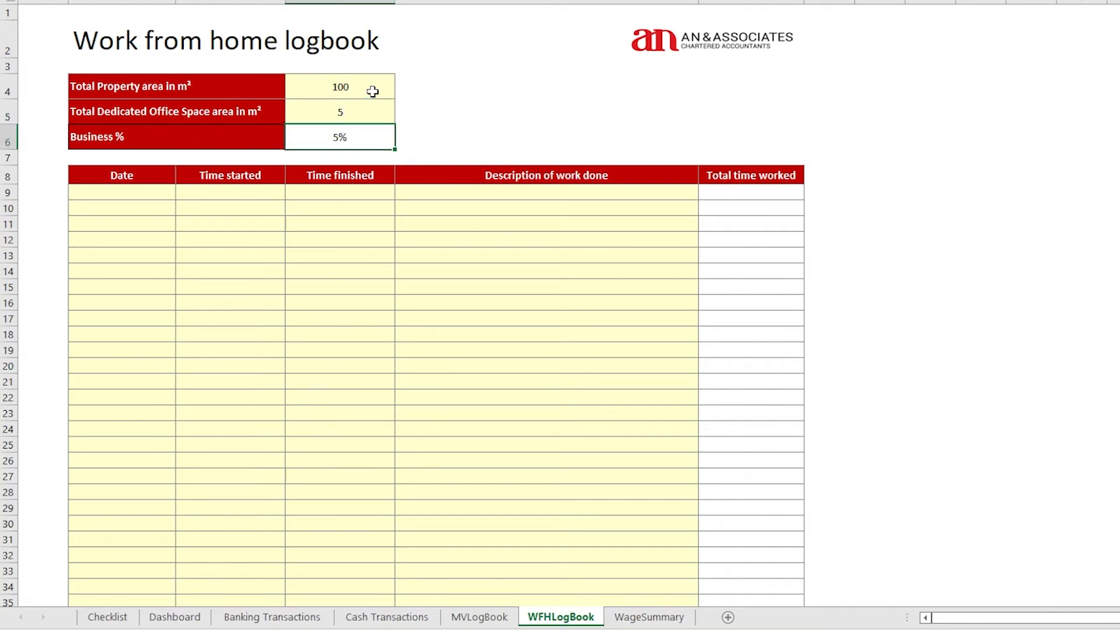
click(362, 112)
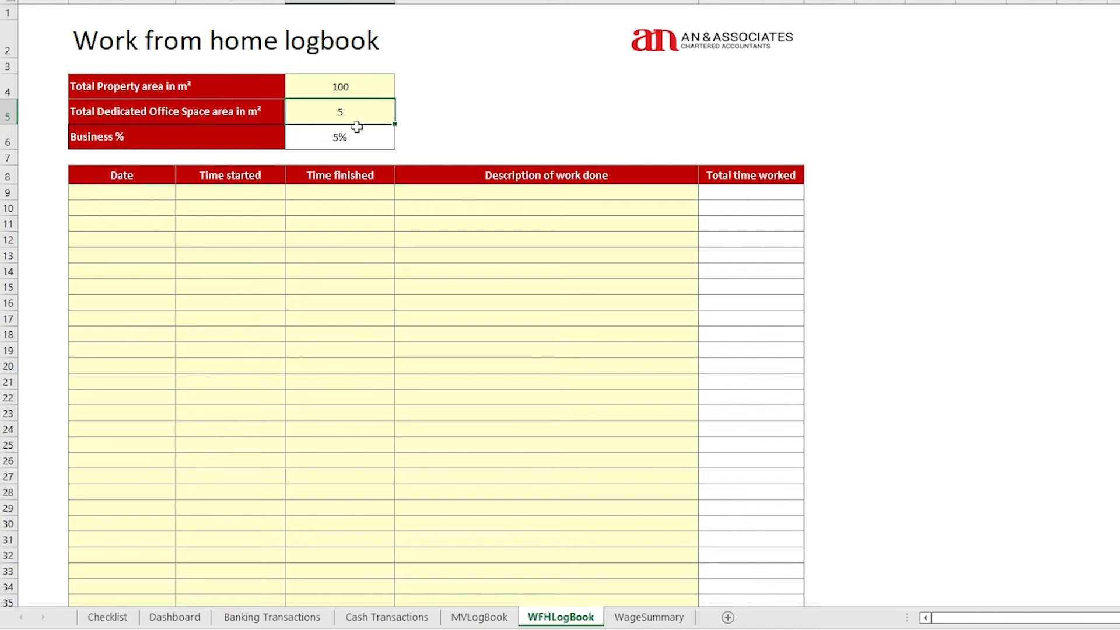
click(352, 136)
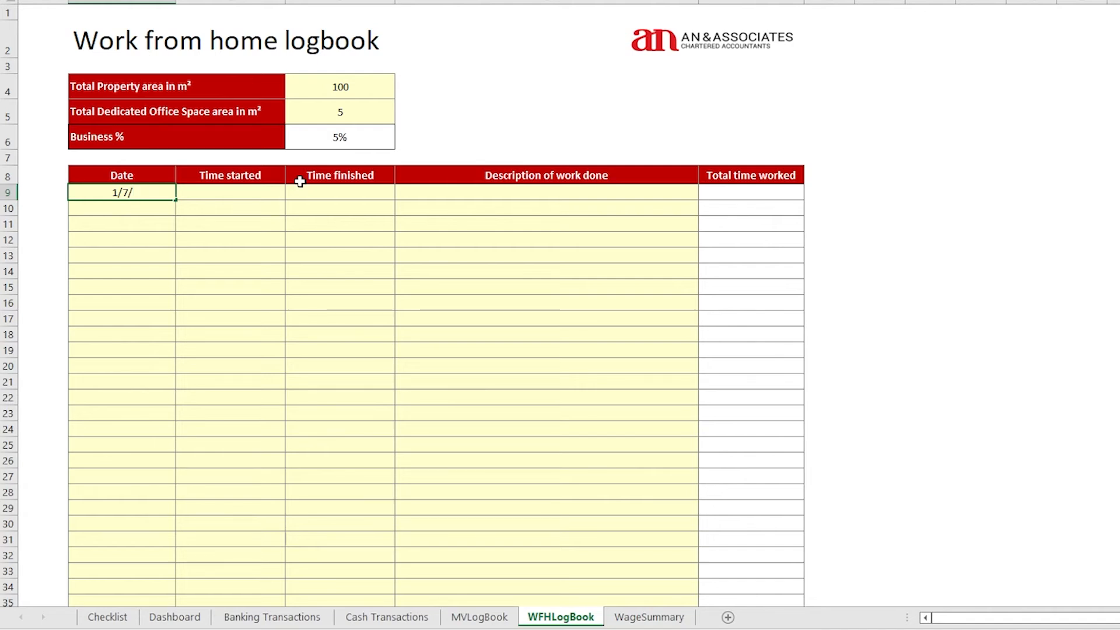
Log the first session: date 21, 7:00 PM to 8:30 PM, 'Placing orders and Paying bills'
text(21)
key(Tab)
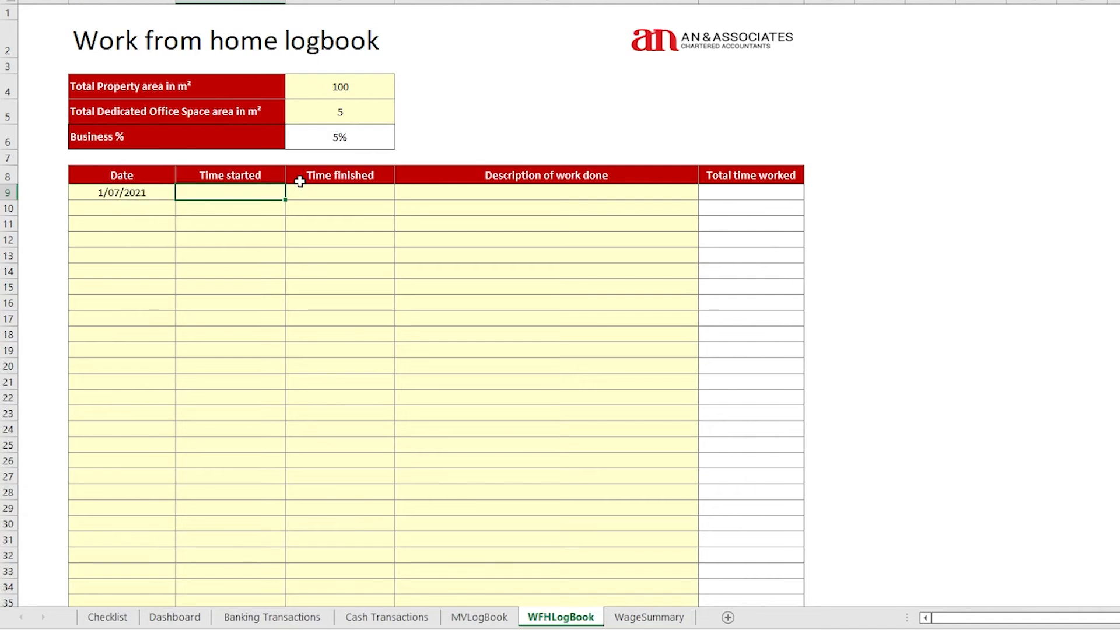
text(7:00)
key(BackSpace)
key(BackSpace)
key(BackSpace)
text(:00 p)
key(Tab)
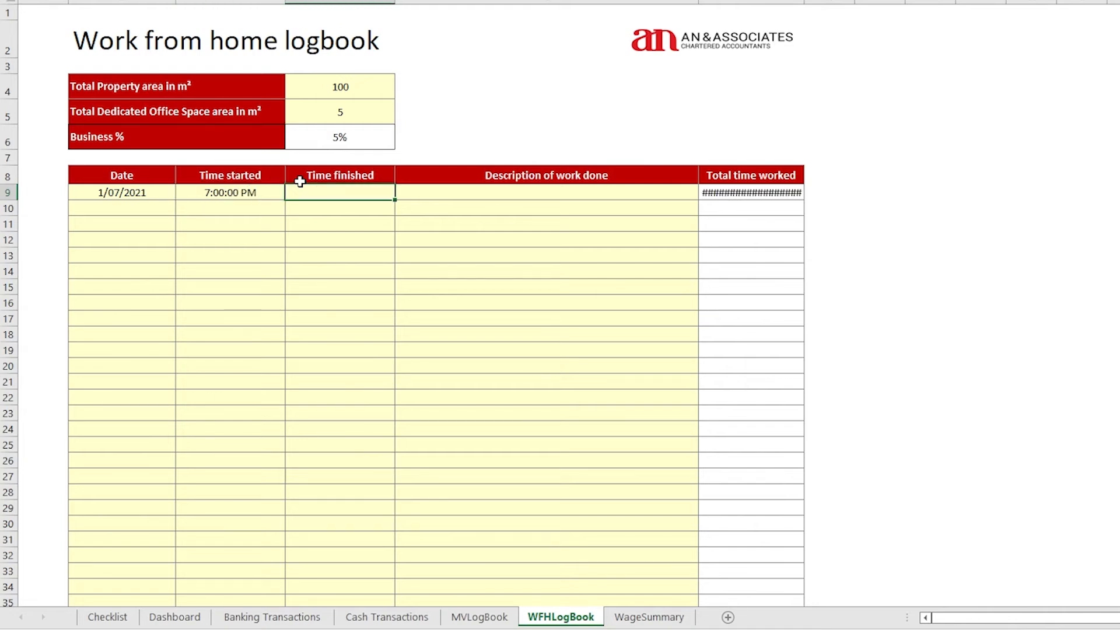
text(8:30 pm)
key(Tab)
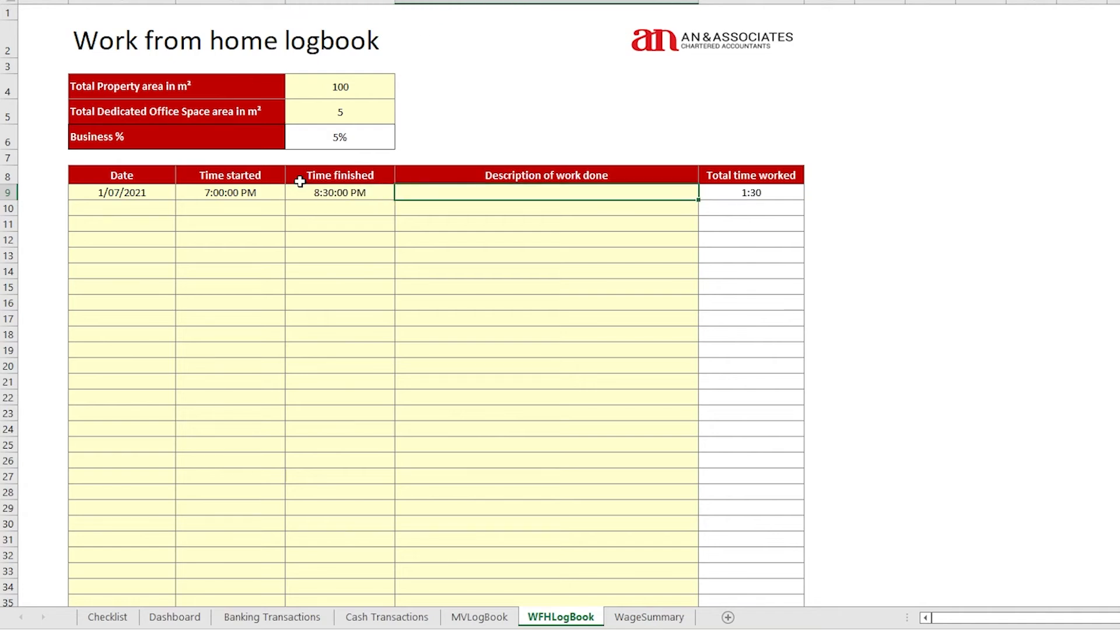
text(Placing orders and Paying bi)
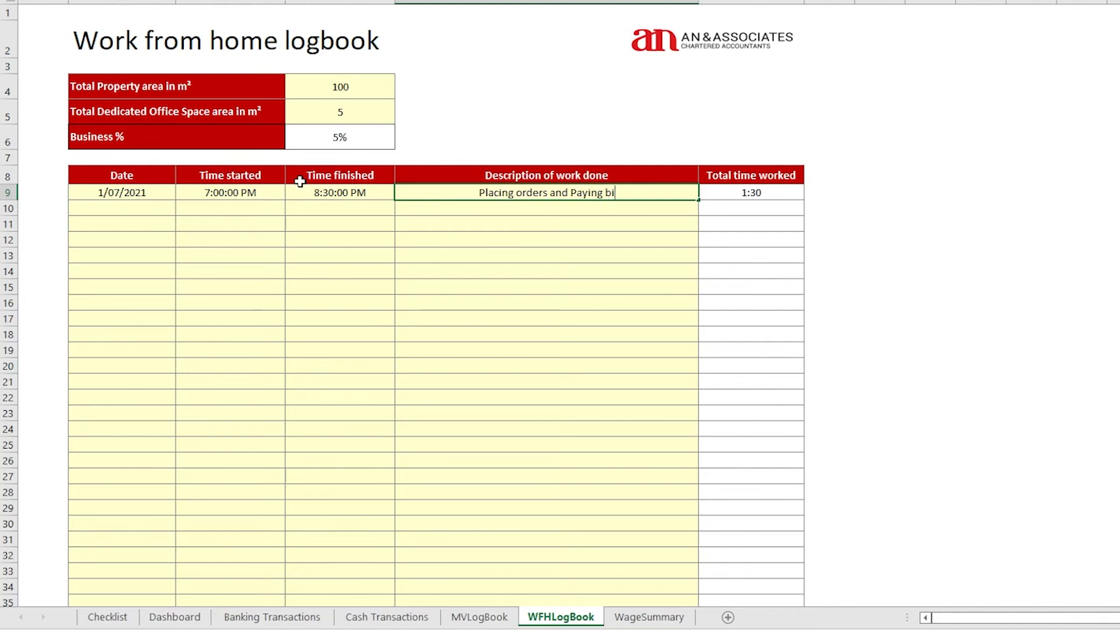
text(lls)
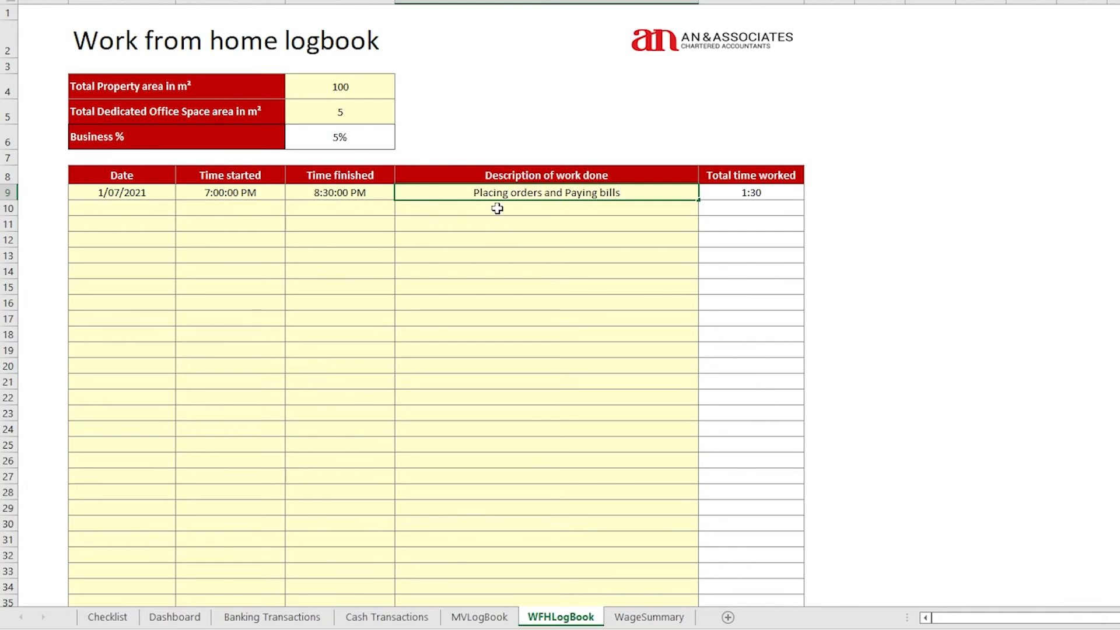
key(Return)
click(751, 195)
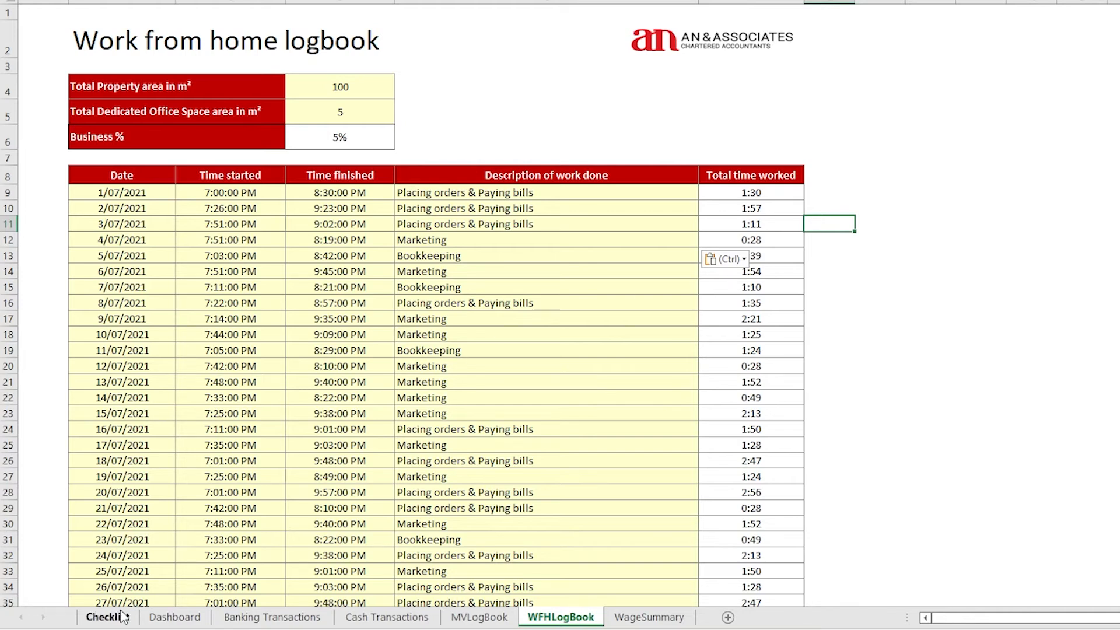
Fill the first wage row: 5/07/2021, the employee's name, $798 gross wage, $100 PAYG tax
click(174, 616)
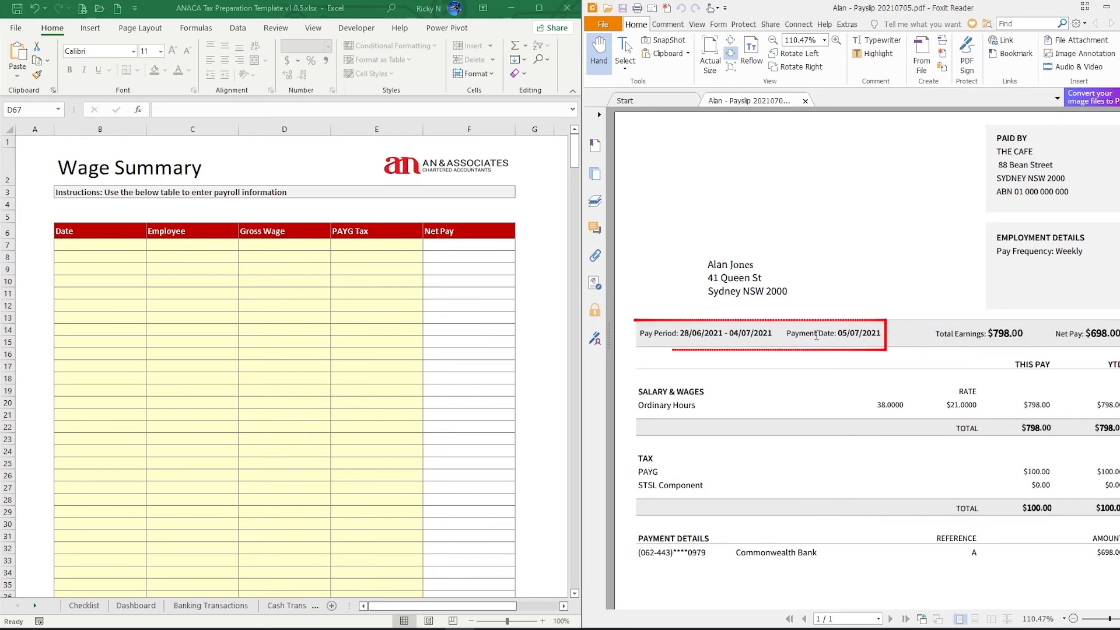
click(84, 244)
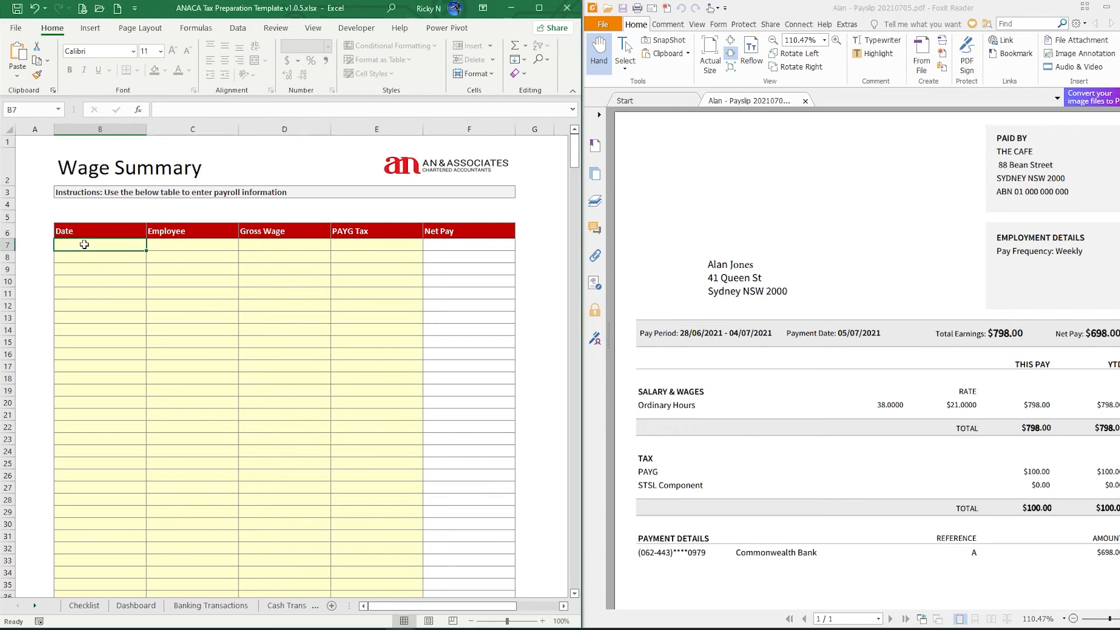
text(5)
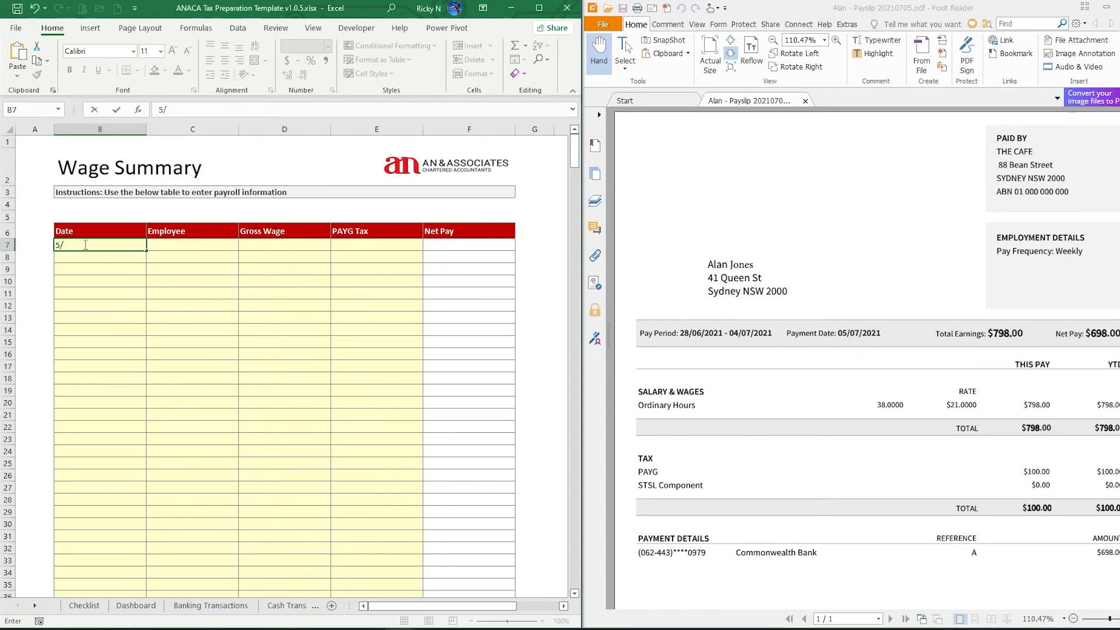
text(/07/2021)
key(Tab)
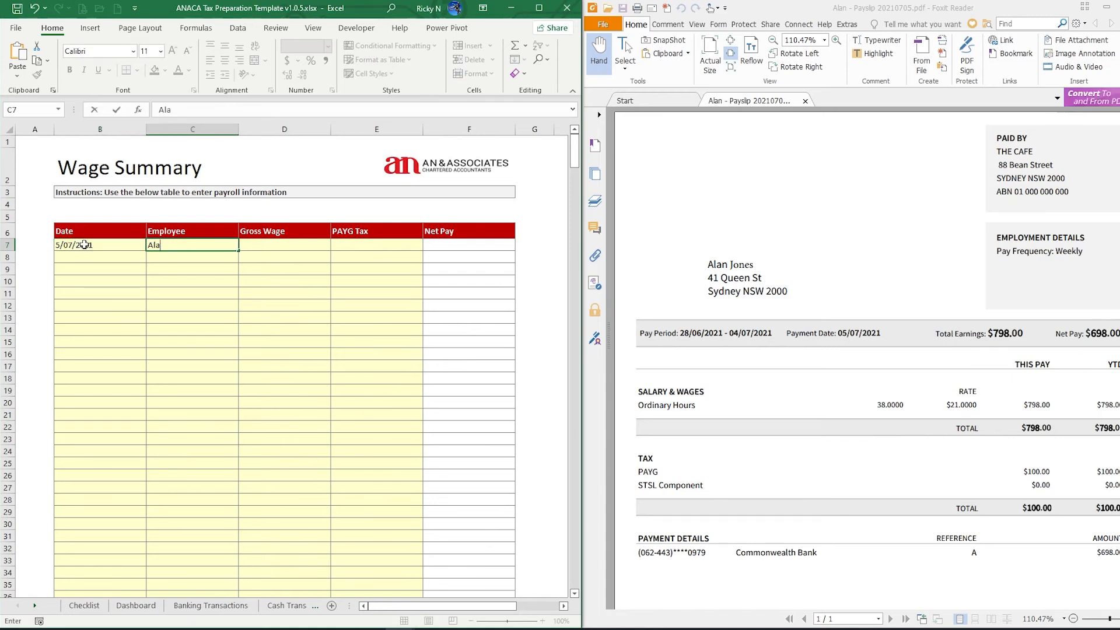
key(Tab)
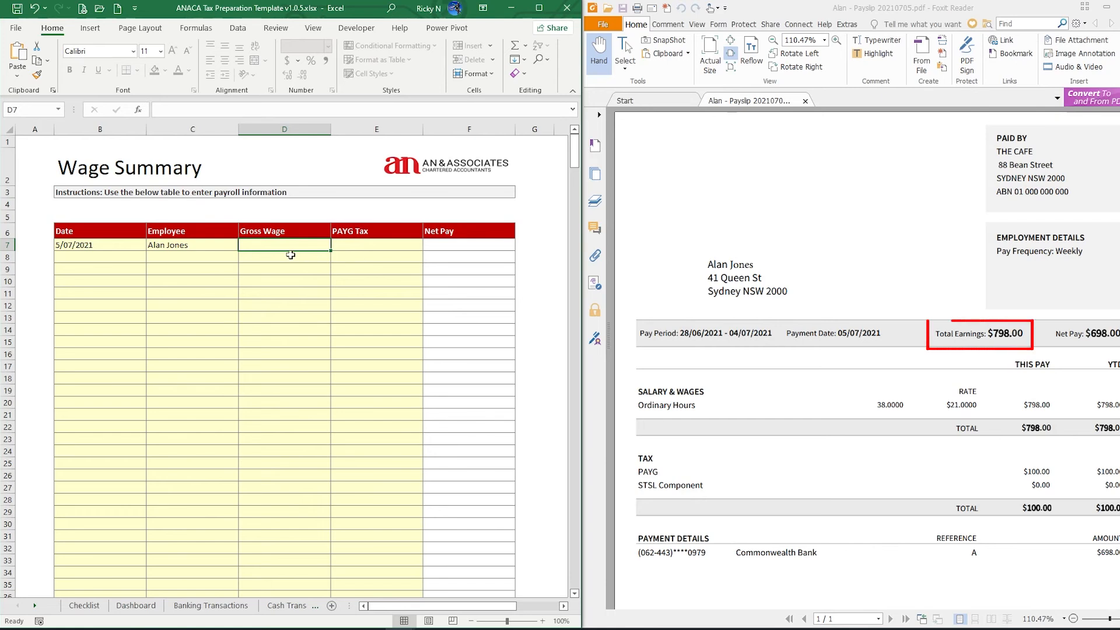
text(7)
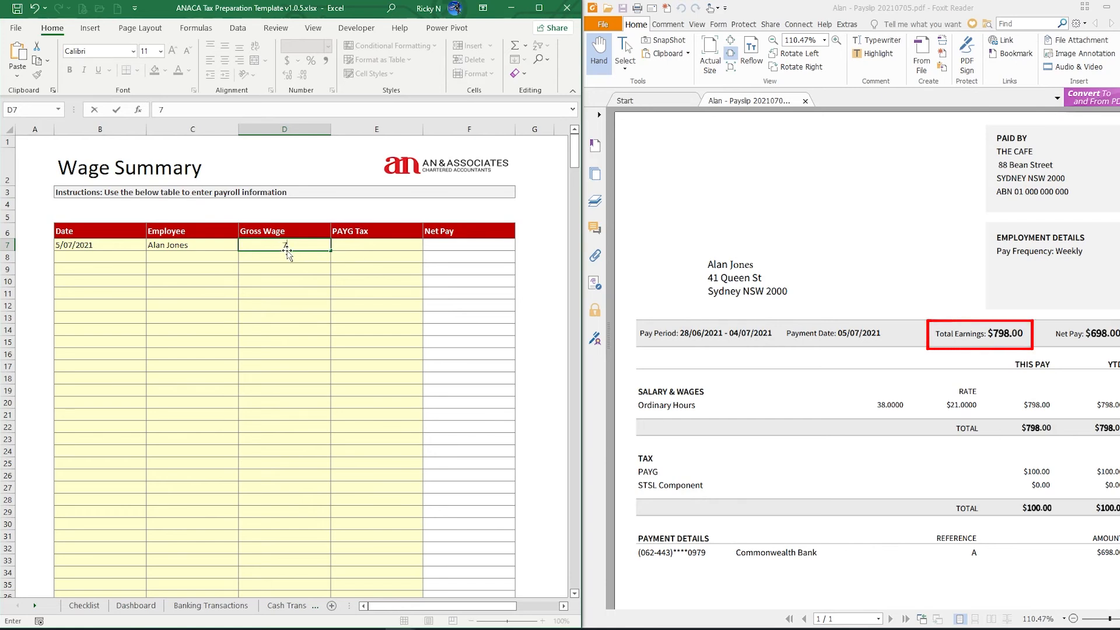
text(98)
key(Tab)
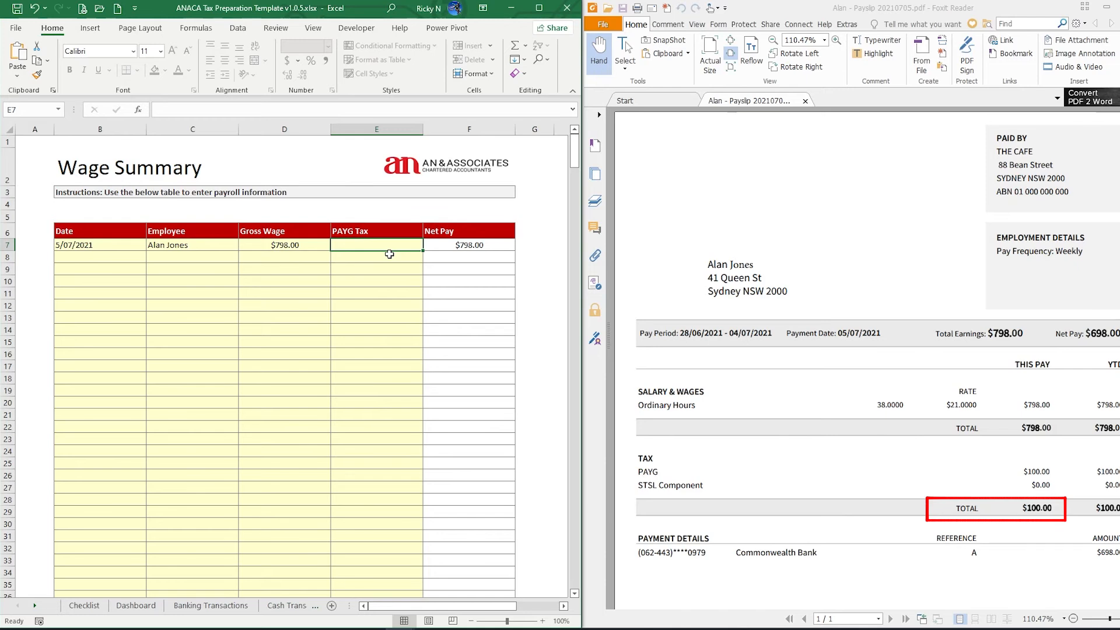
text(100)
key(Return)
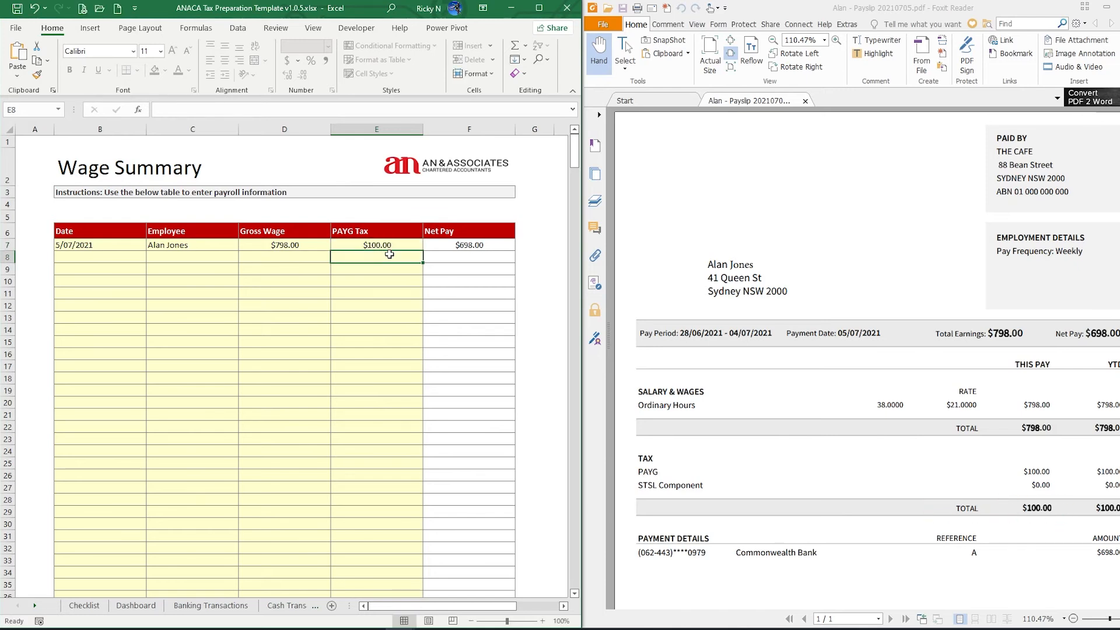
Close the payslip PDF window
click(534, 244)
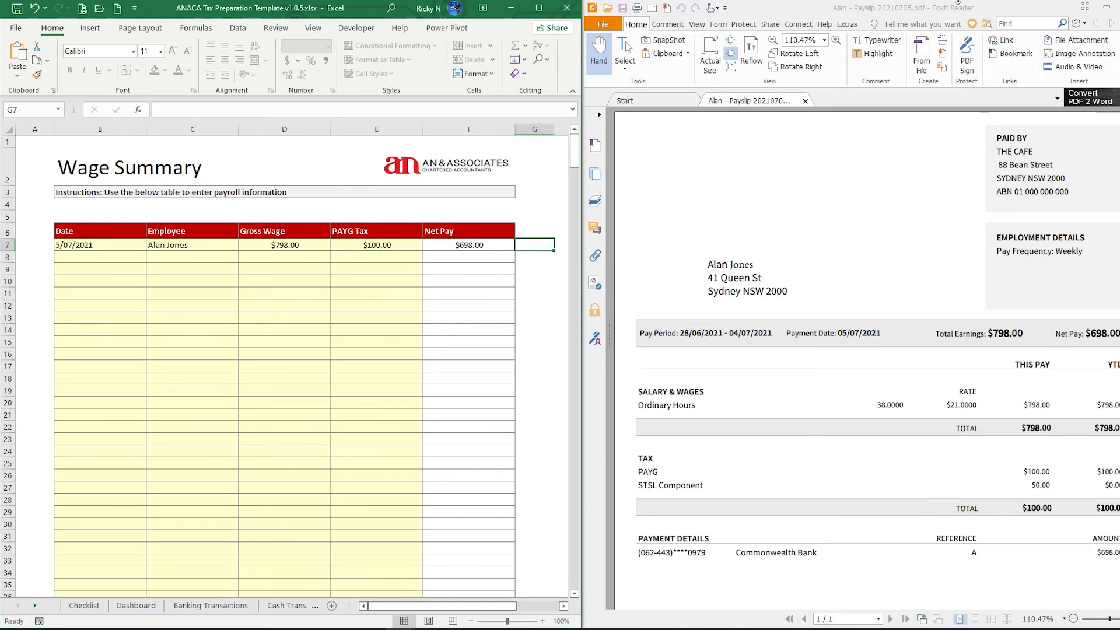
drag(962, 7, 781, 77)
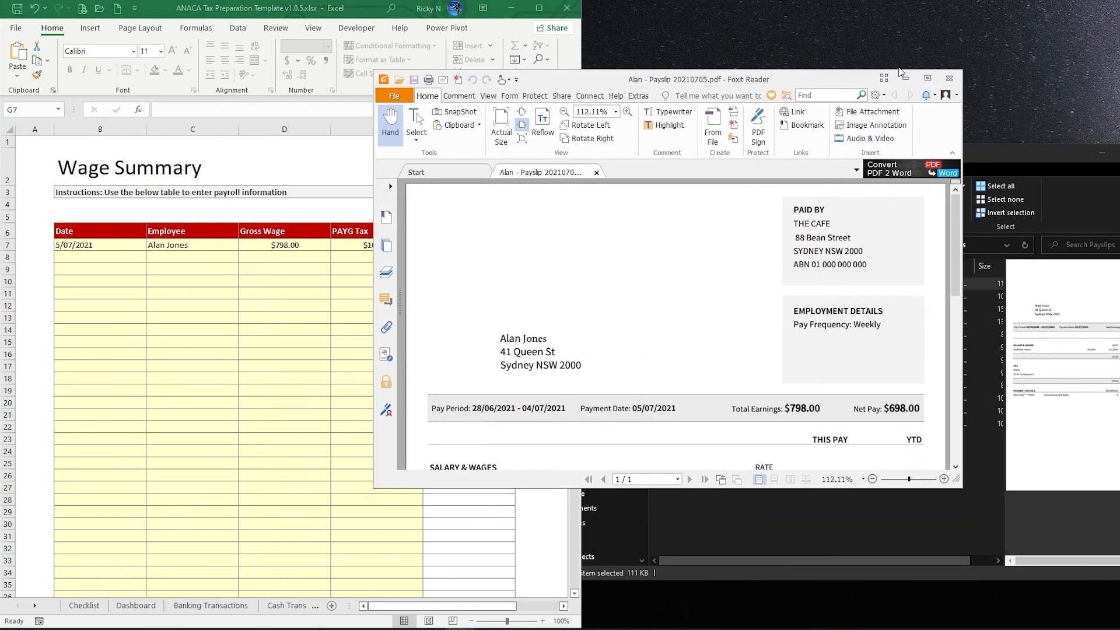
click(949, 79)
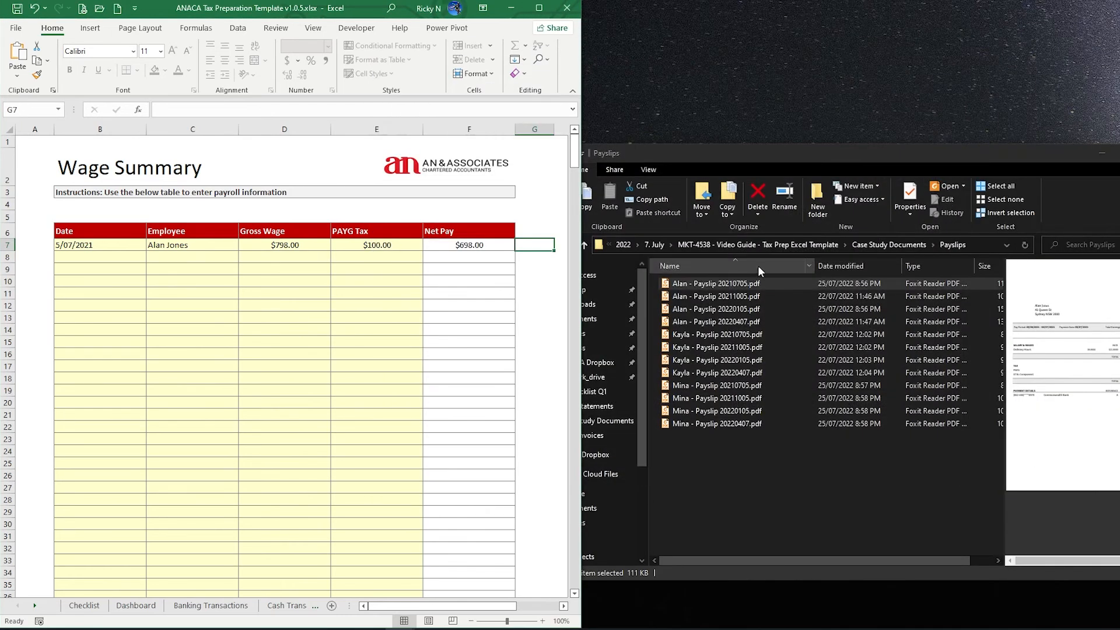
Bring Excel forward and show the Dashboard's wage cross-checker totalling 10,395.00
click(699, 296)
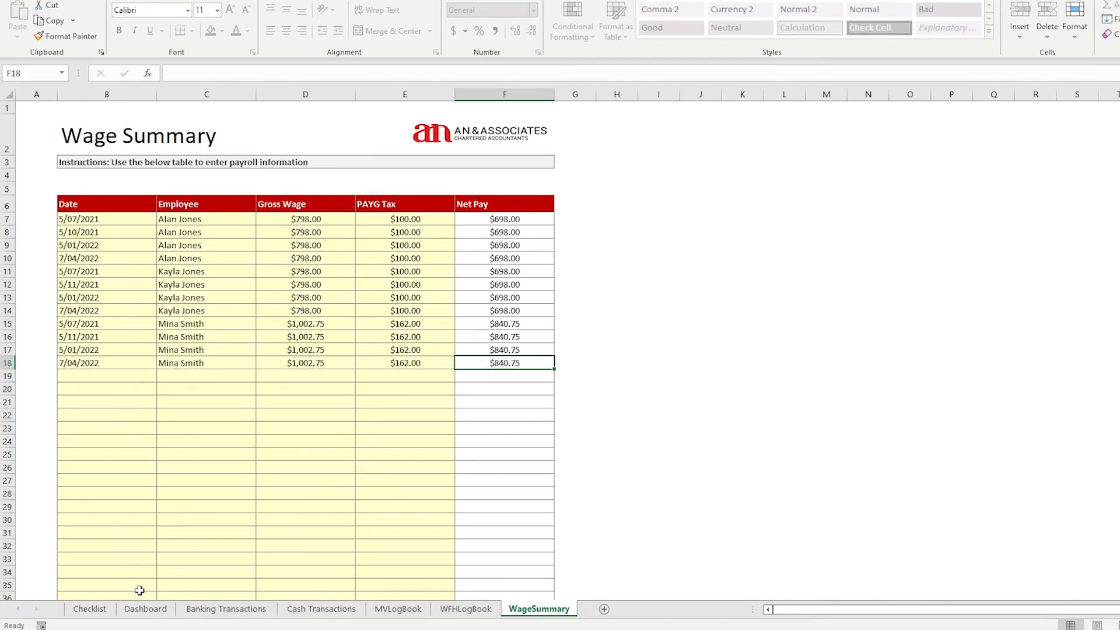
click(135, 606)
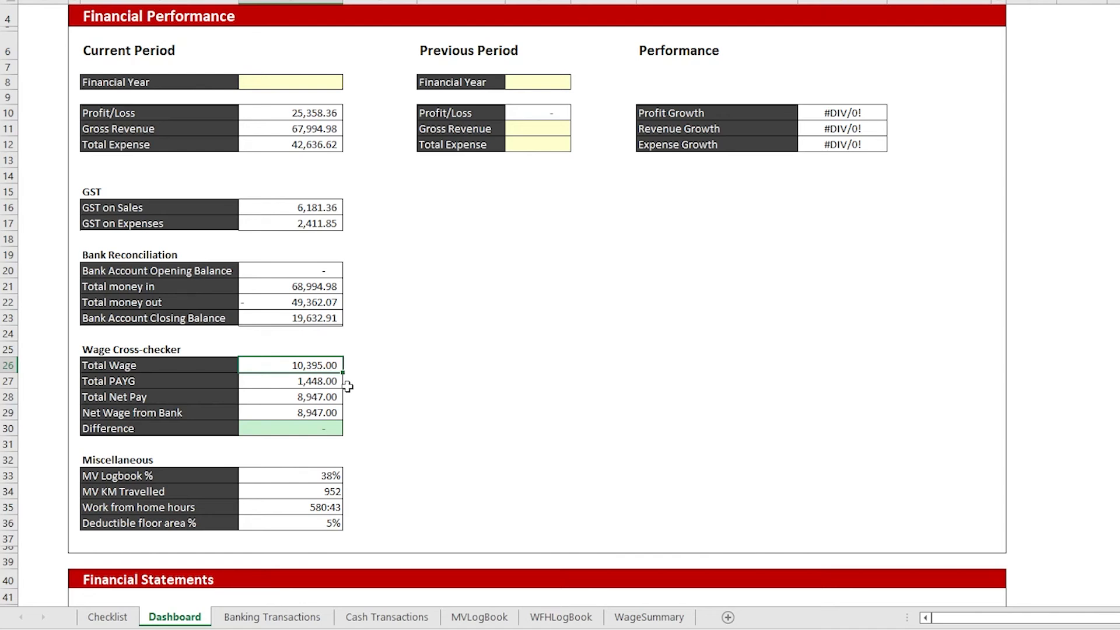
click(317, 384)
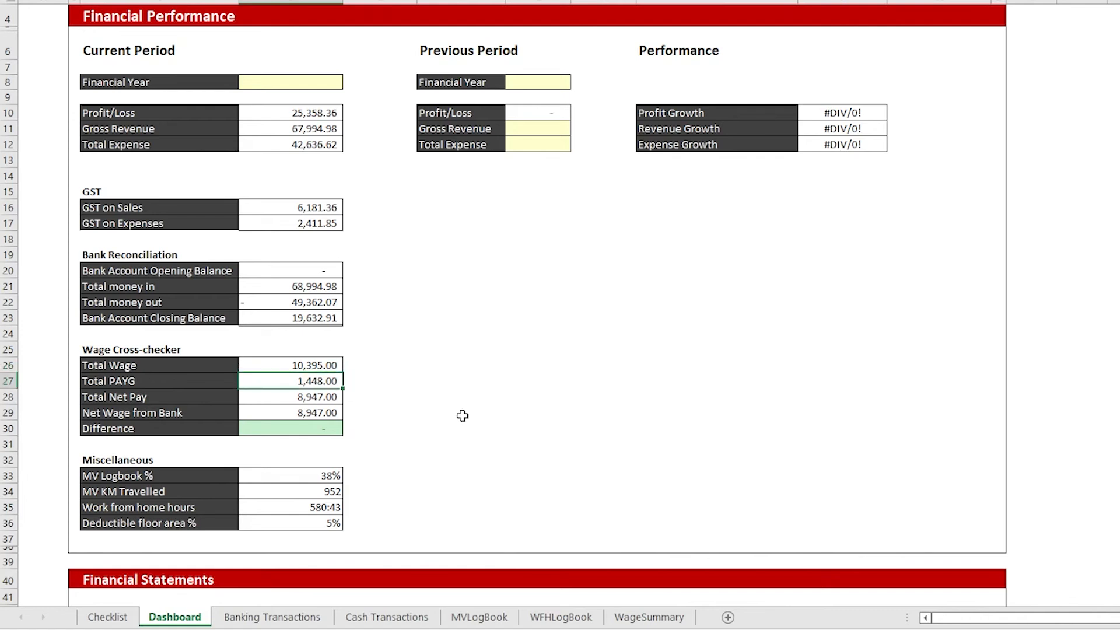
click(328, 399)
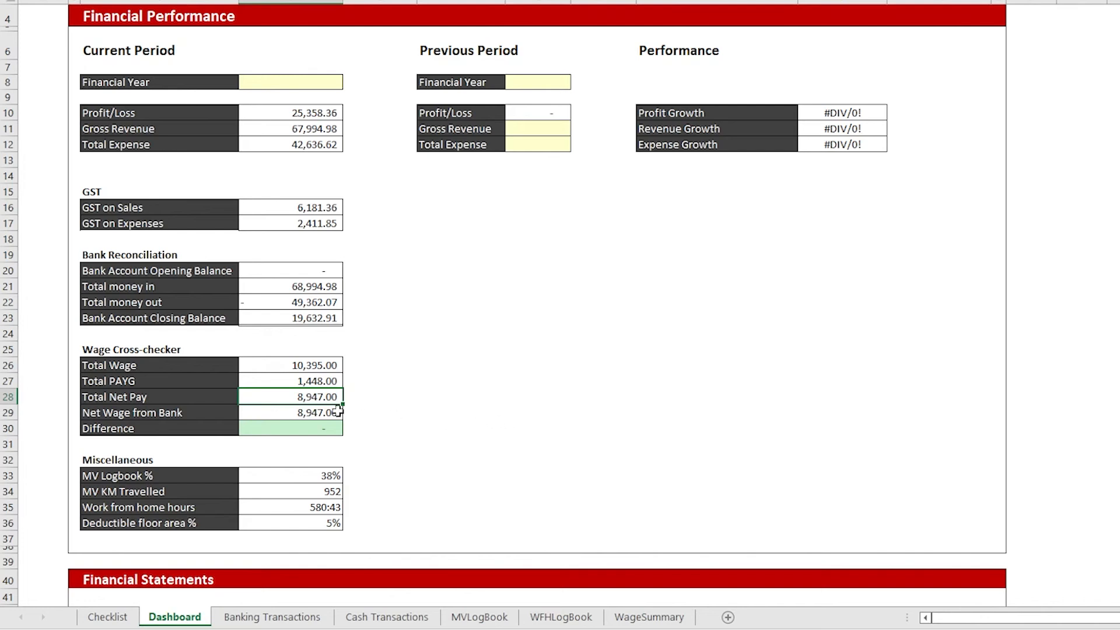
click(303, 413)
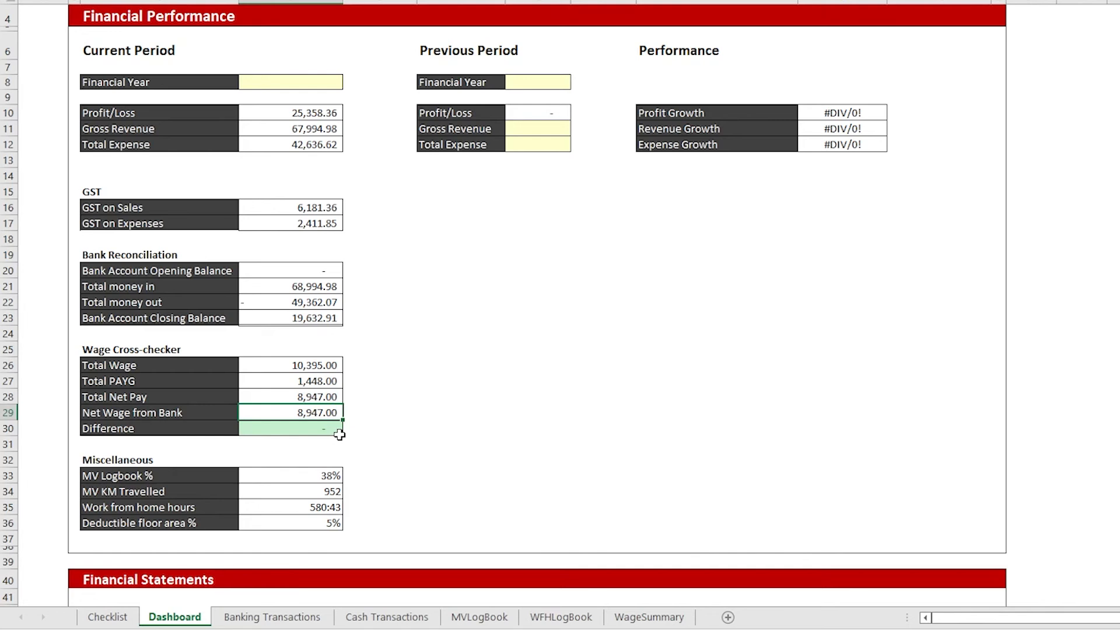
click(290, 428)
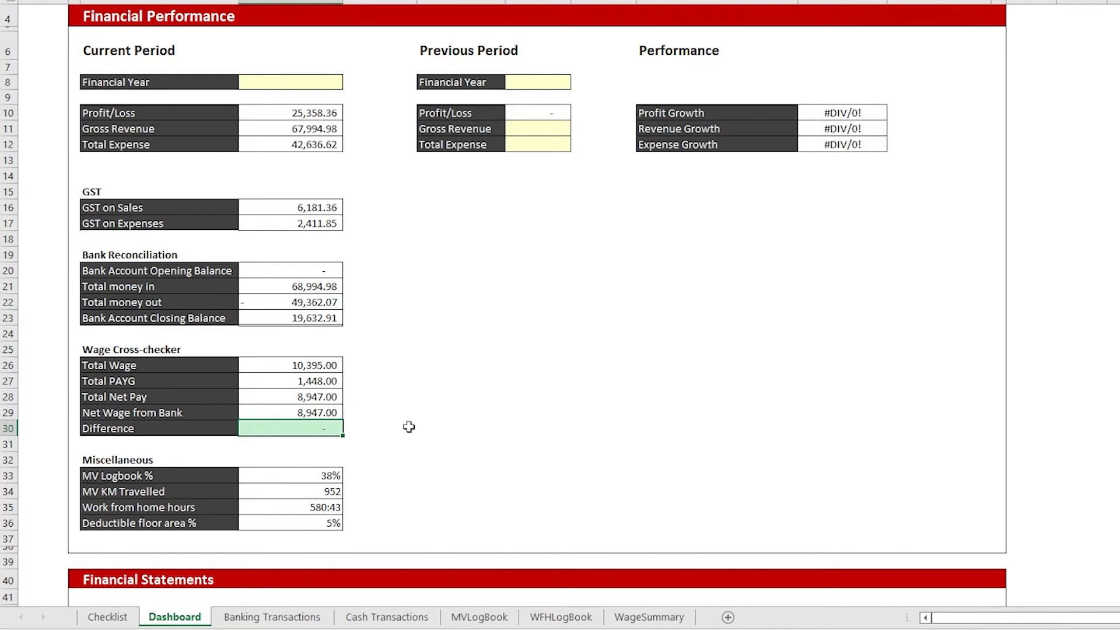
scroll(409, 427, up, 1)
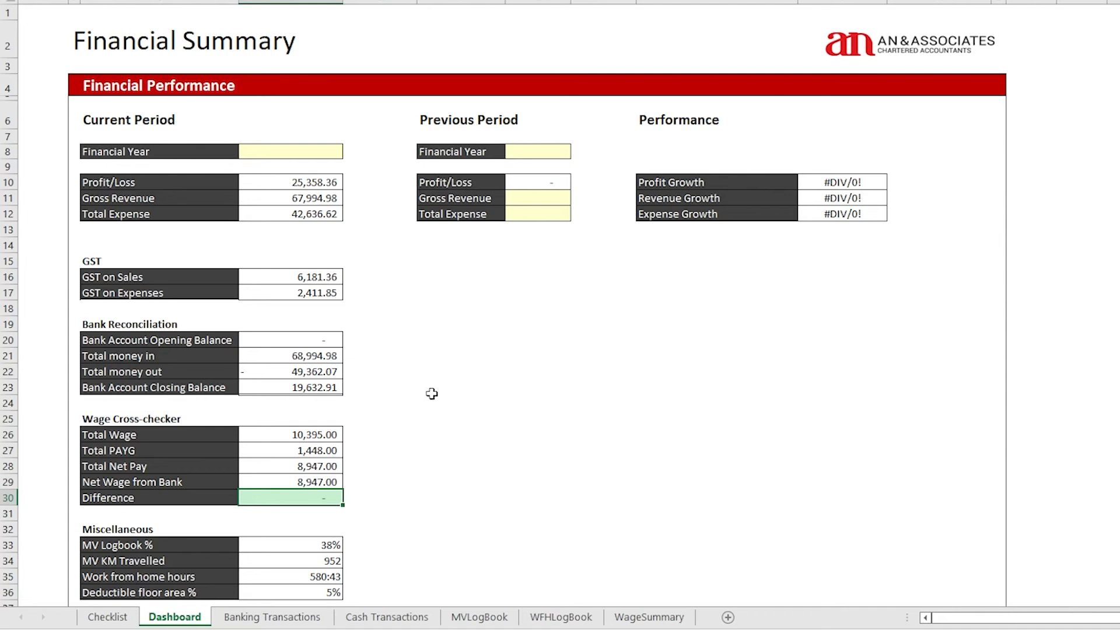
click(261, 151)
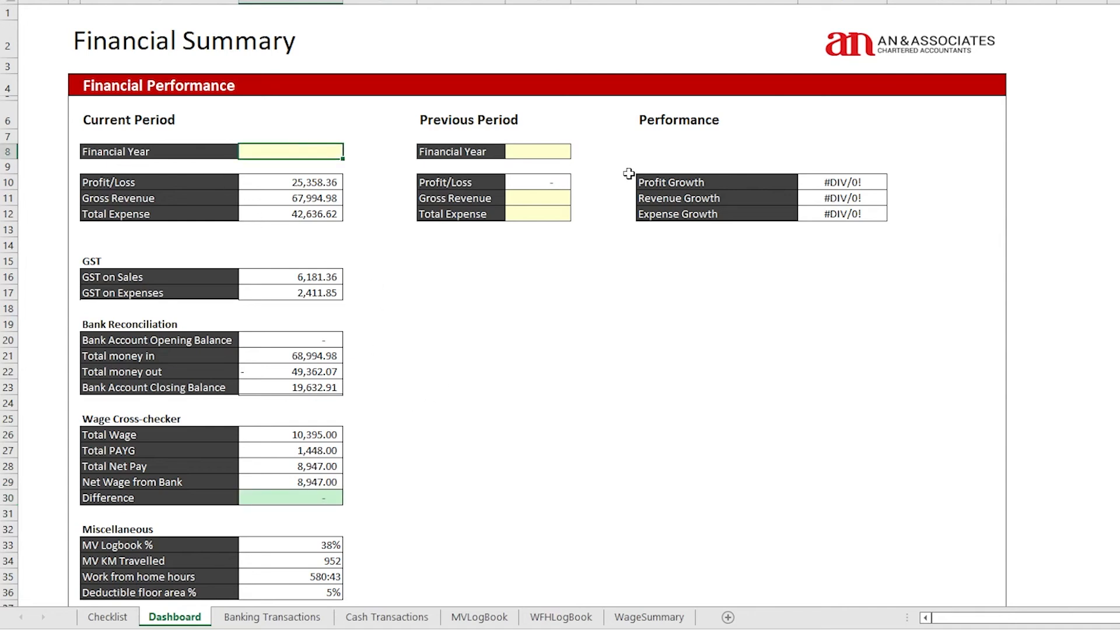
text(2022)
double_click(525, 151)
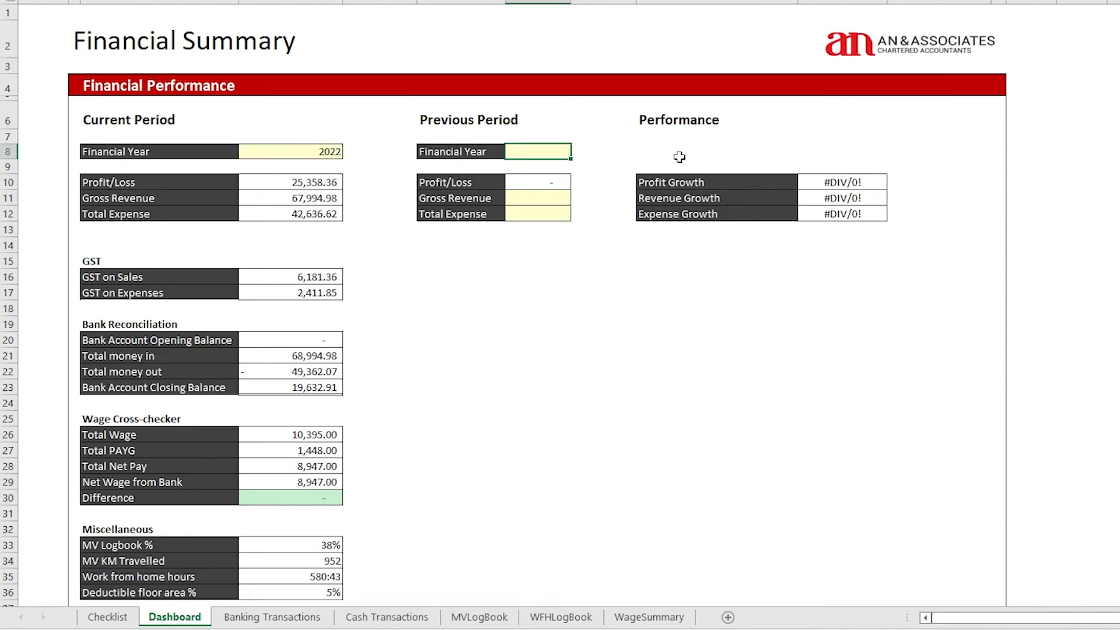
text(2021)
click(535, 199)
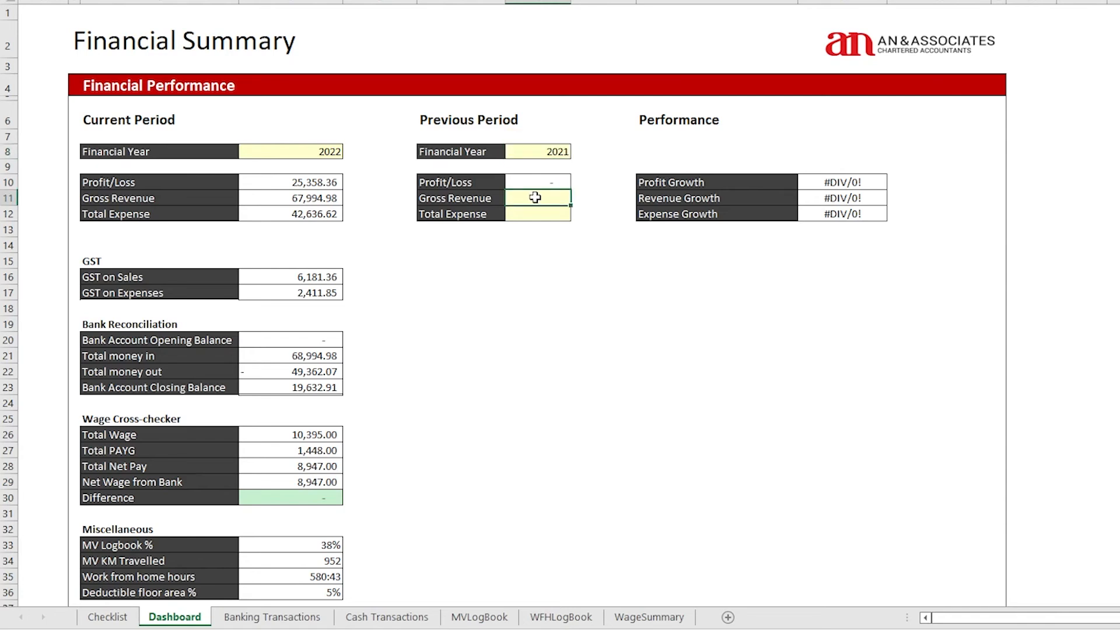
click(535, 213)
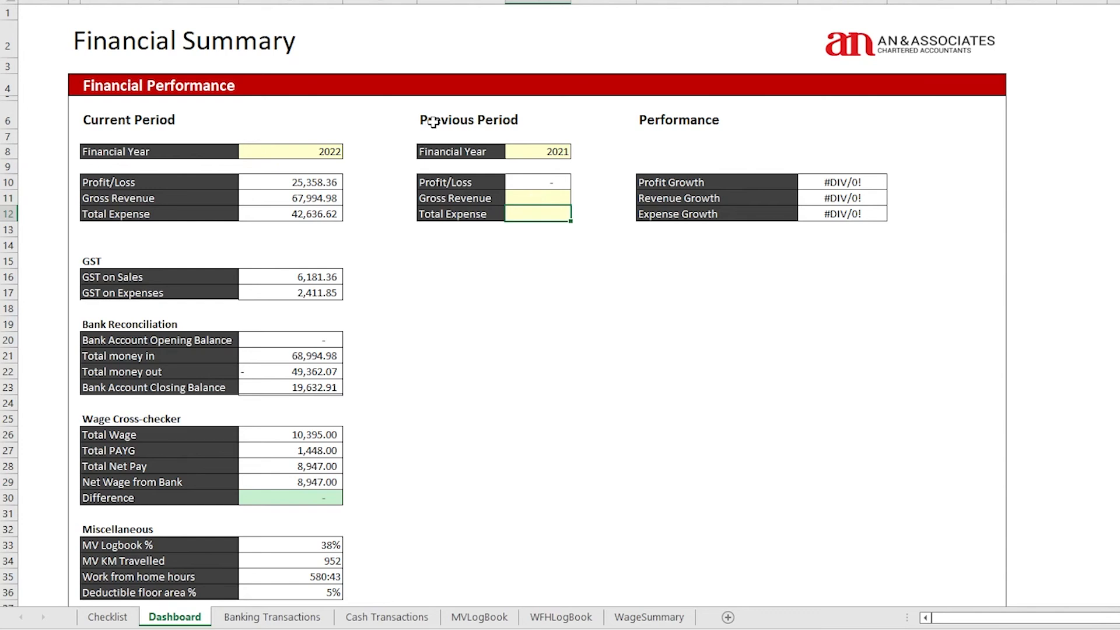
drag(434, 123, 515, 122)
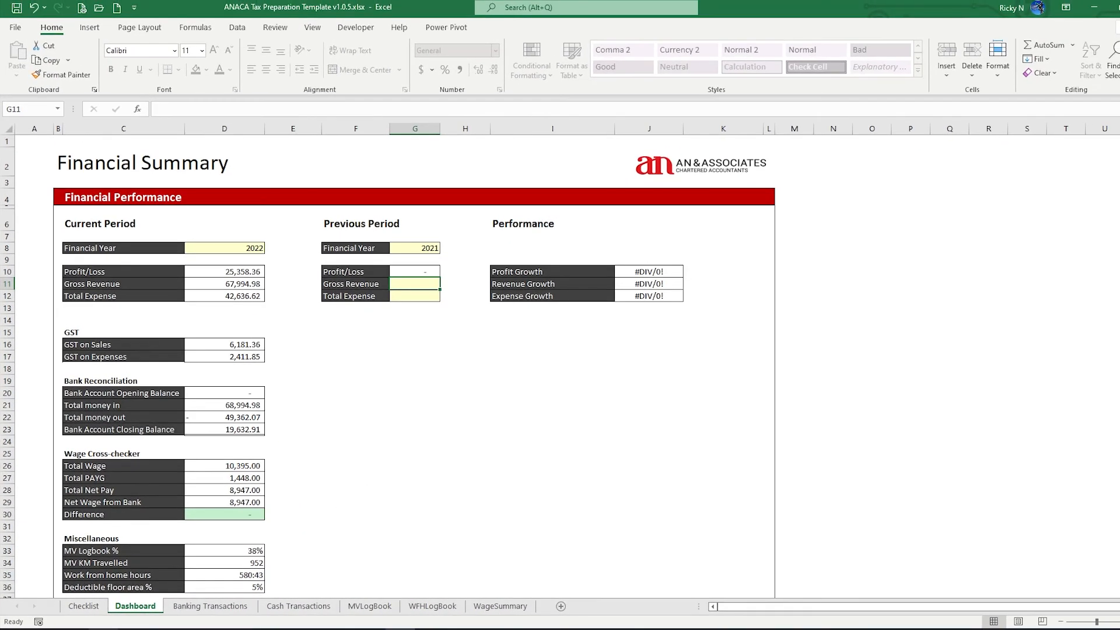
Open the 2021 company tax return beside Excel and enter 55,234 as previous Gross Revenue in G11
mouse_move(104, 629)
click(104, 589)
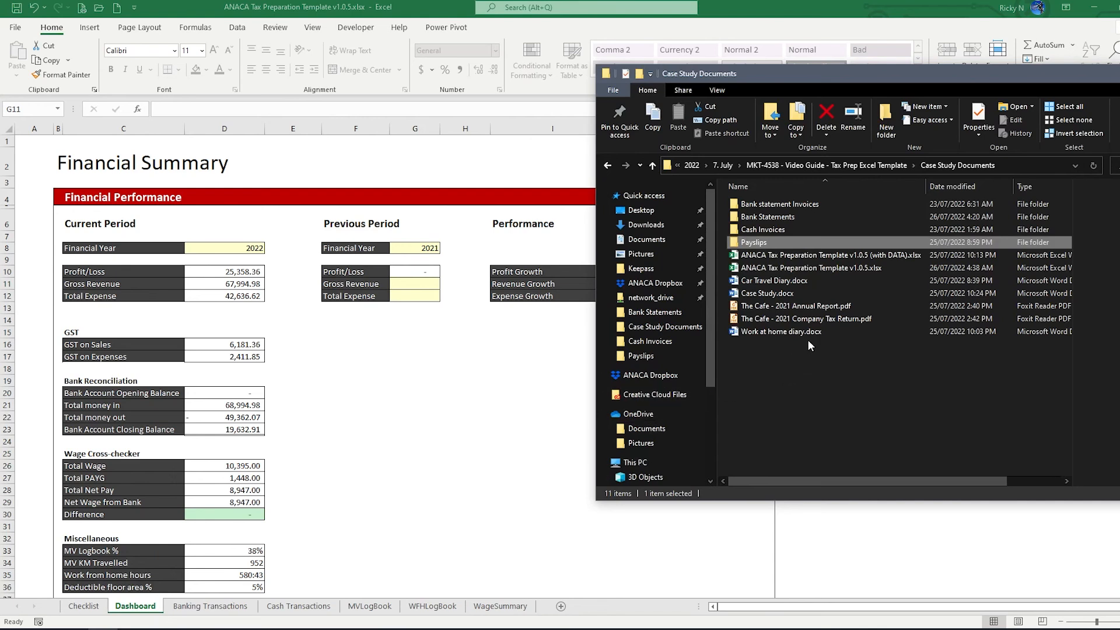
double_click(817, 319)
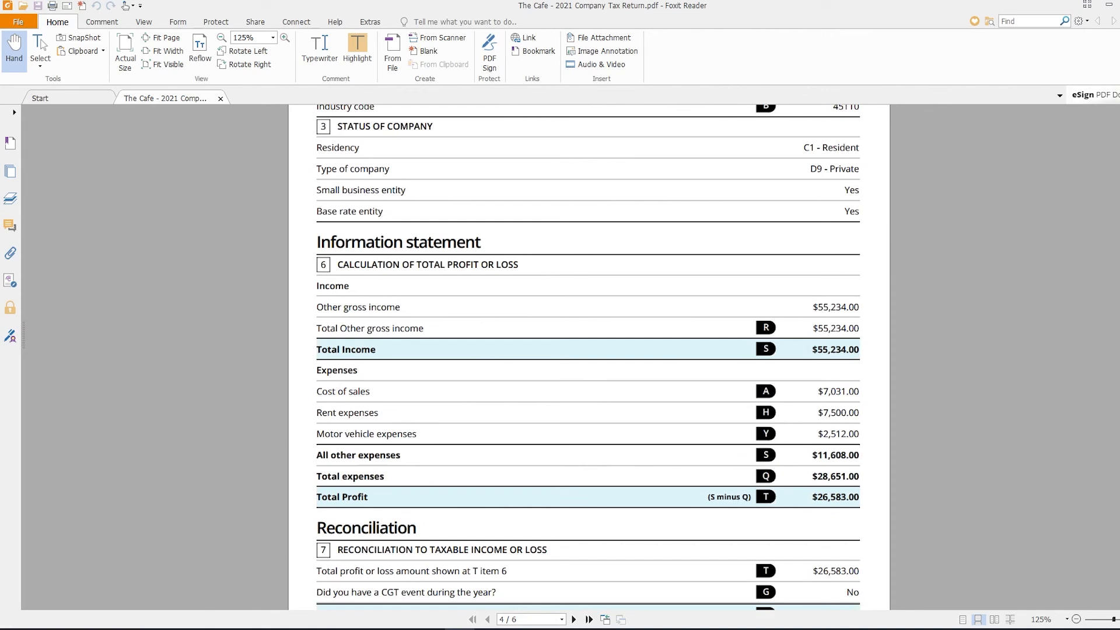
scroll(588, 357, down, 1)
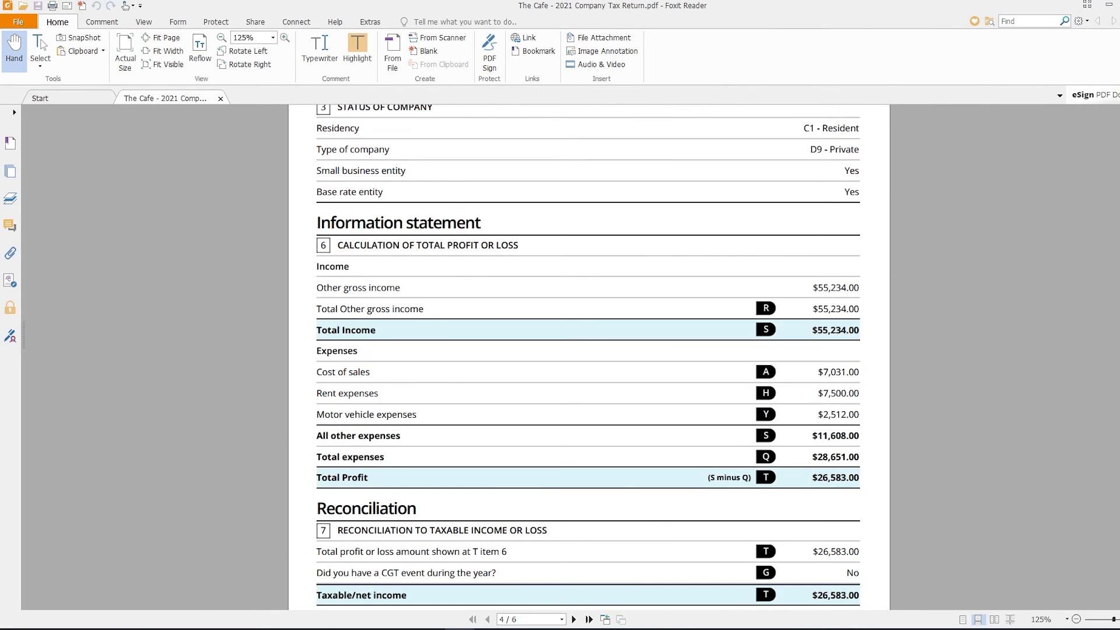
scroll(588, 357, down, 1)
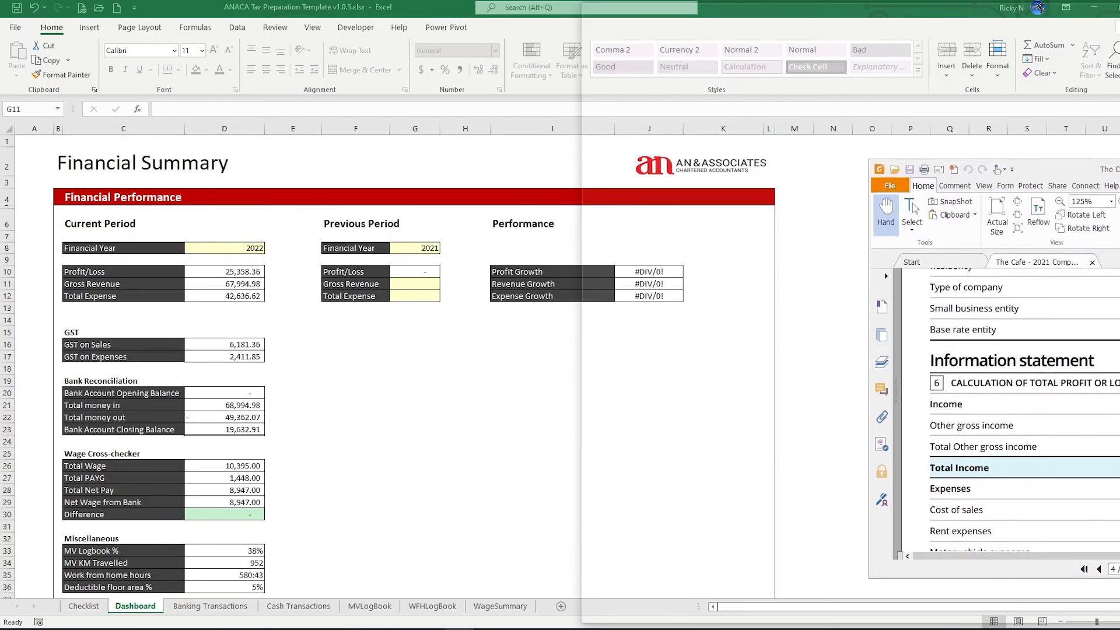
drag(1108, 158, 1119, 190)
click(955, 266)
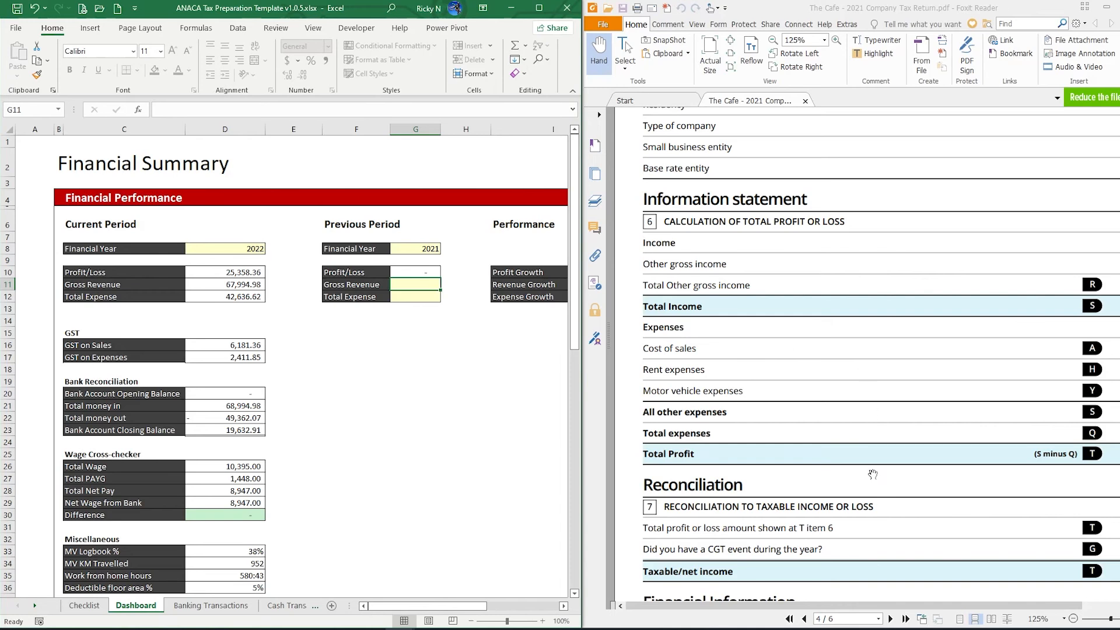
drag(926, 606, 989, 605)
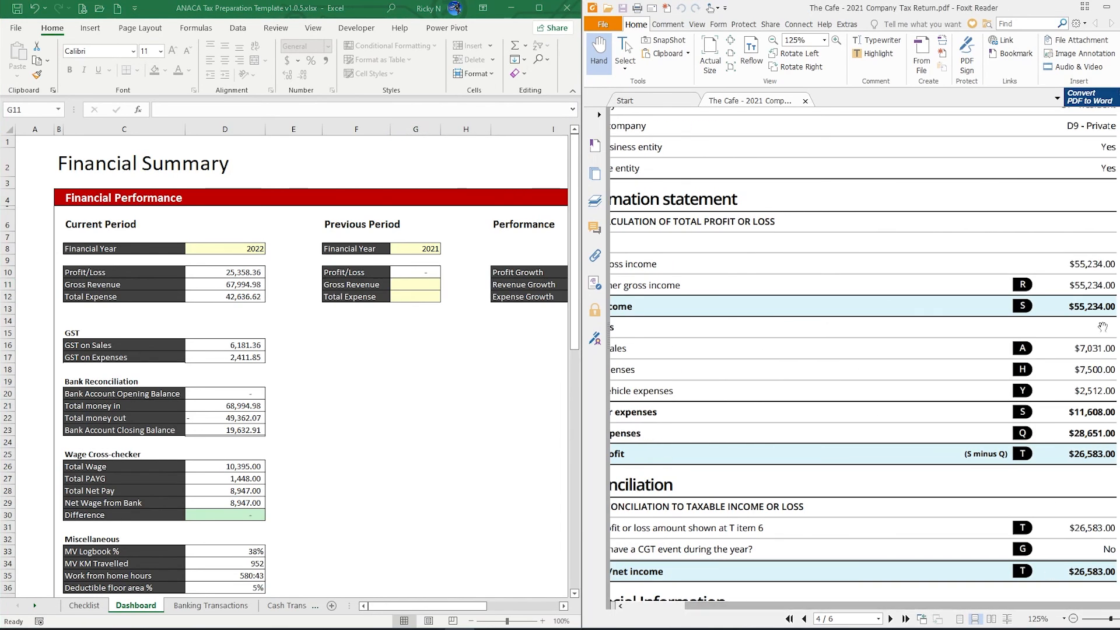
click(416, 285)
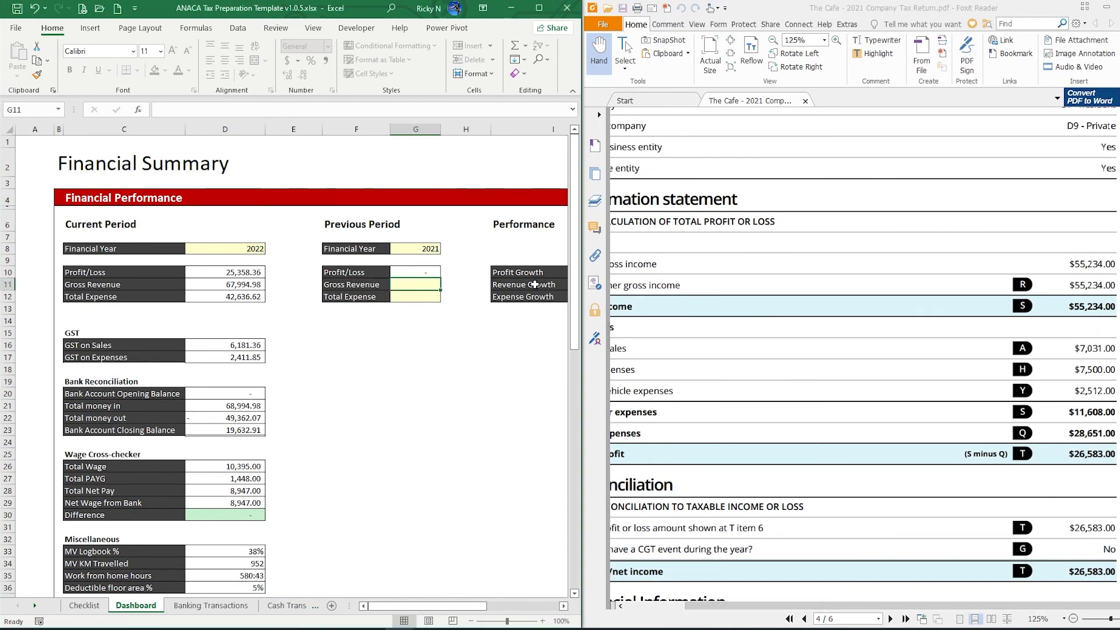
text(55234)
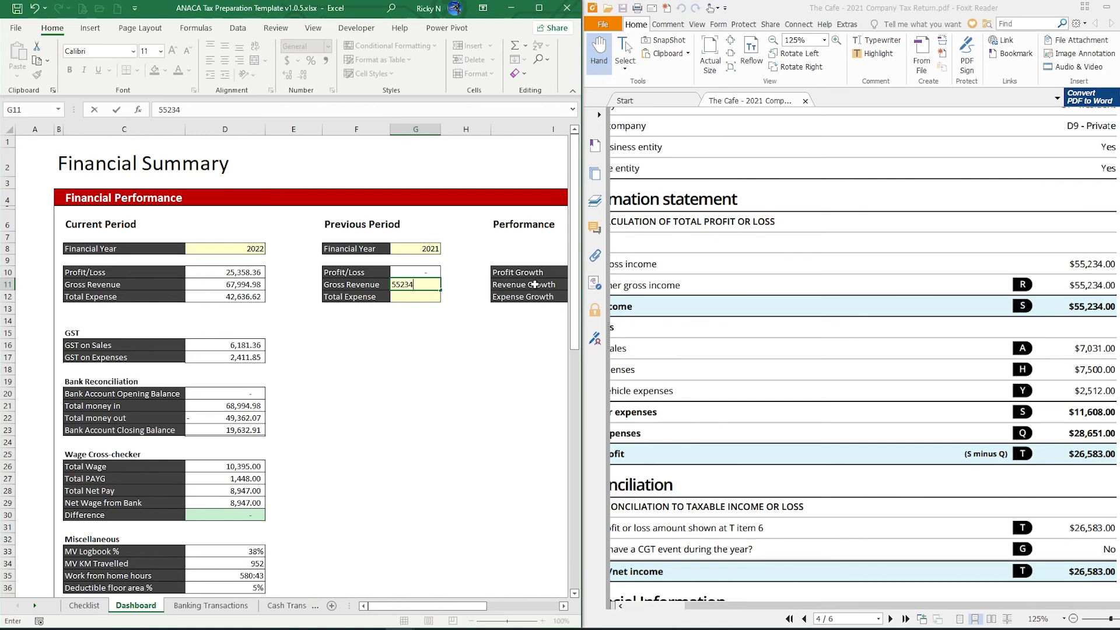
key(Return)
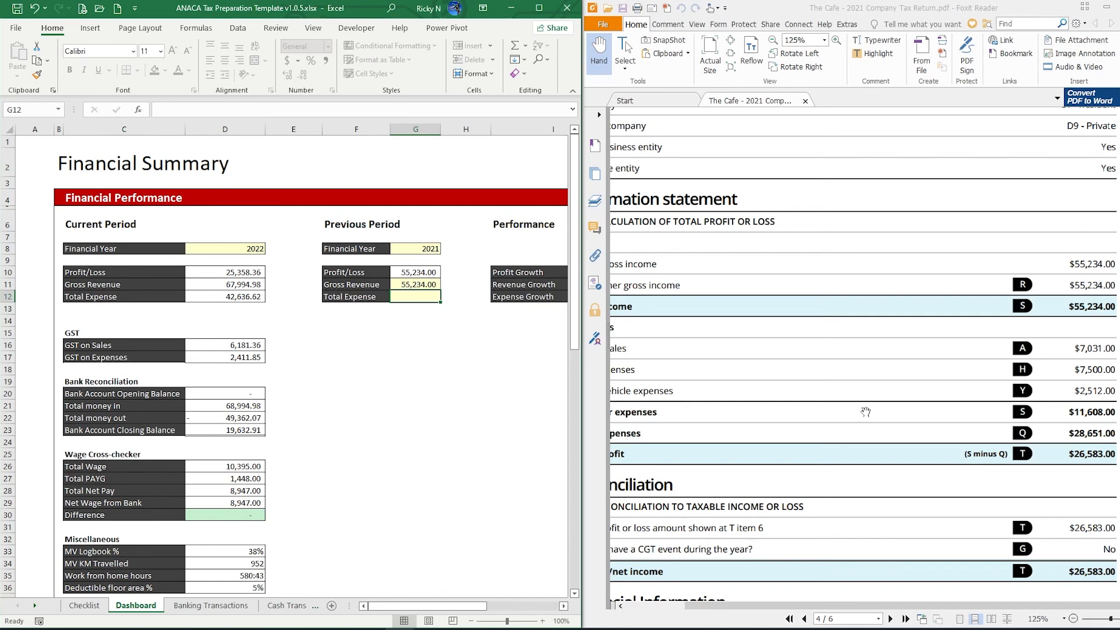
Enter 28,651 as previous Total Expense in G12 and check the Profit/Loss in G10
drag(865, 412, 648, 286)
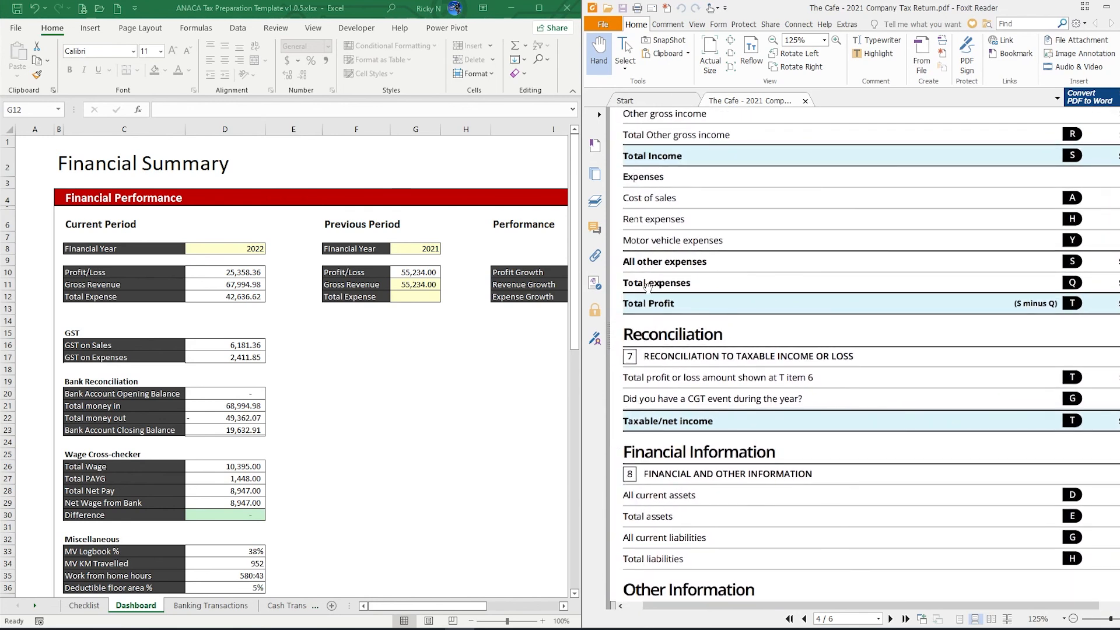
drag(1094, 286, 1055, 299)
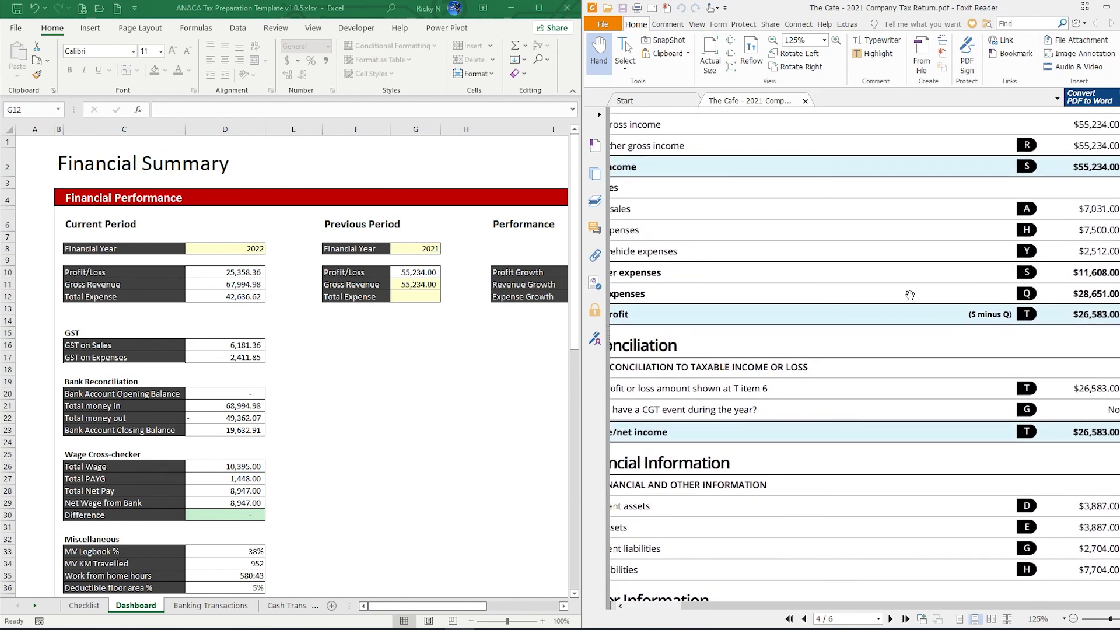
click(413, 297)
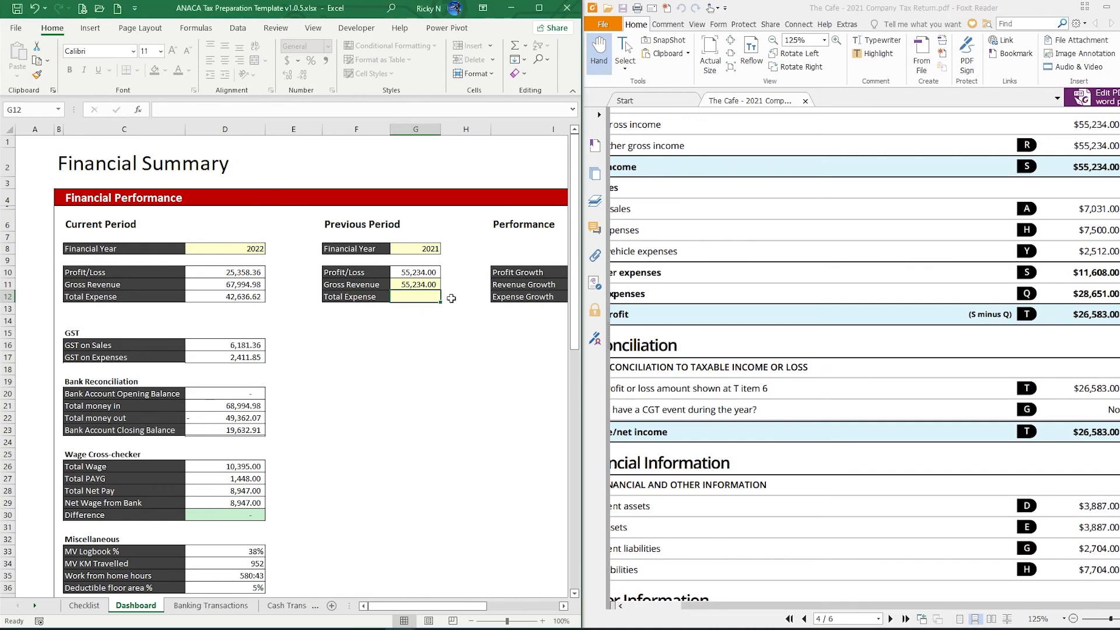
text(28,6)
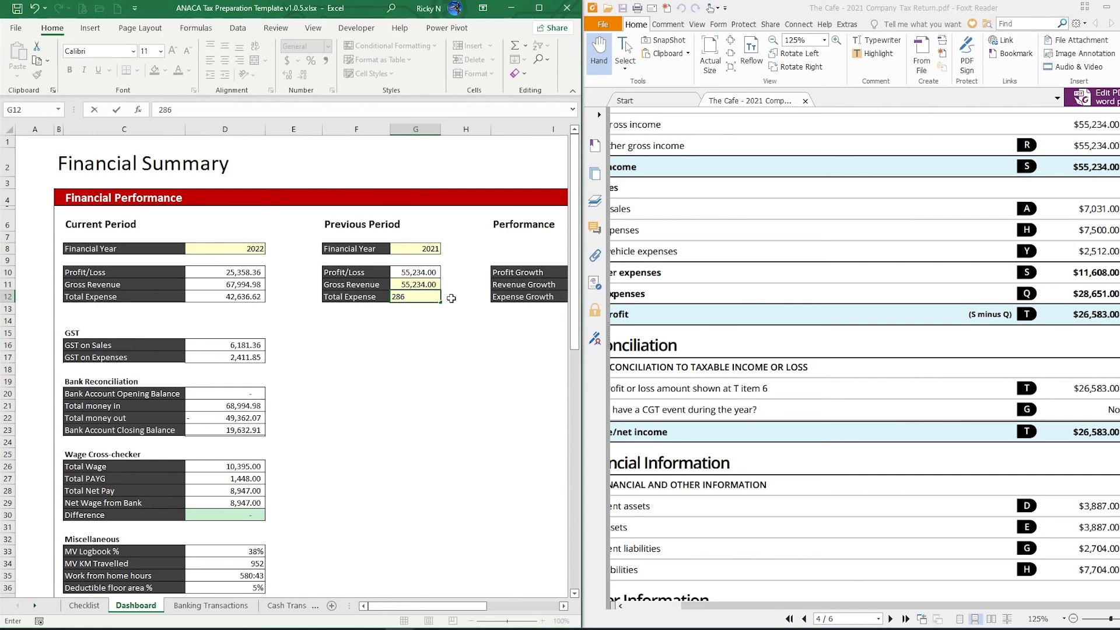
text(51)
key(Return)
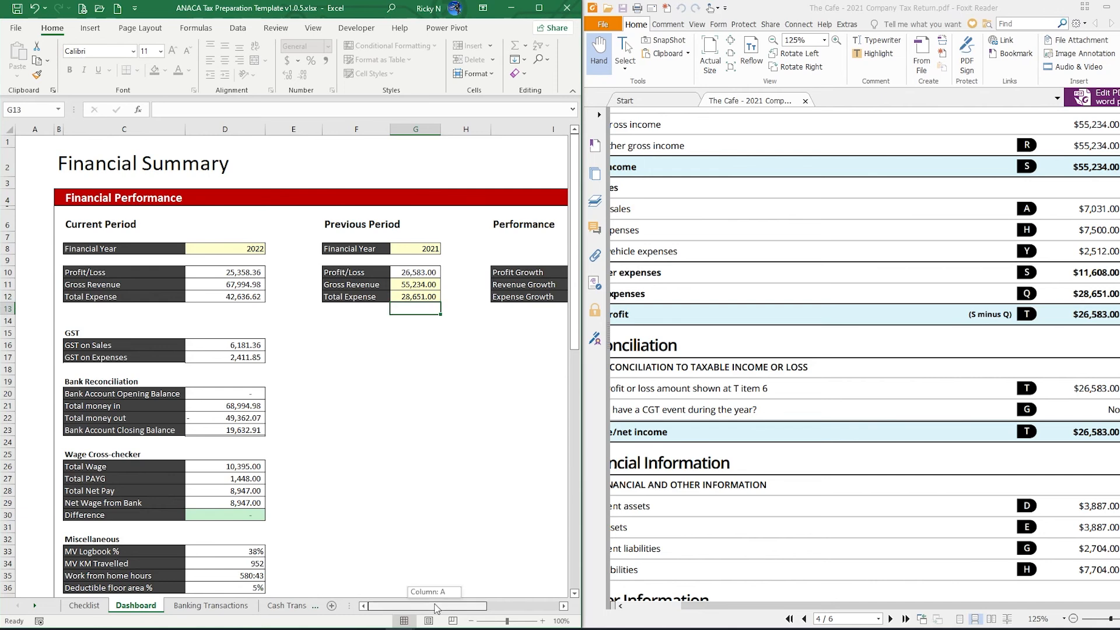
click(405, 275)
drag(450, 607, 449, 611)
scroll(911, 441, down, 1)
drag(911, 441, 883, 334)
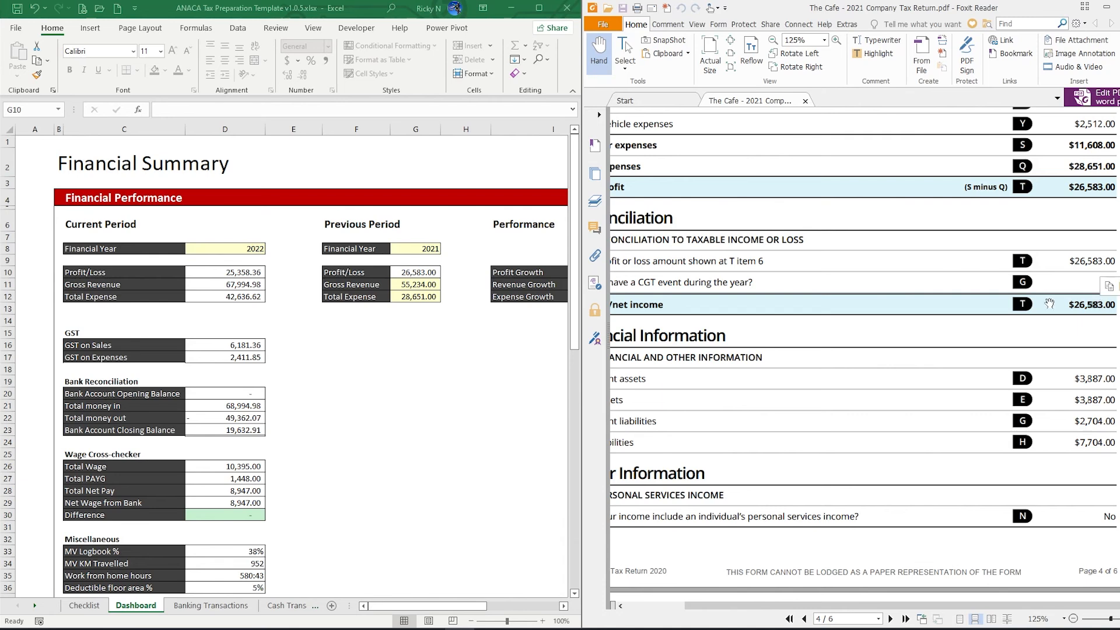
click(417, 273)
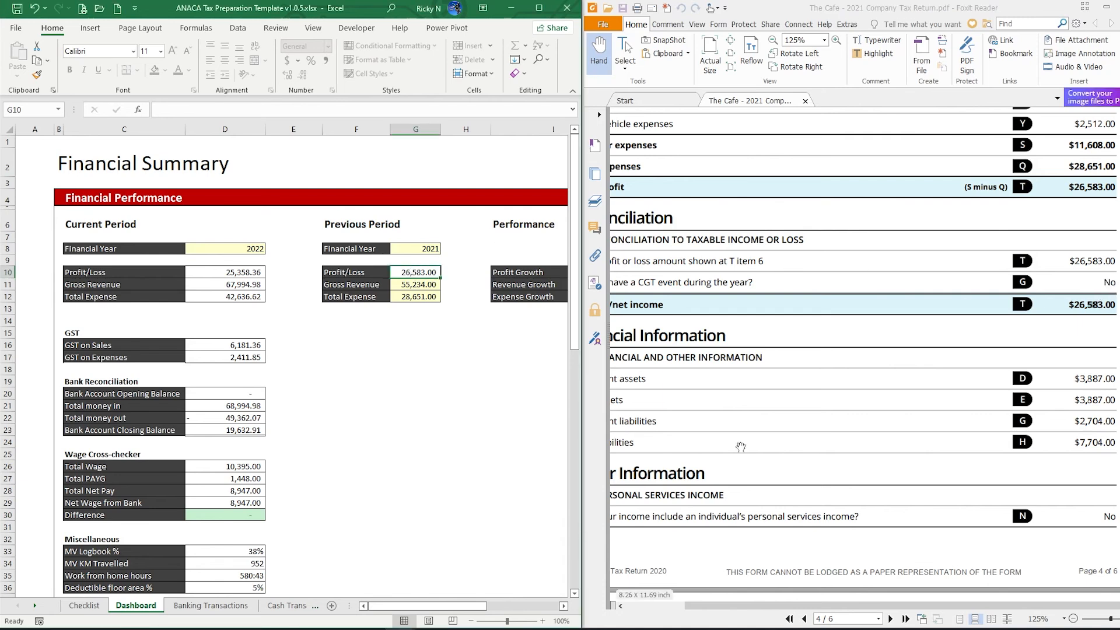
Close the tax return PDF and bring the documents folder forward
drag(1007, 9, 824, 46)
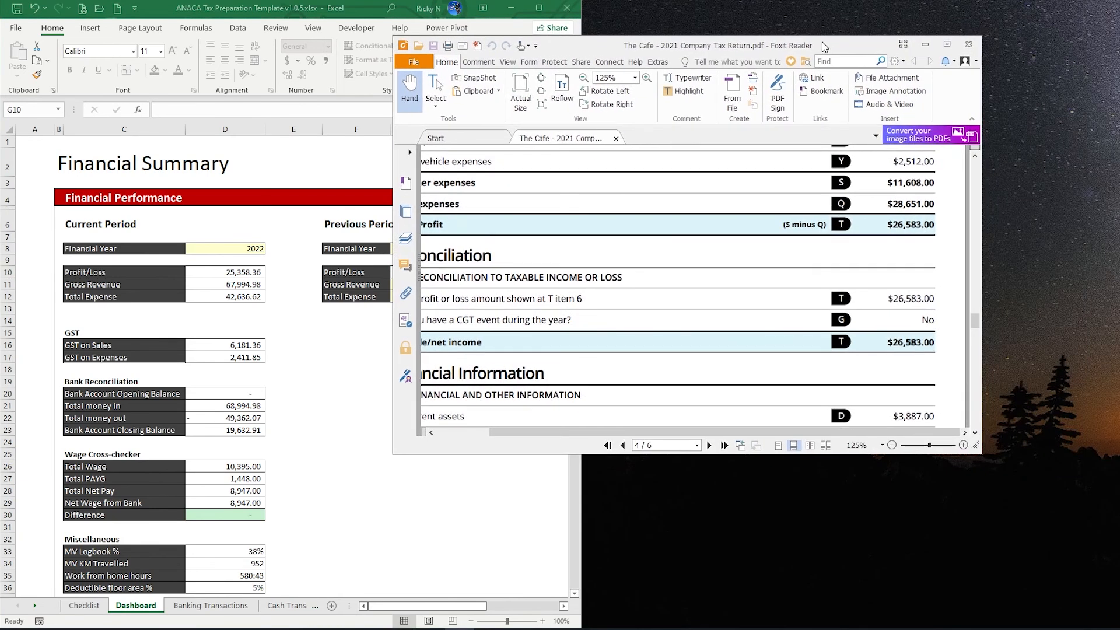
click(968, 45)
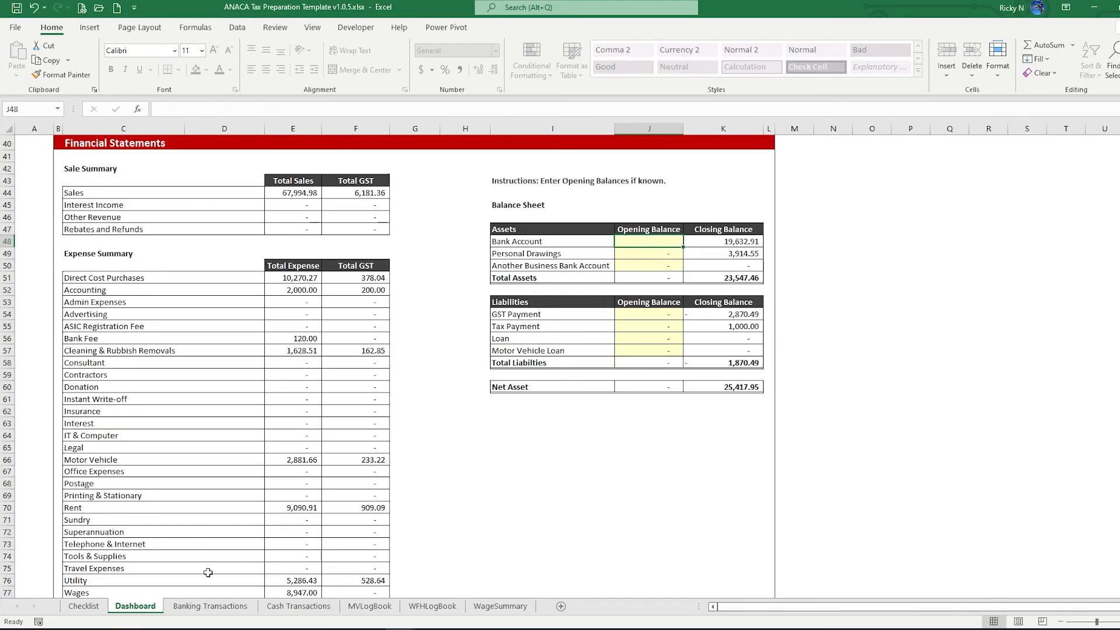
click(400, 629)
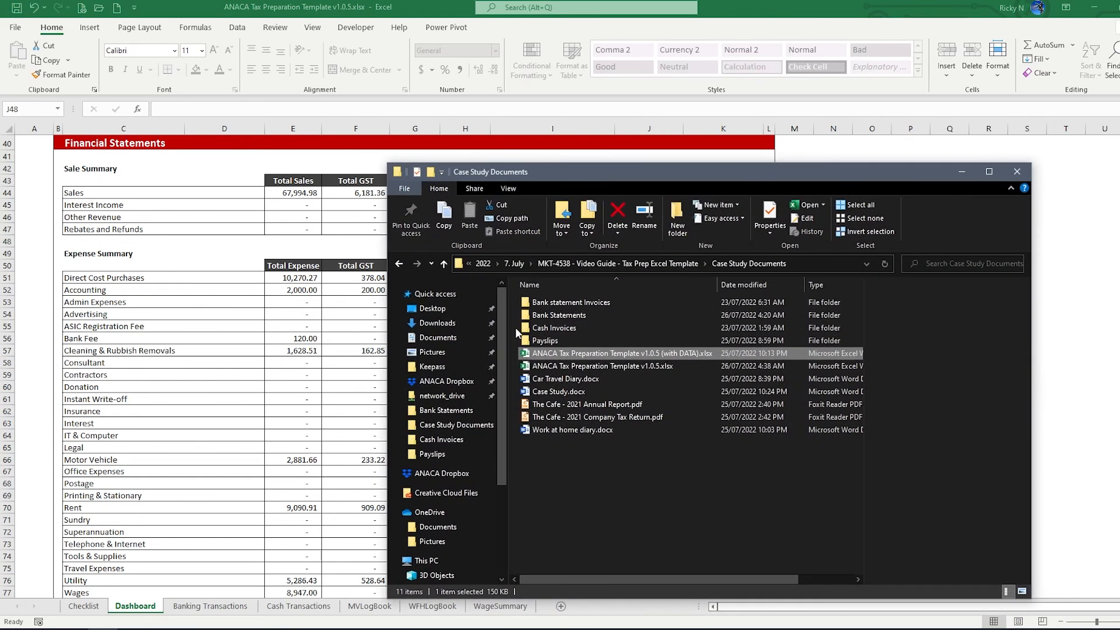
double_click(548, 320)
double_click(549, 318)
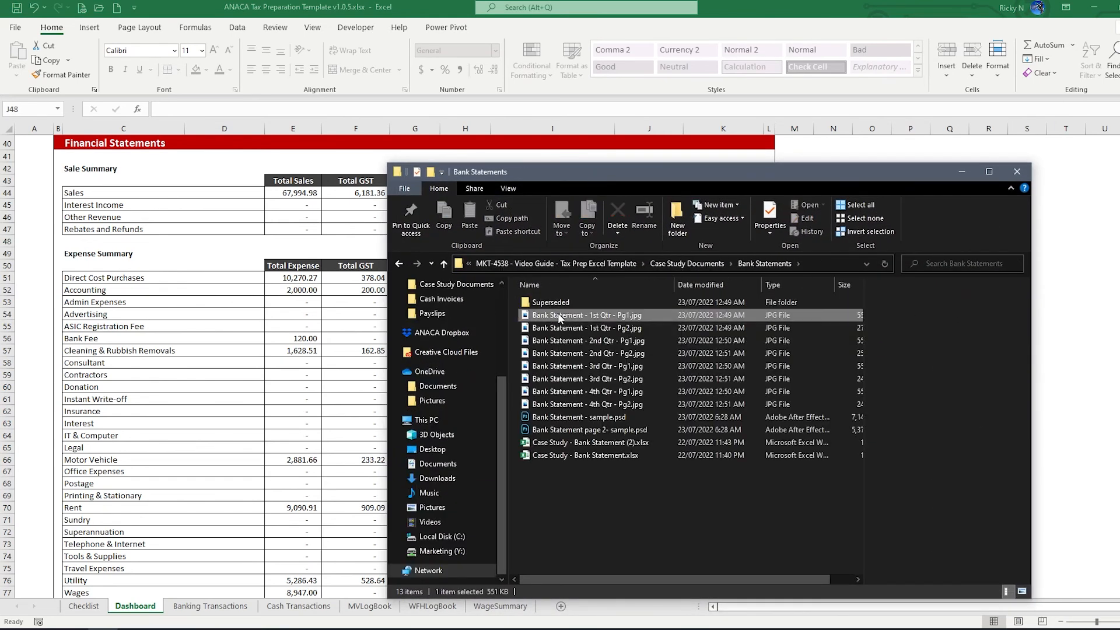
click(986, 83)
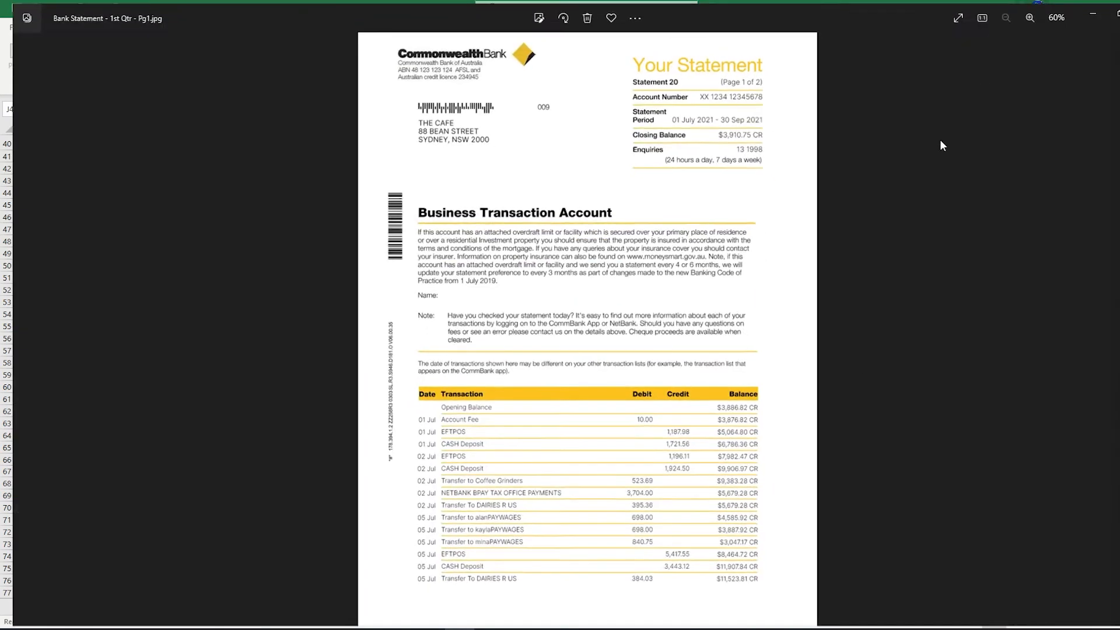
scroll(705, 423, up, 2)
scroll(692, 426, up, 3)
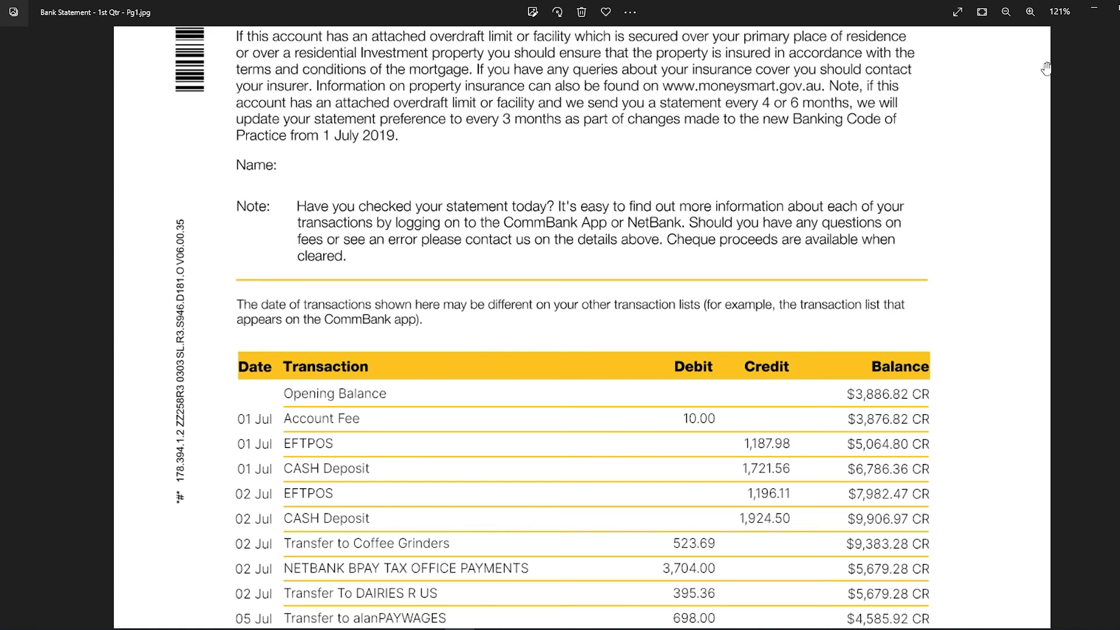
click(1092, 12)
click(961, 168)
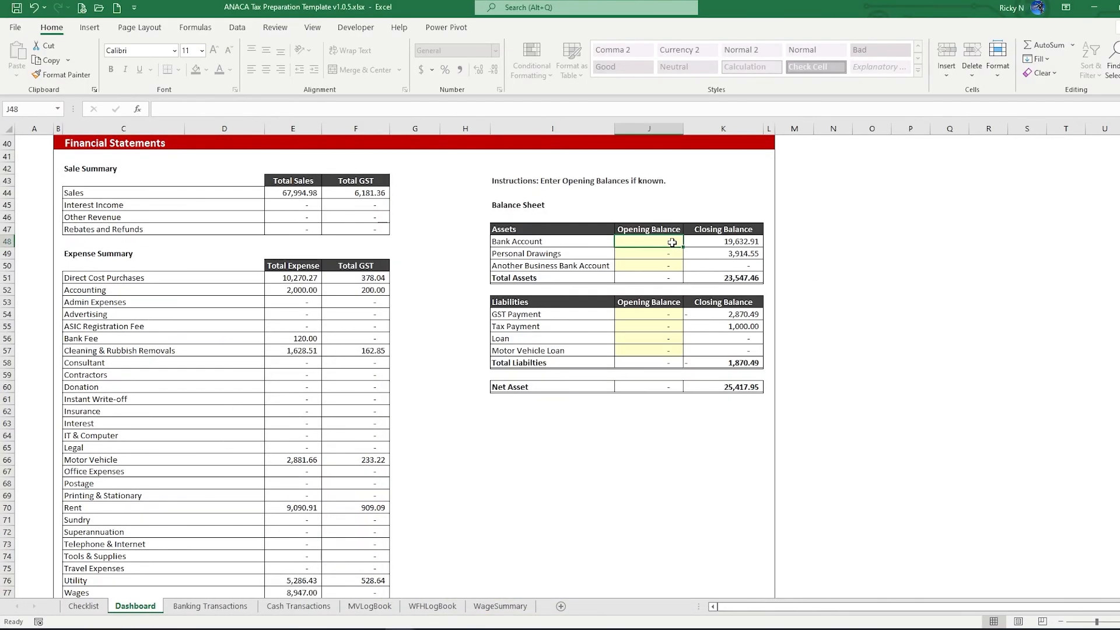
Enter 3,886.82 as the Bank Account opening balance and switch to the Case Study Documents folder
text(3886.82)
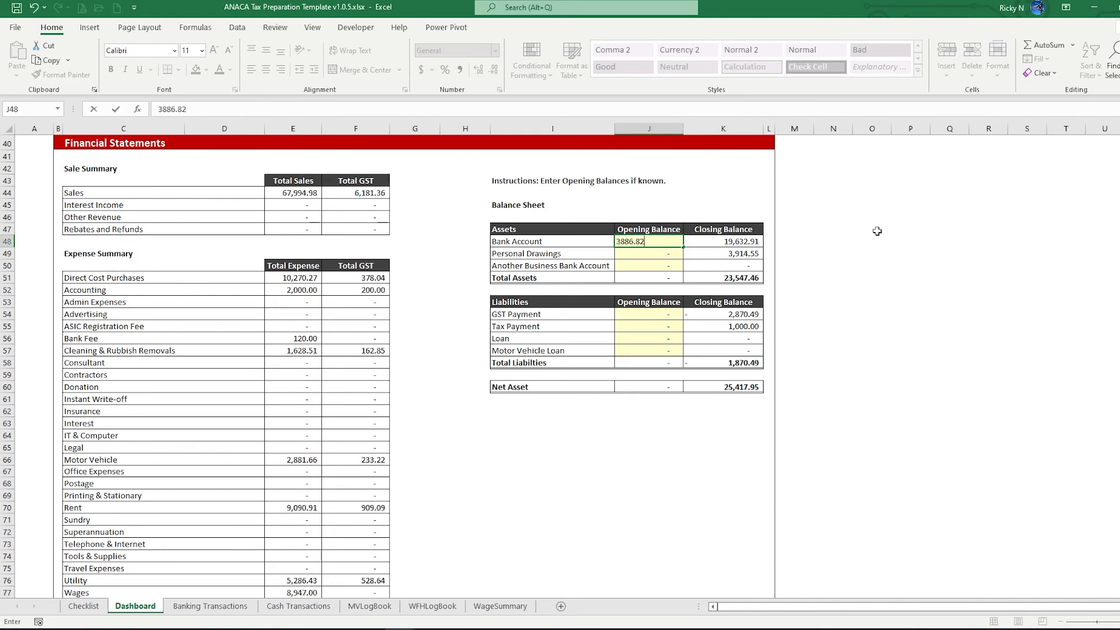
key(Return)
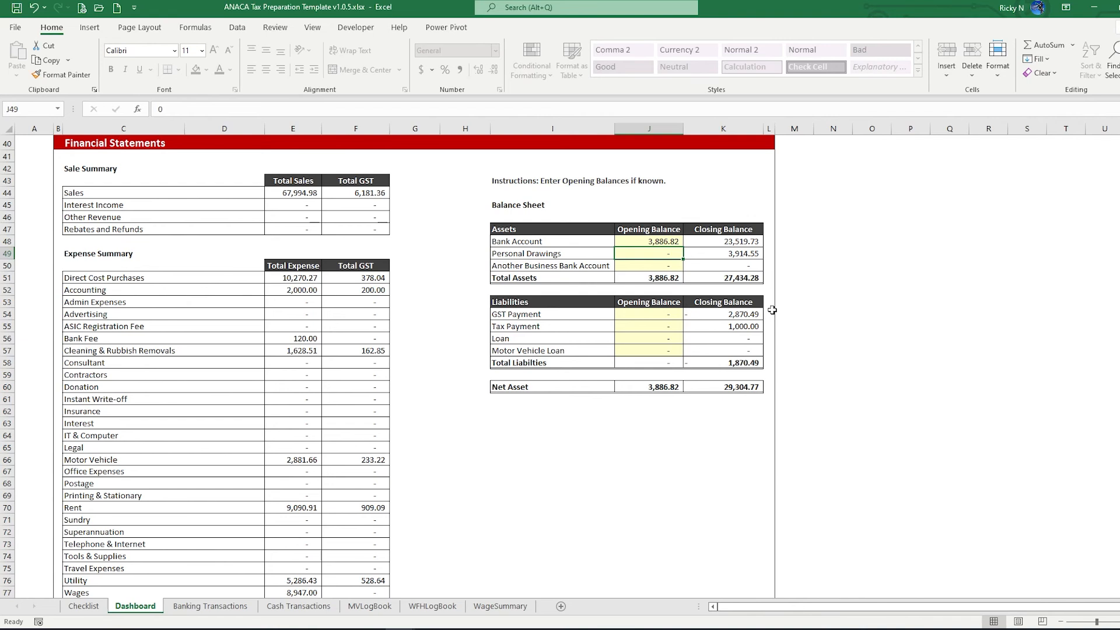
click(639, 268)
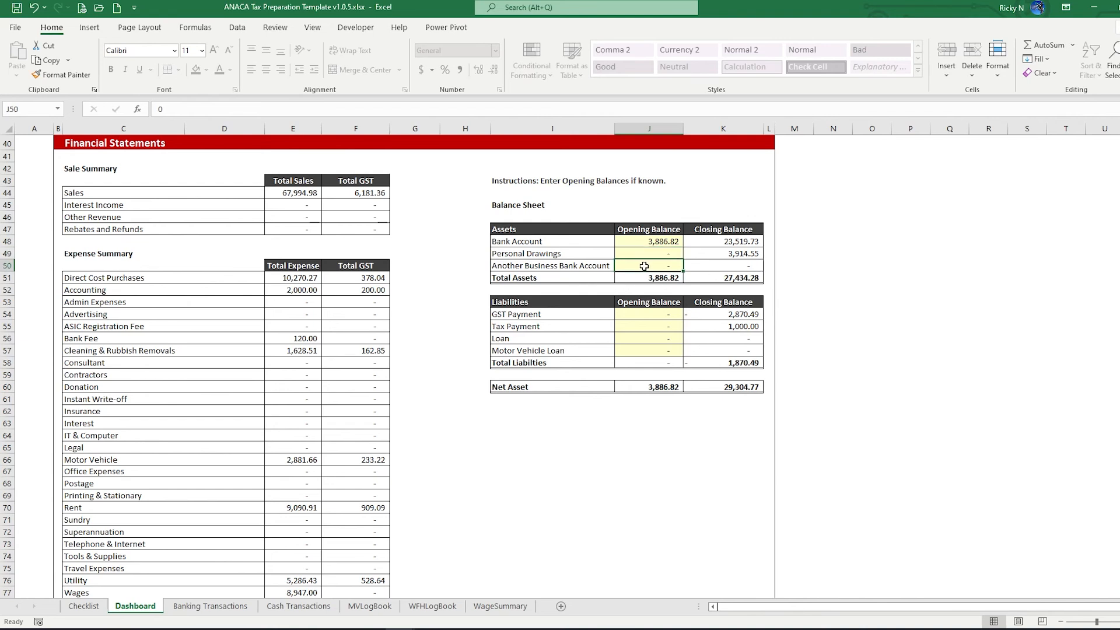
key(Up)
key(Up)
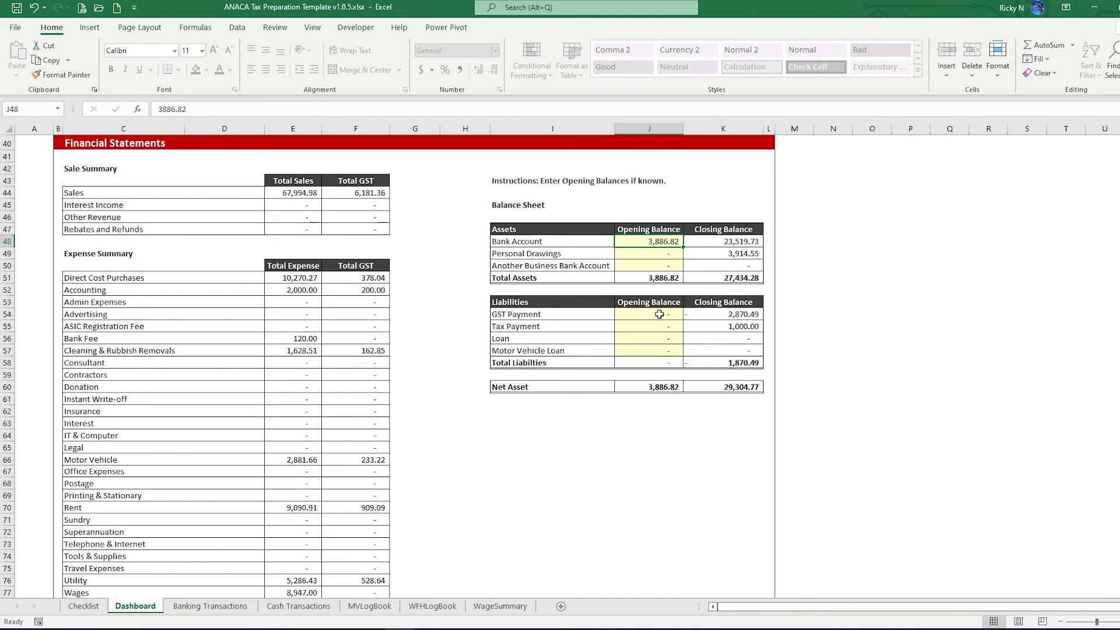
key(alt+Tab)
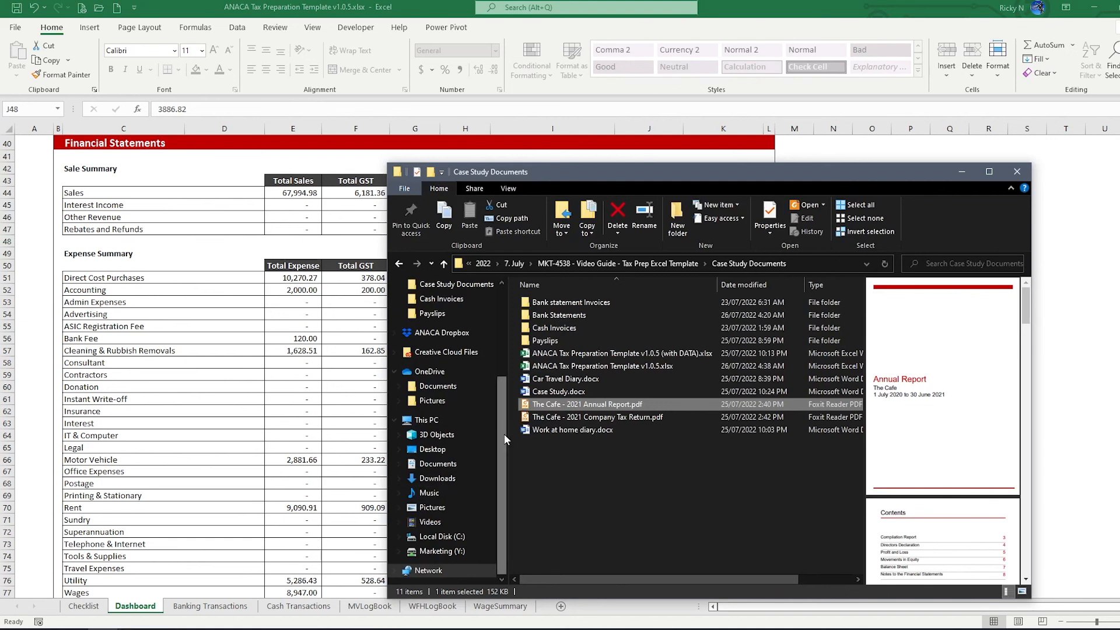
Open The Cafe 2021 Annual Report at its page 7 Balance Sheet, snapped to the right half
double_click(597, 406)
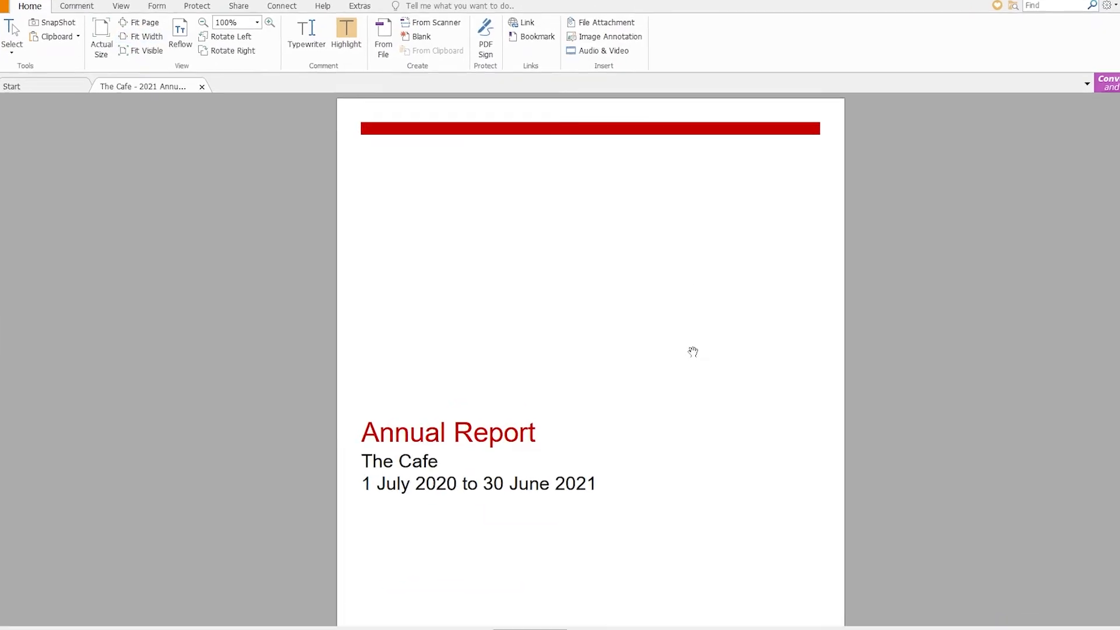
scroll(684, 346, down, 5)
scroll(718, 354, down, 3)
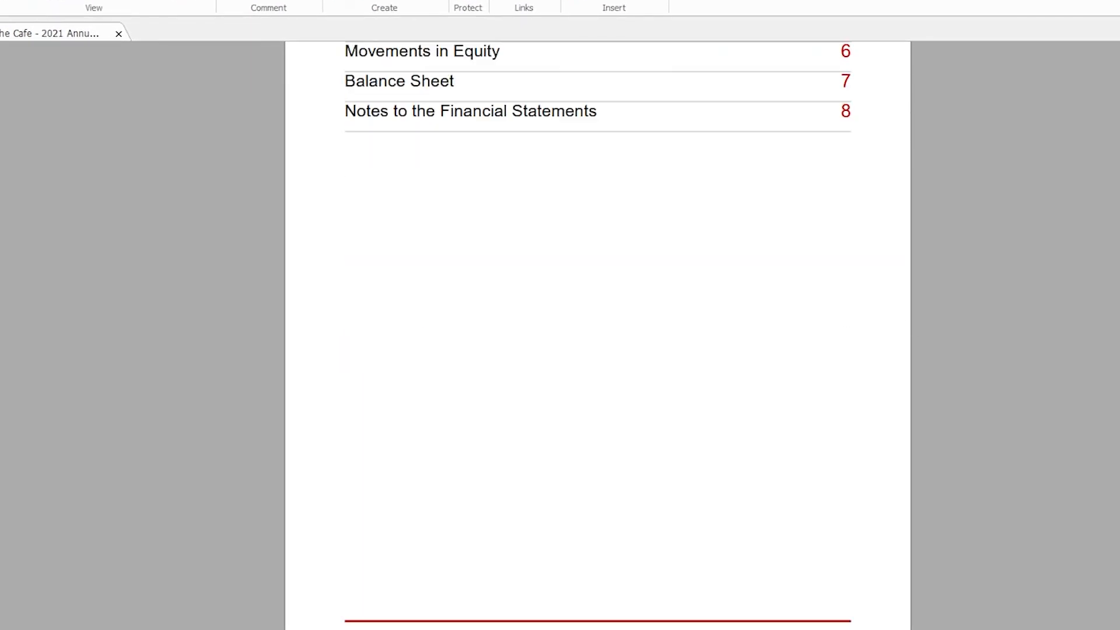
scroll(597, 336, down, 20)
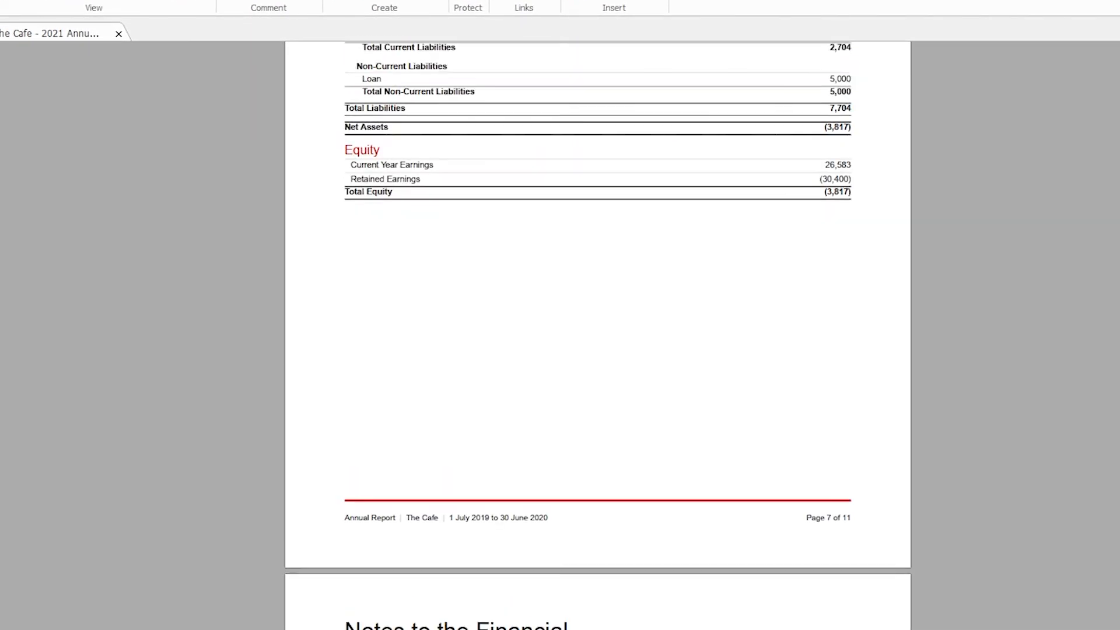
scroll(597, 335, up, 2)
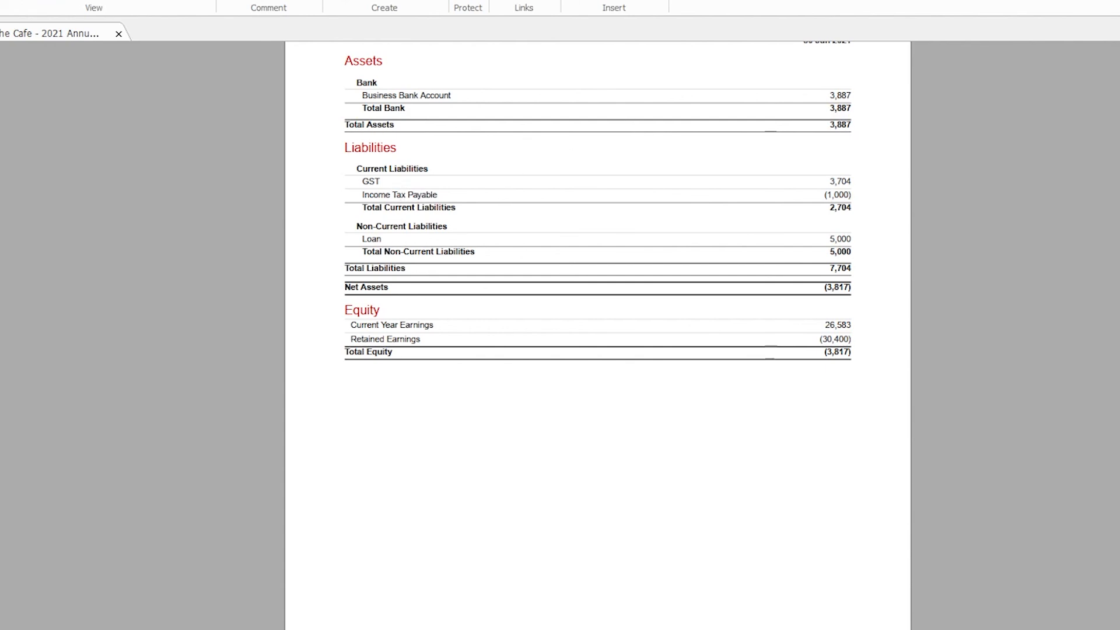
drag(770, 1, 1119, 82)
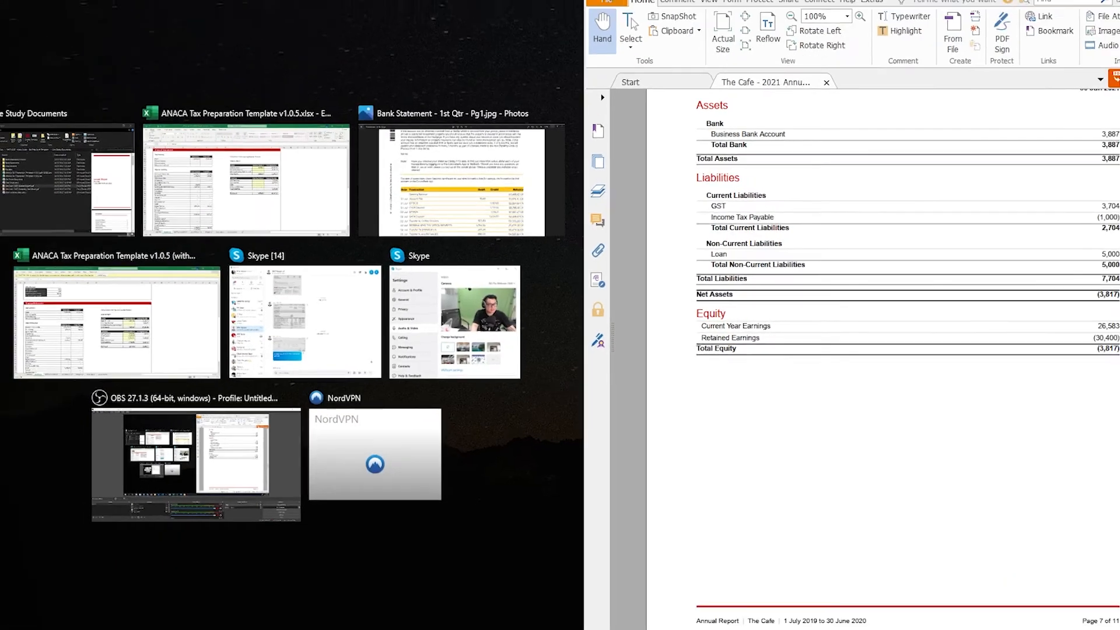
Minimize the case study folder and snap the tax workbook to the left half of the screen
click(914, 167)
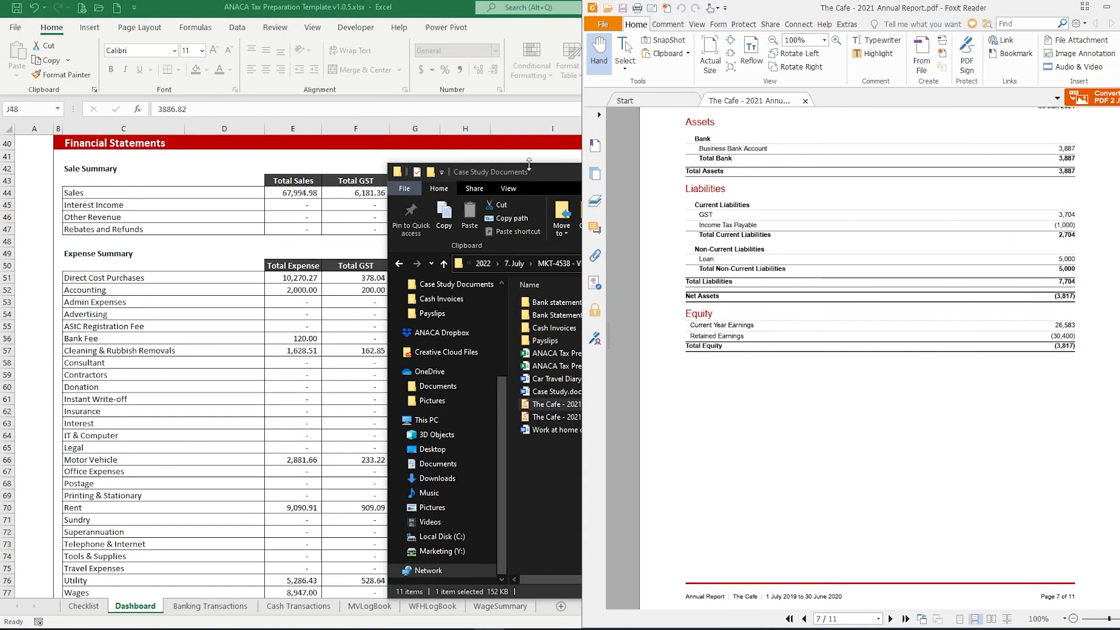
click(514, 172)
click(960, 173)
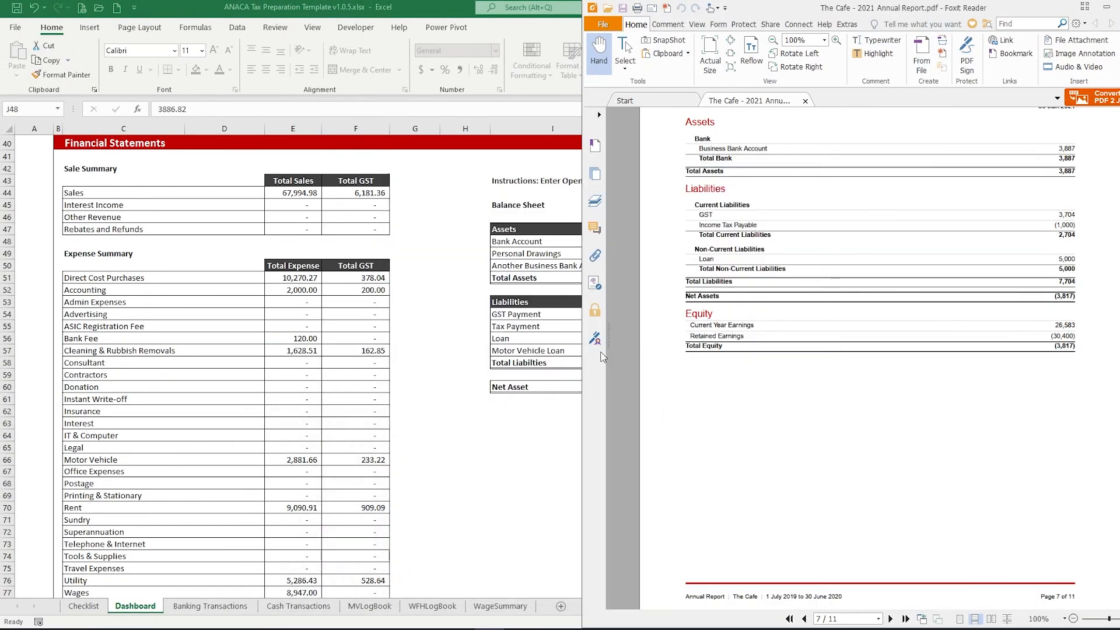
click(523, 397)
key(super+Left)
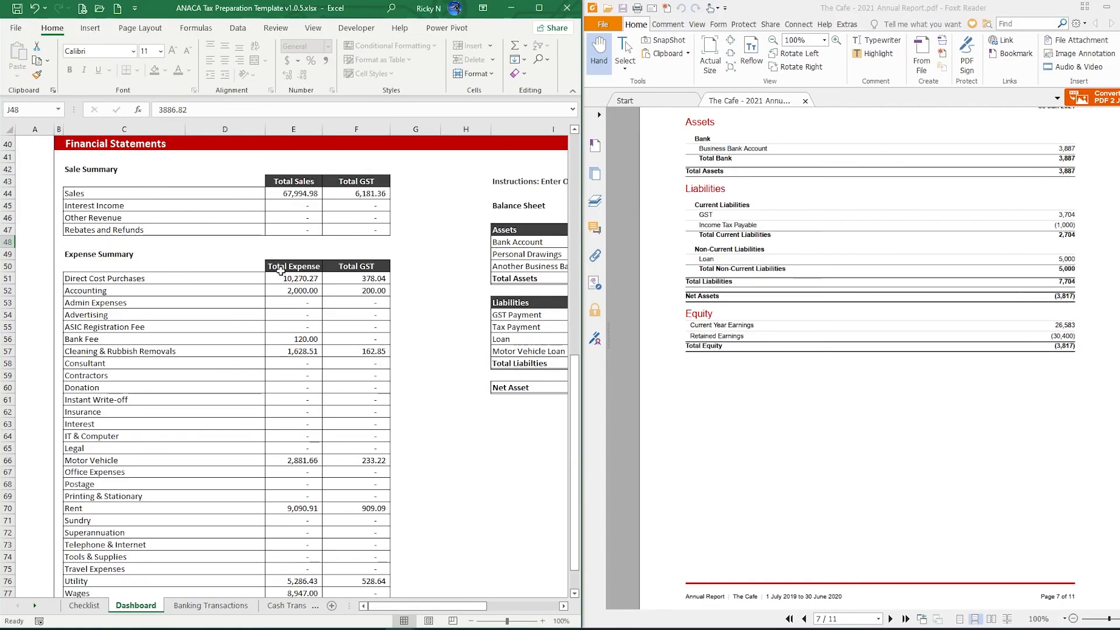
Enter opening balances in J54:J56: GST Payment 3,704, Tax Payment -1,000, Loan 5,000
drag(415, 606, 487, 607)
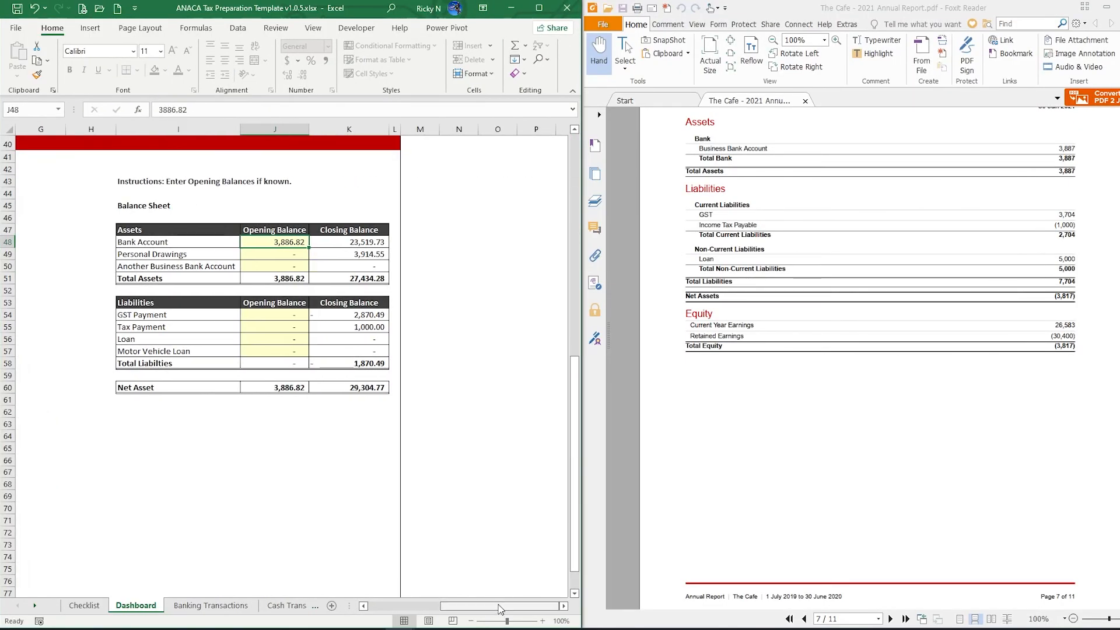
click(295, 318)
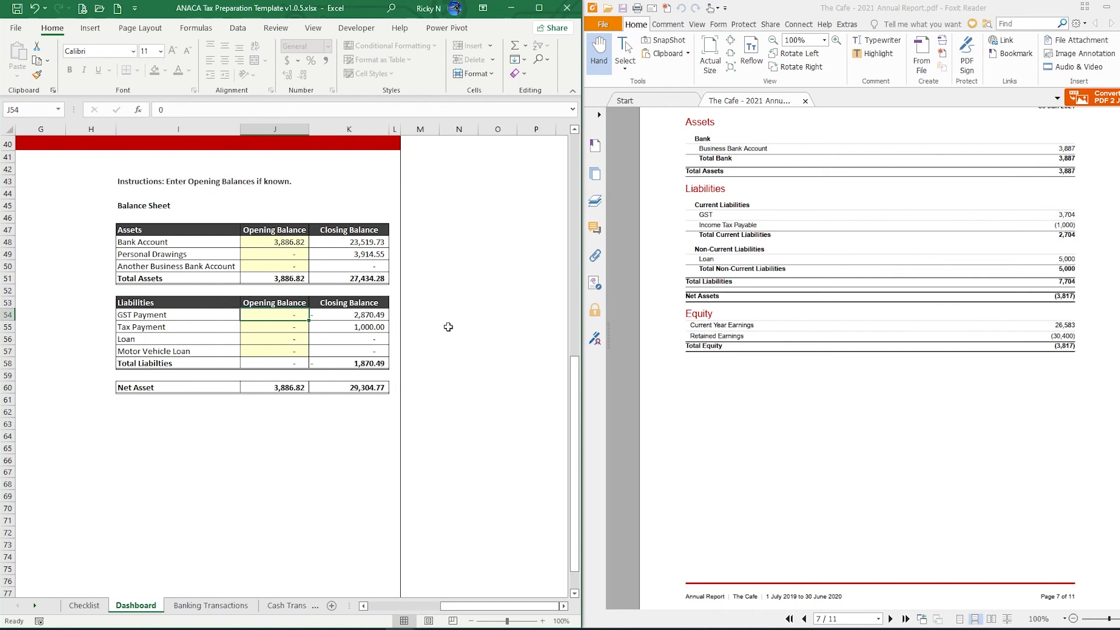
text(3704)
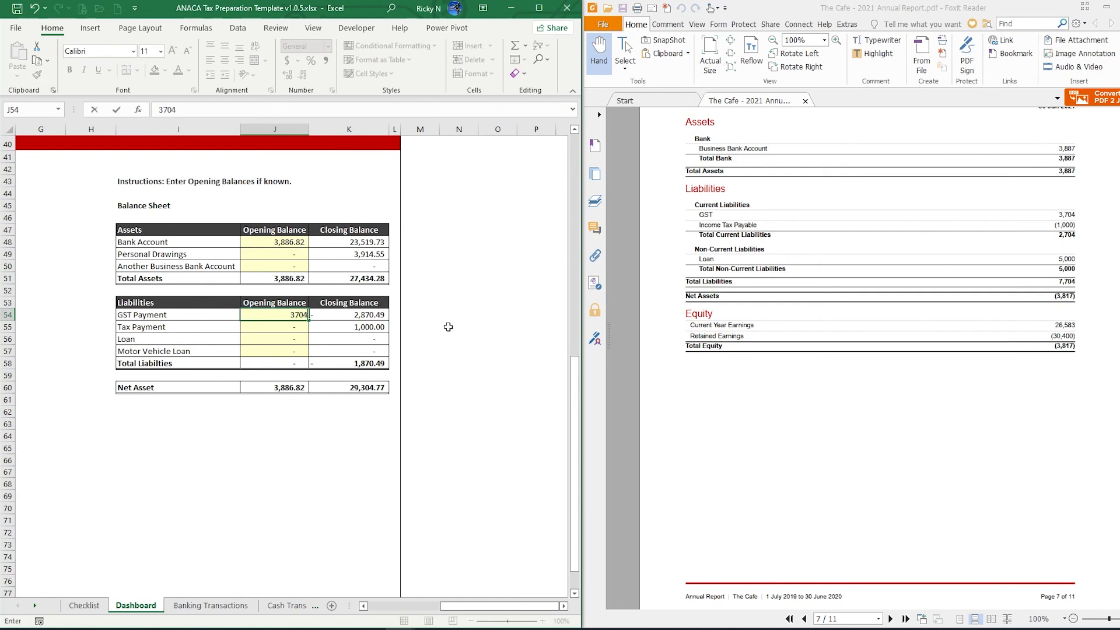
key(Return)
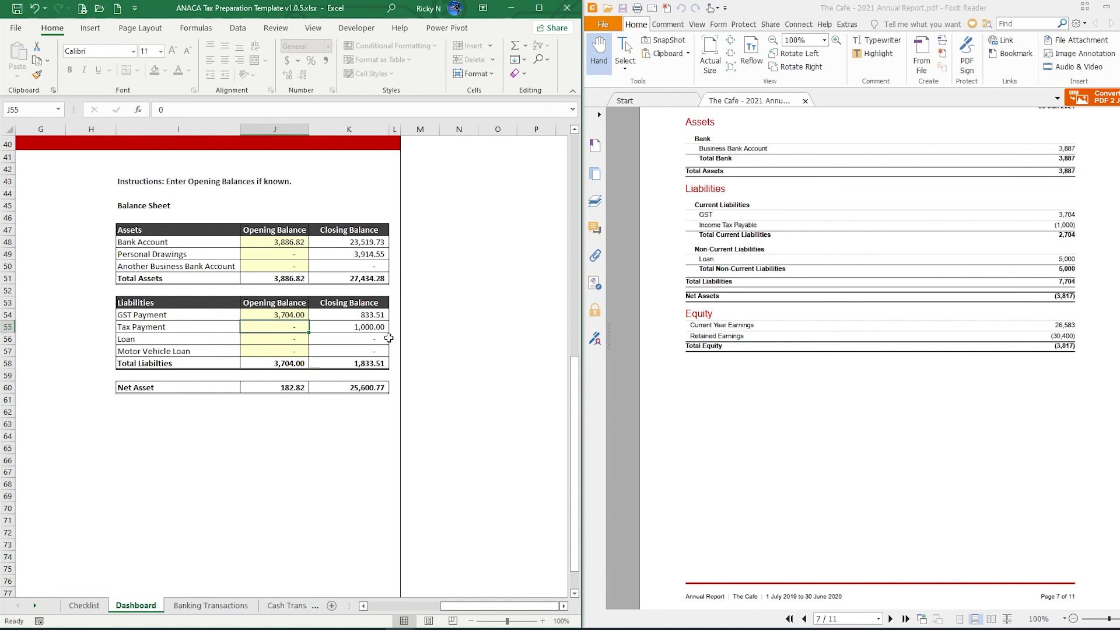
text(- )
text(1,00)
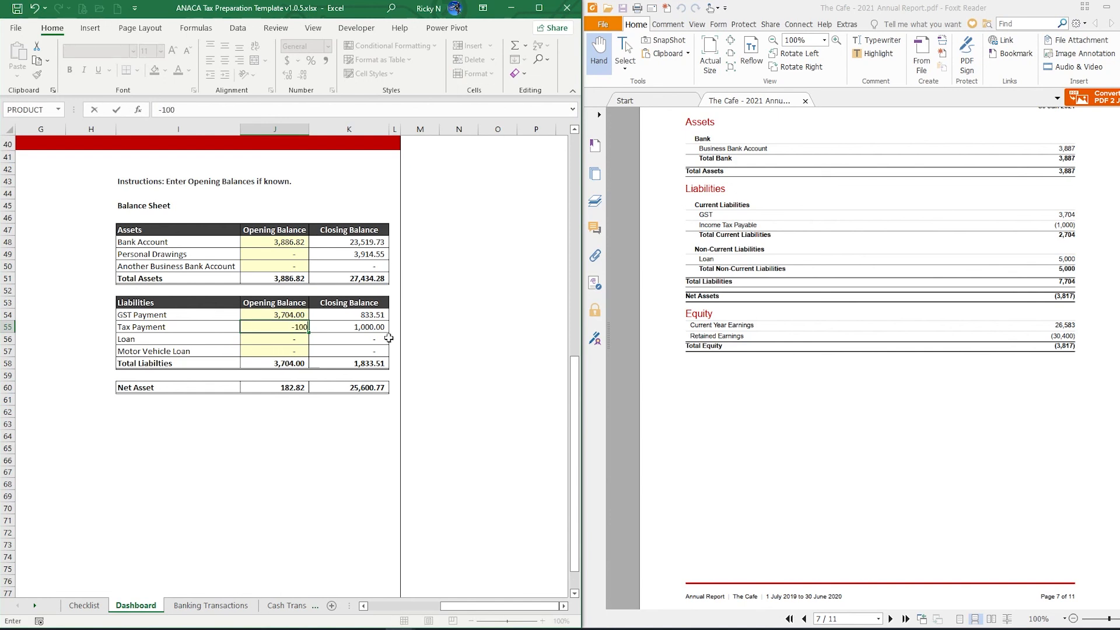
text(0)
key(Return)
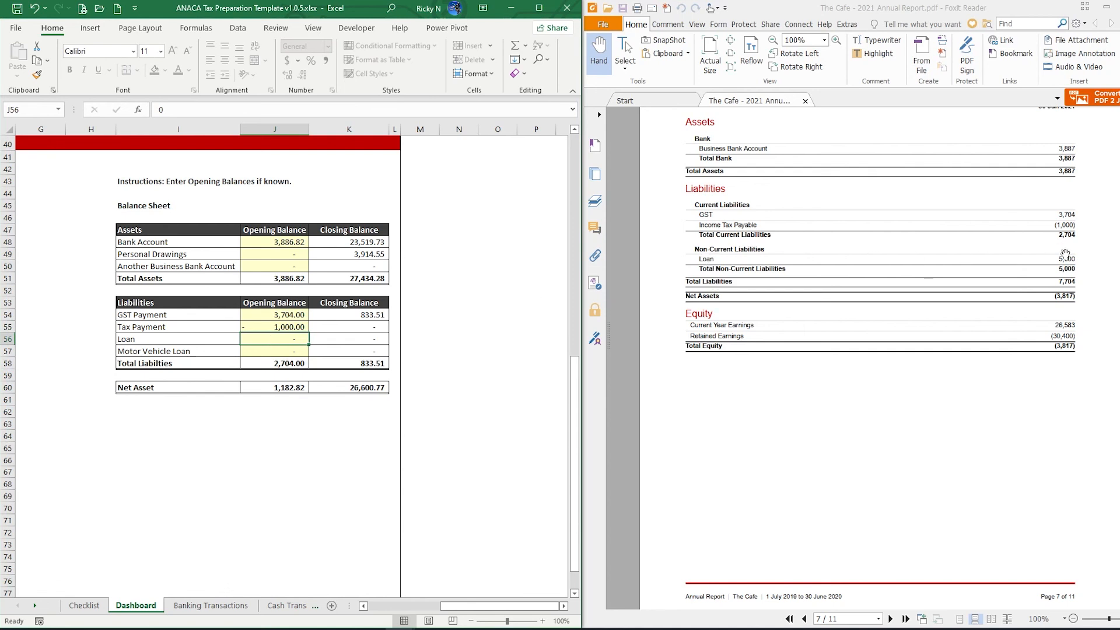
text(5000)
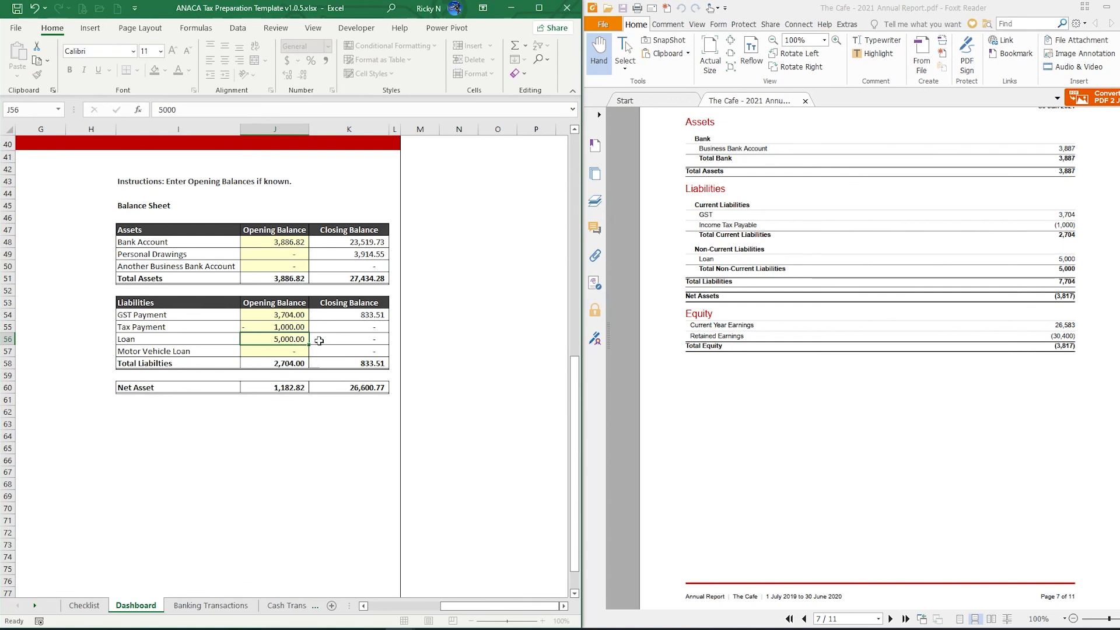
key(Return)
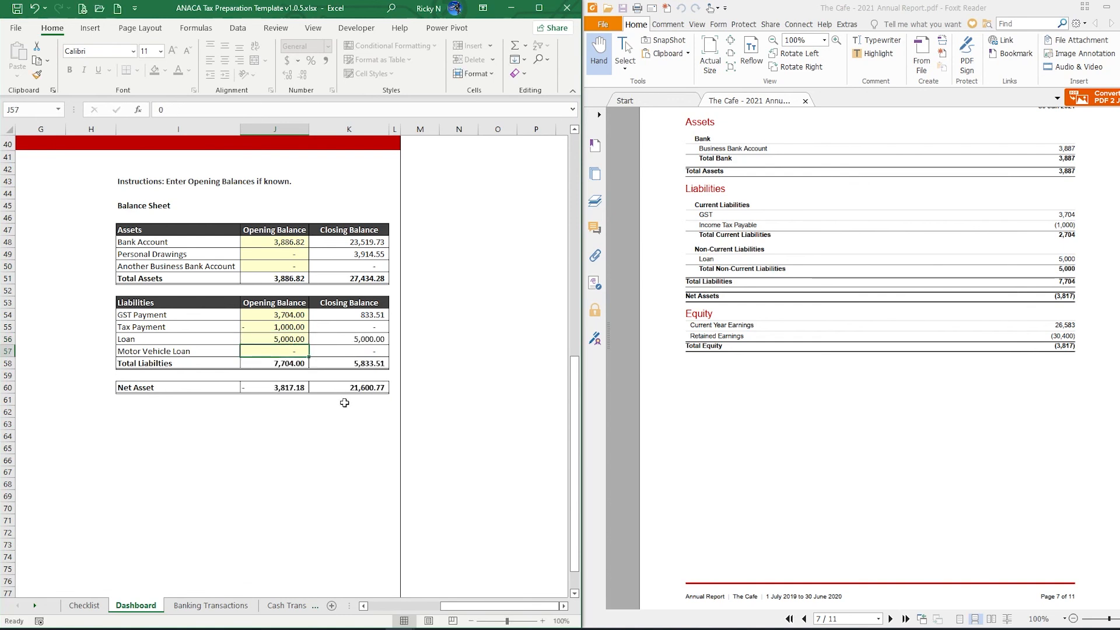
click(346, 432)
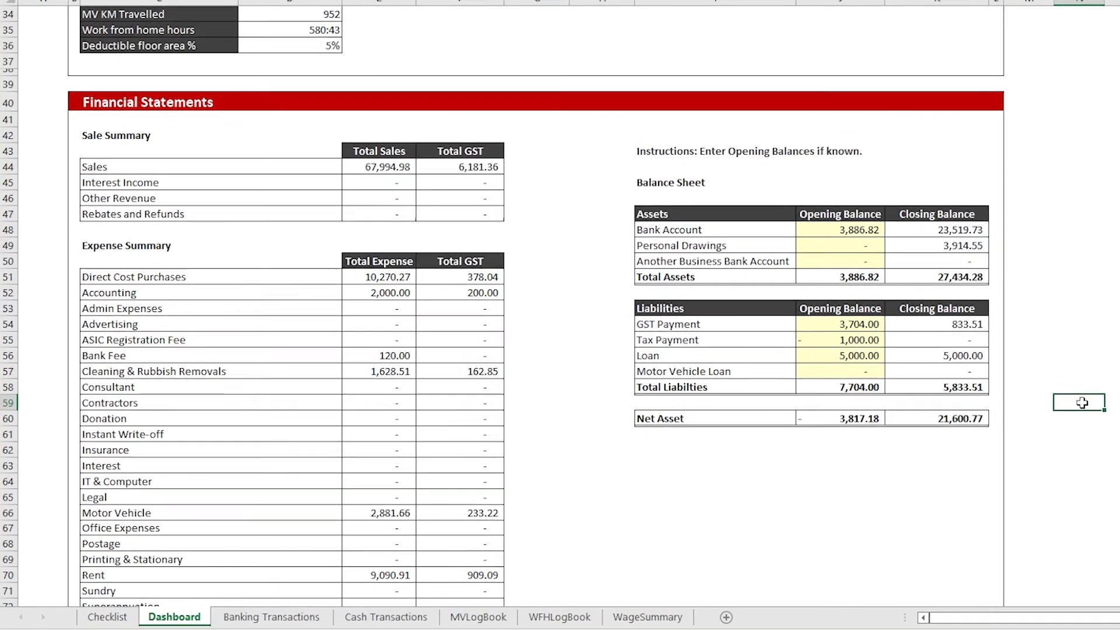
click(790, 433)
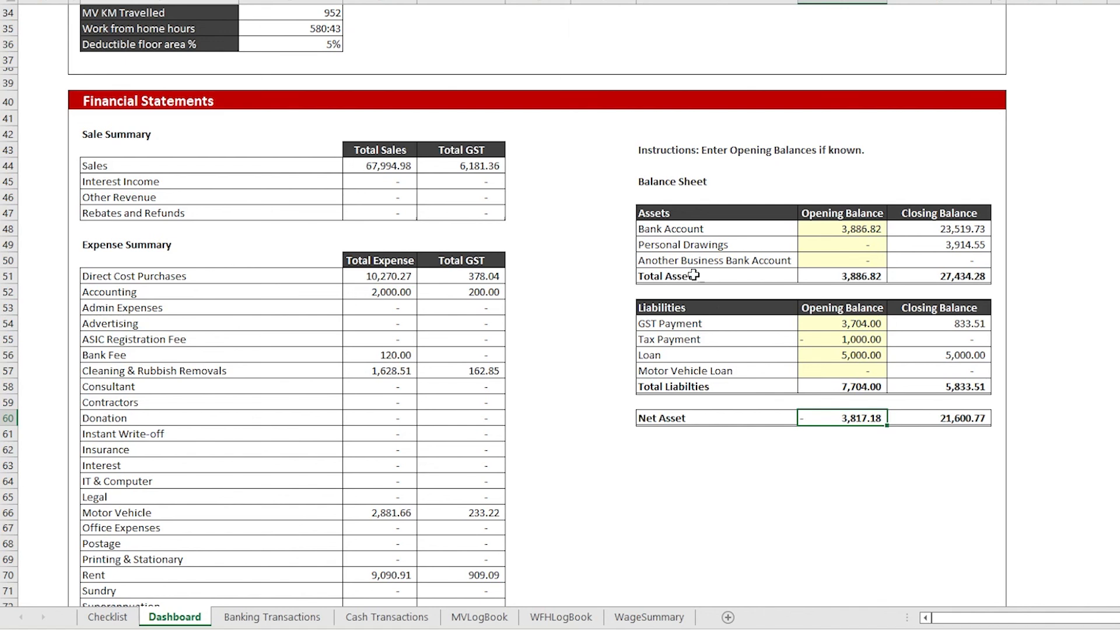
click(651, 211)
drag(789, 228, 968, 274)
click(968, 275)
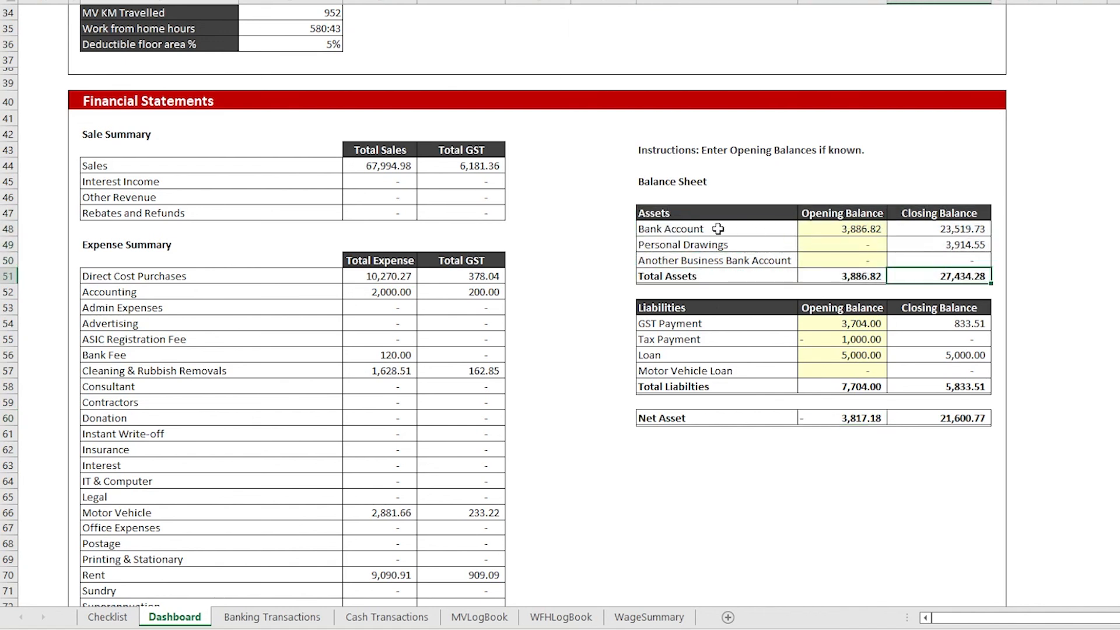
drag(718, 229, 843, 230)
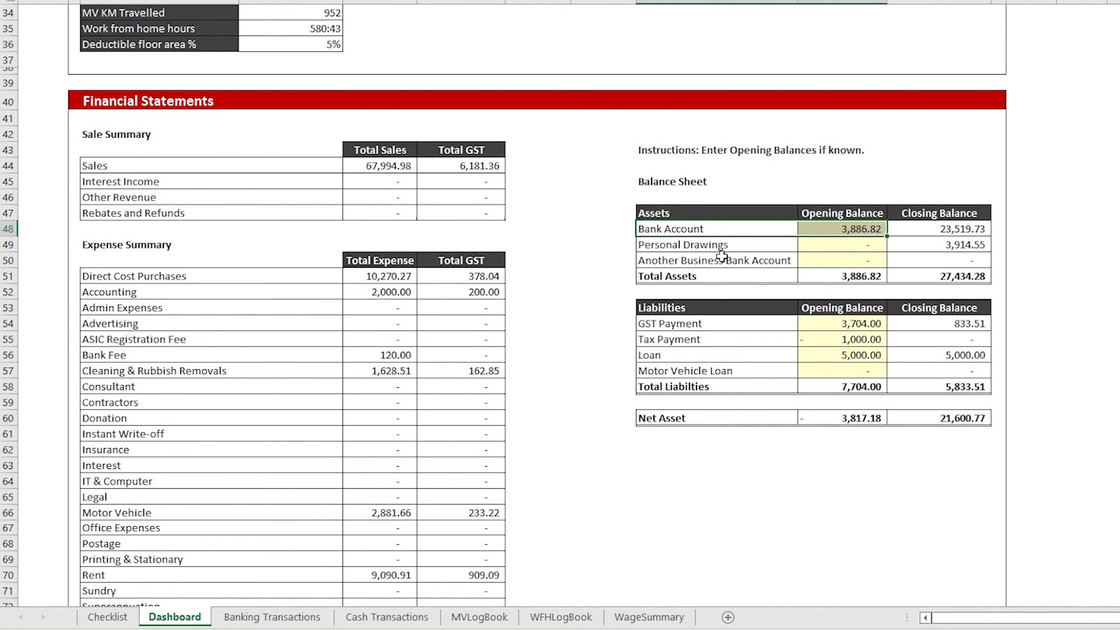
scroll(295, 405, down, 2)
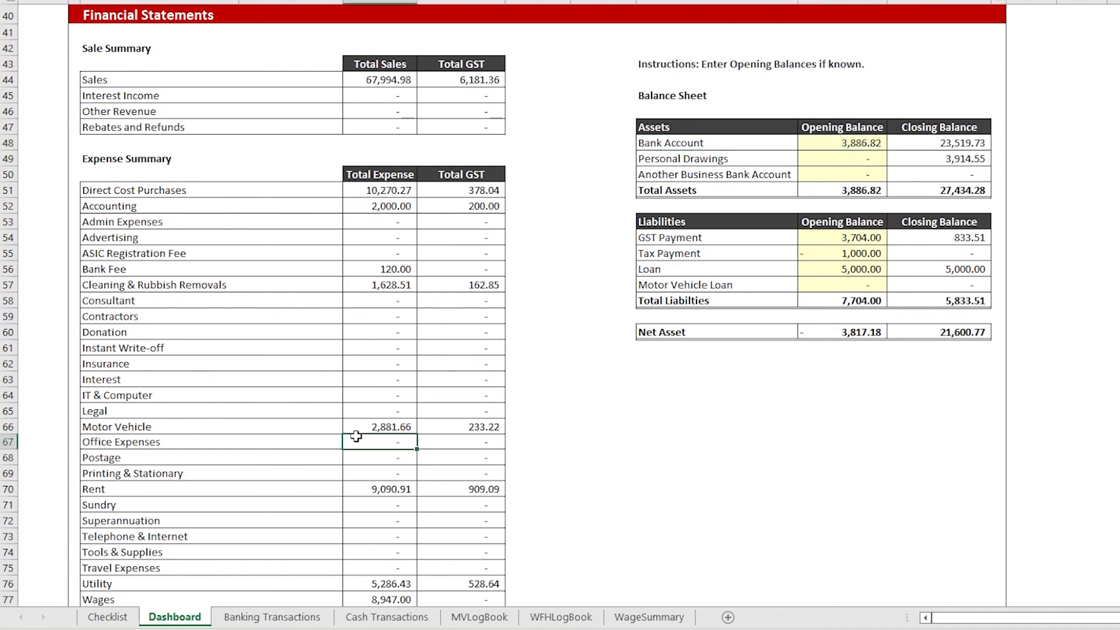
click(344, 435)
click(381, 432)
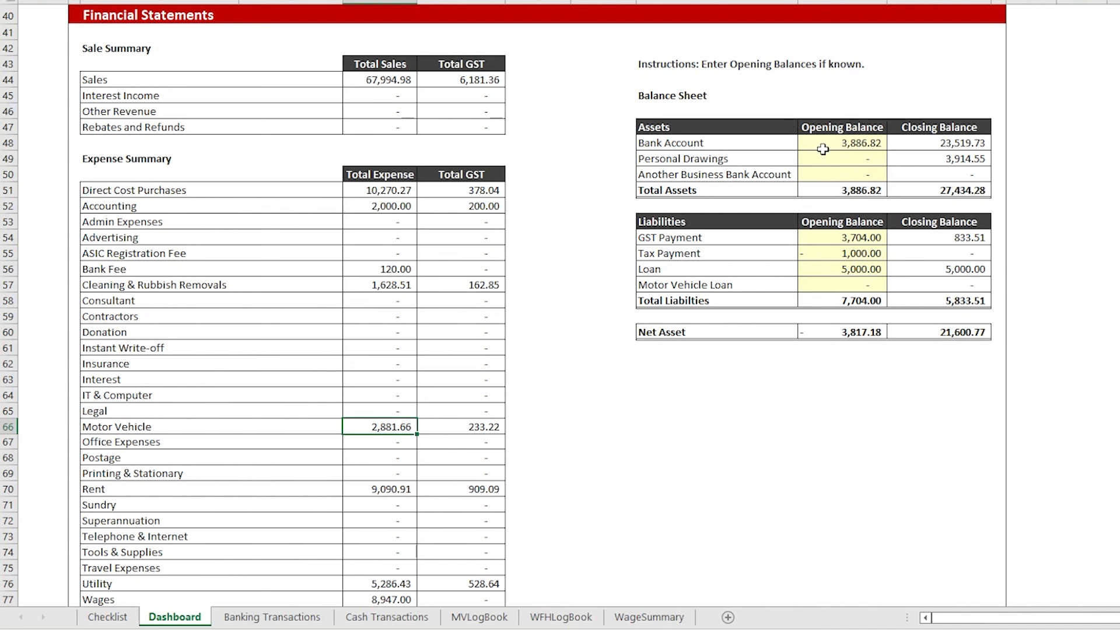
scroll(543, 287, down, 4)
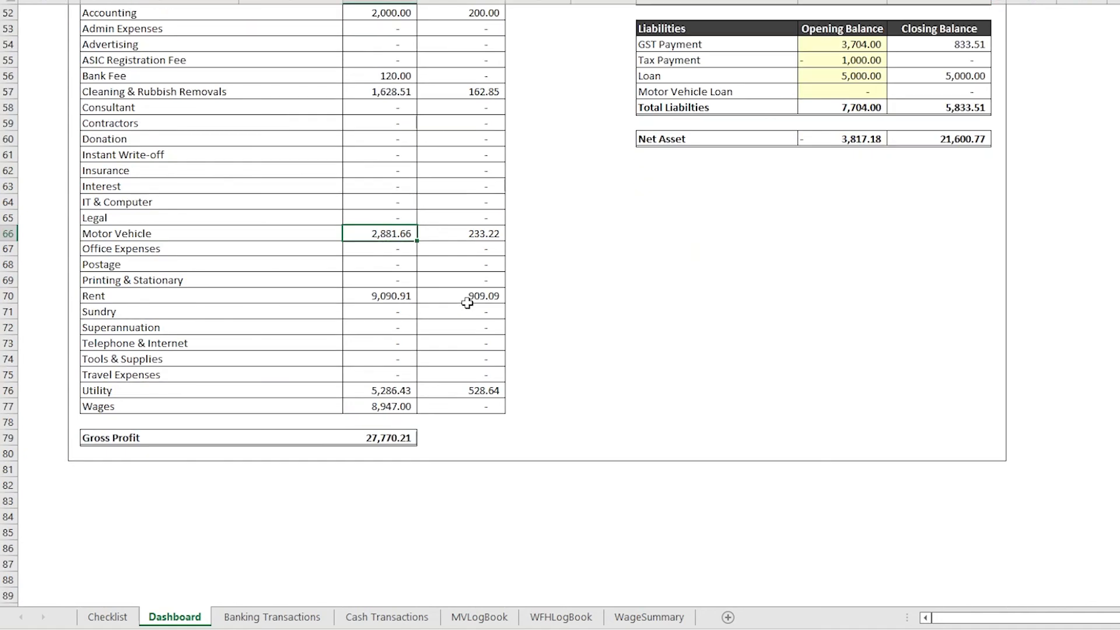
scroll(585, 292, up, 3)
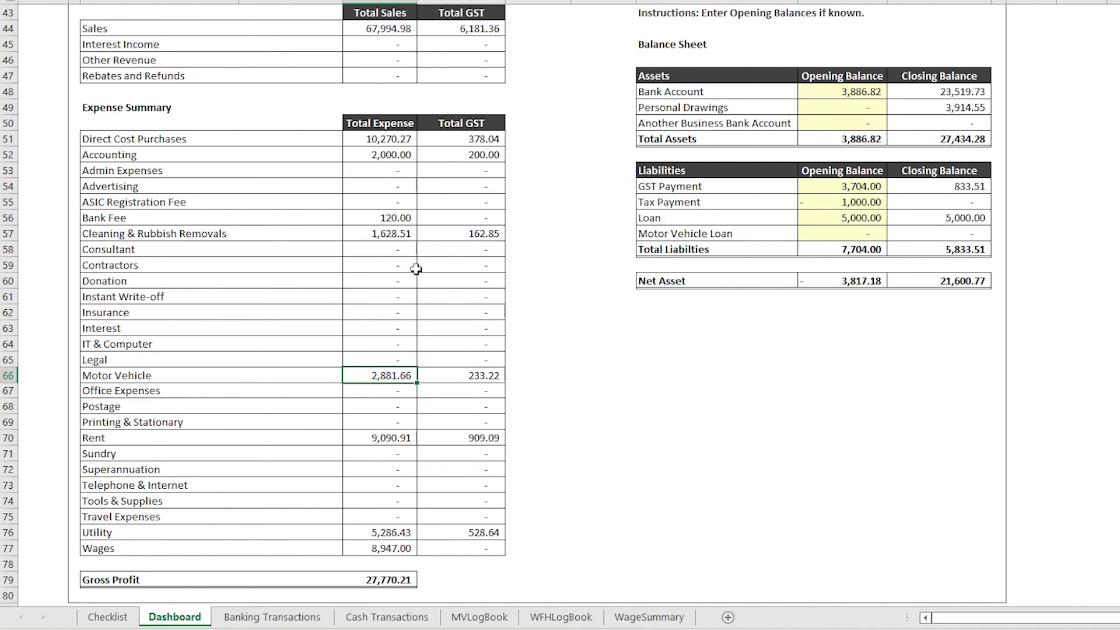
scroll(416, 269, up, 9)
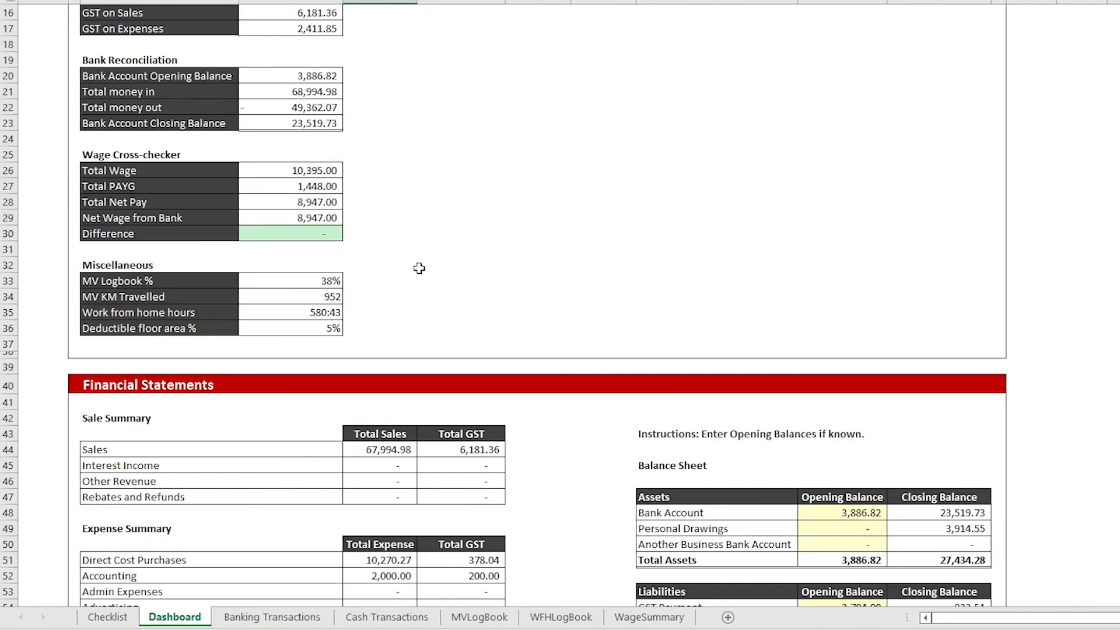
Show the Checklist sheet and select question 7's row, D:F, to check its IF formula
scroll(419, 269, up, 5)
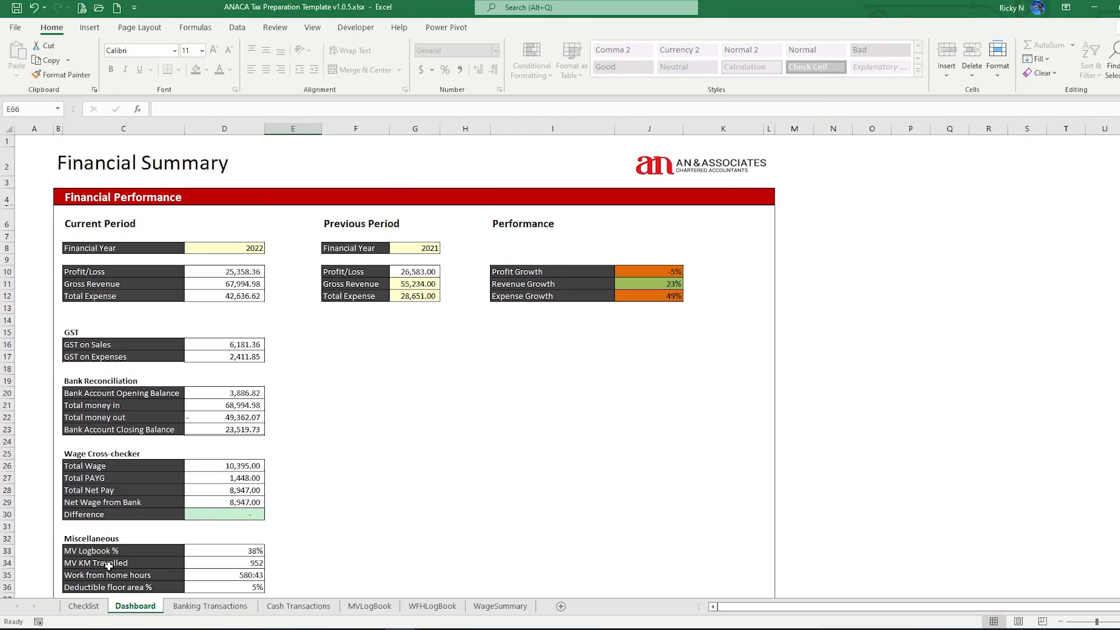
click(83, 606)
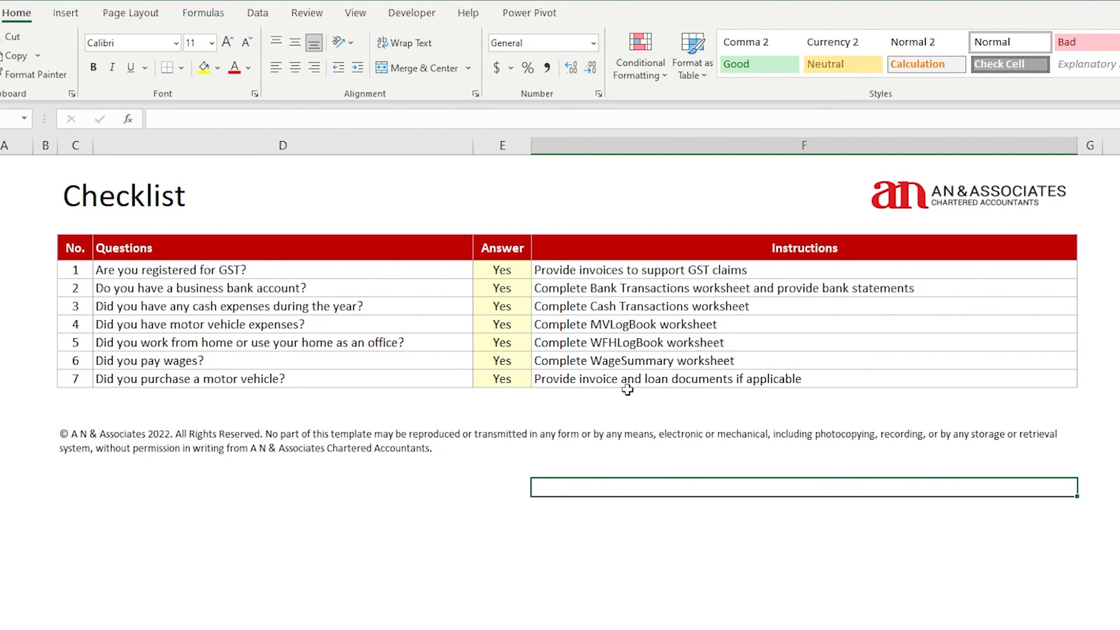
click(749, 382)
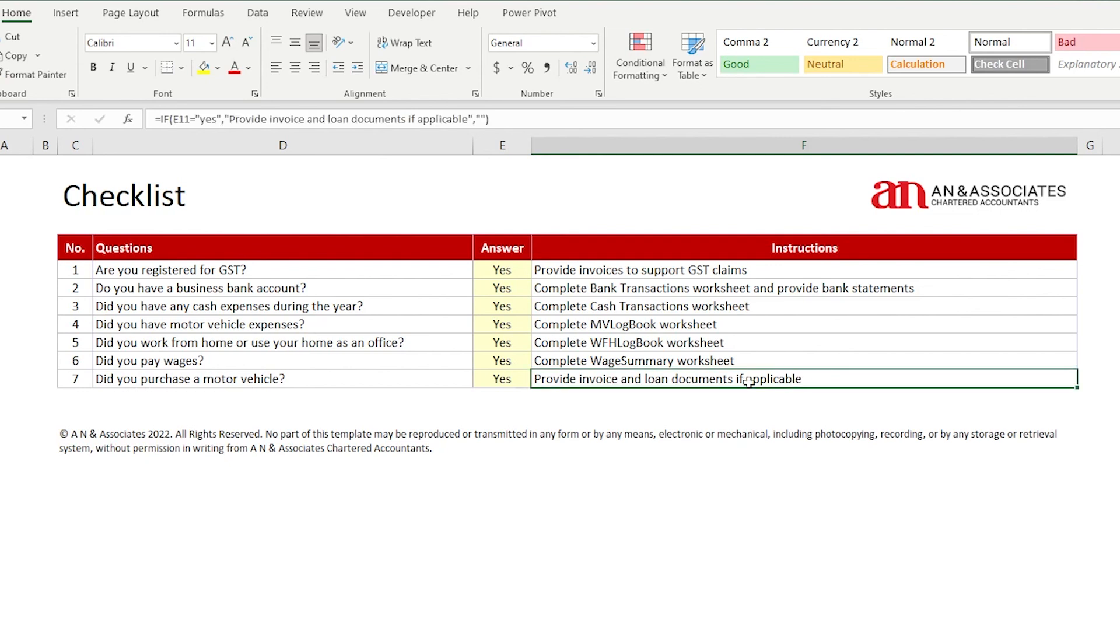
drag(748, 382, 300, 380)
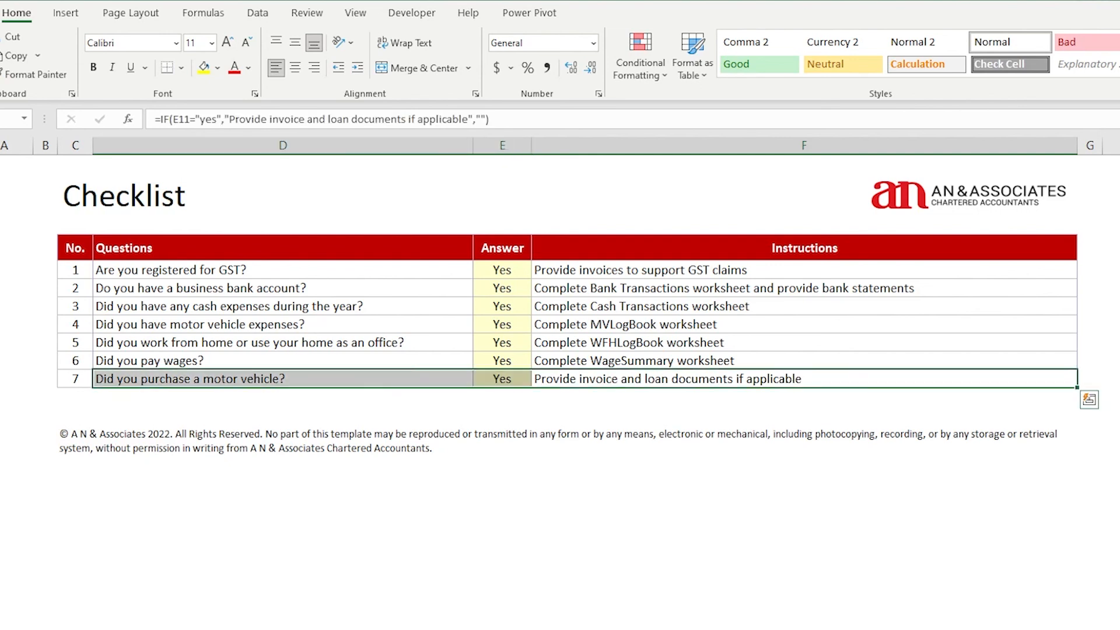